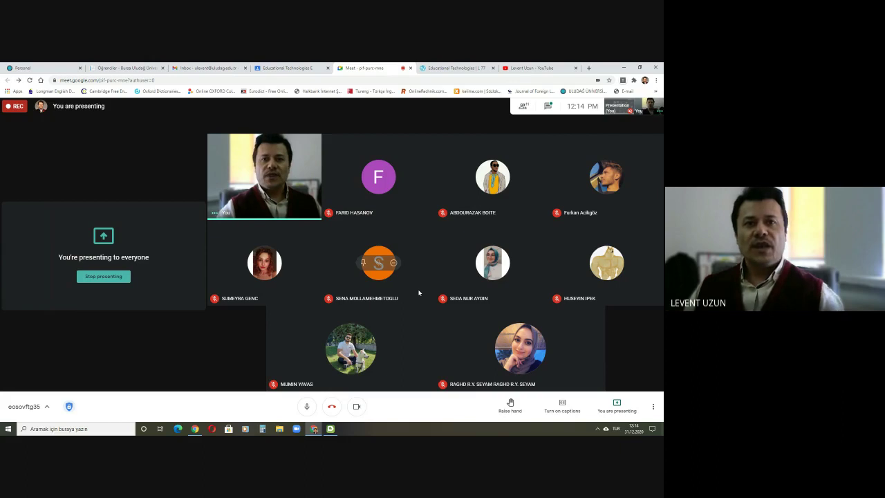
Step: Highlight the word 'Plotagon' in Task 26 on the Educational Technologies course page
left_click(453, 68)
left_click(294, 316)
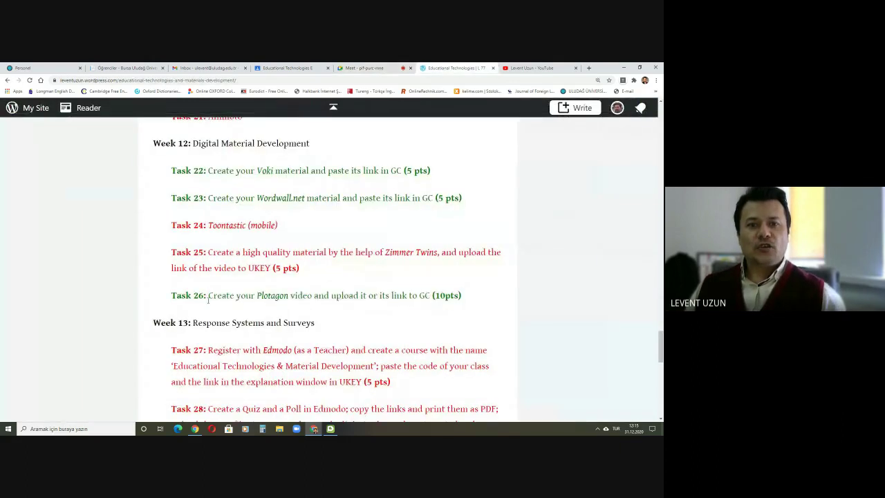
left_click_drag(208, 298, 453, 297)
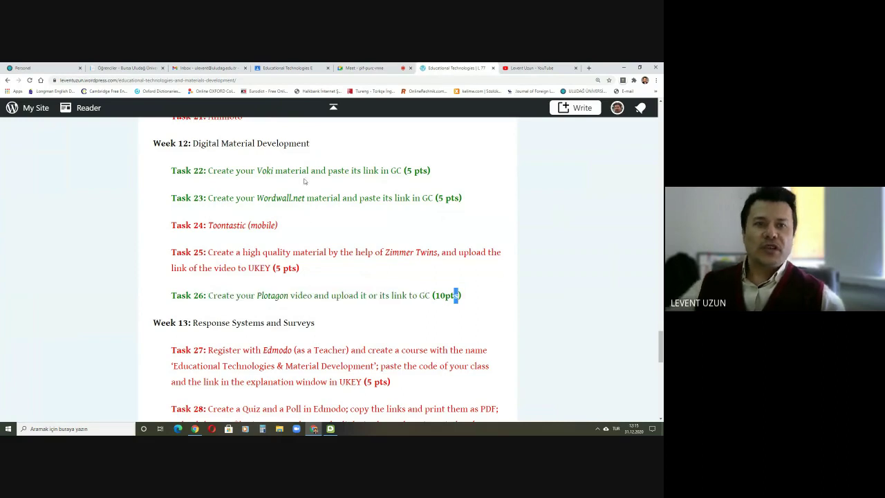
left_click(270, 302)
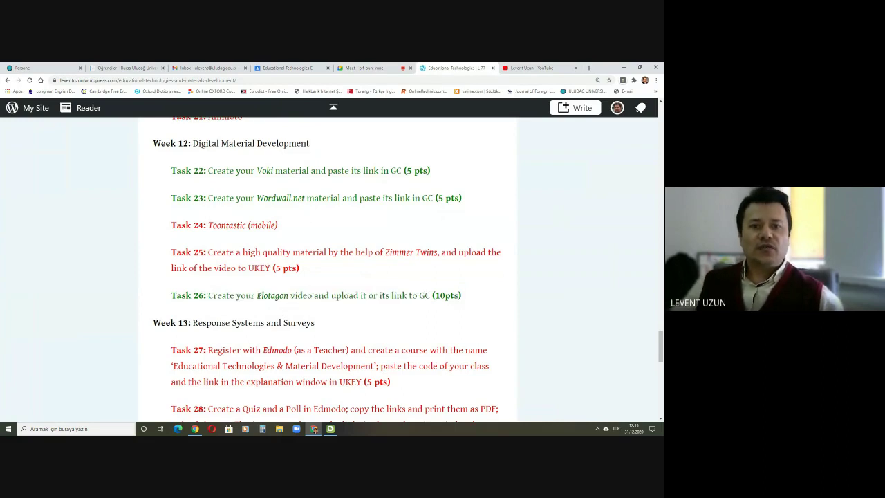
left_click_drag(257, 296, 288, 296)
Step: Search Google for Plotagon, open plotagon.com in a new tab, and return to the course
right_click(272, 297)
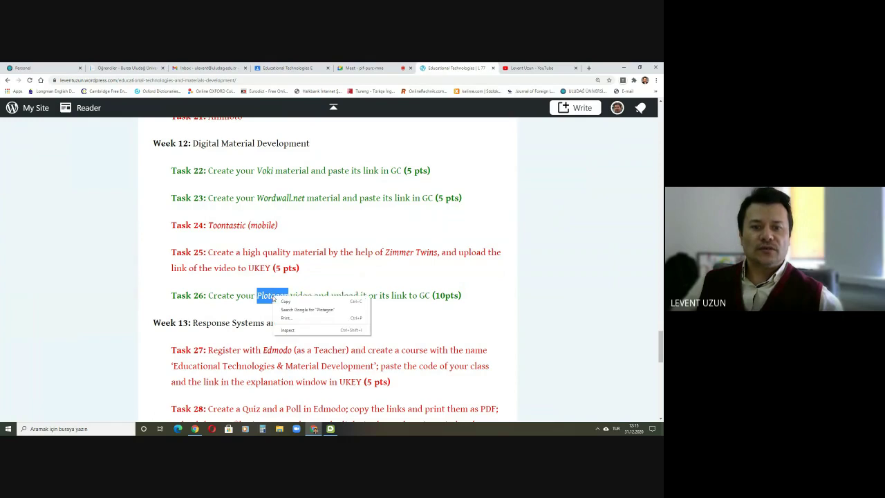
left_click(306, 311)
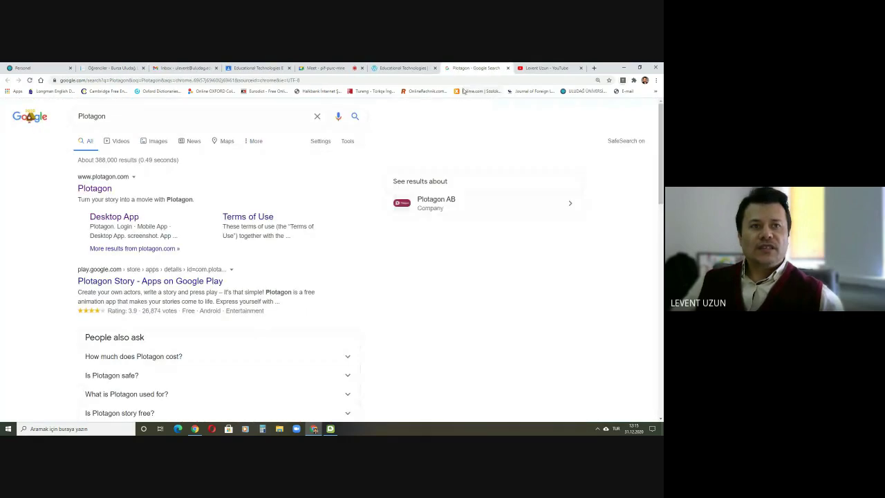
left_click(103, 190)
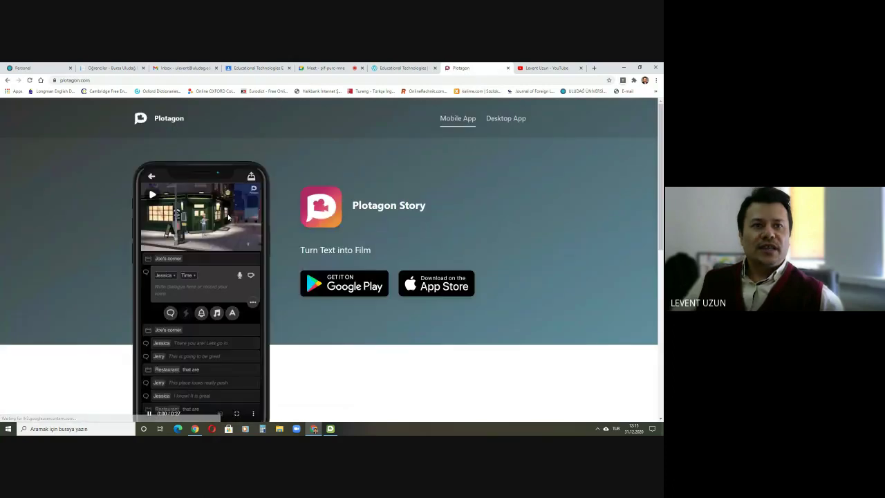
left_click(401, 68)
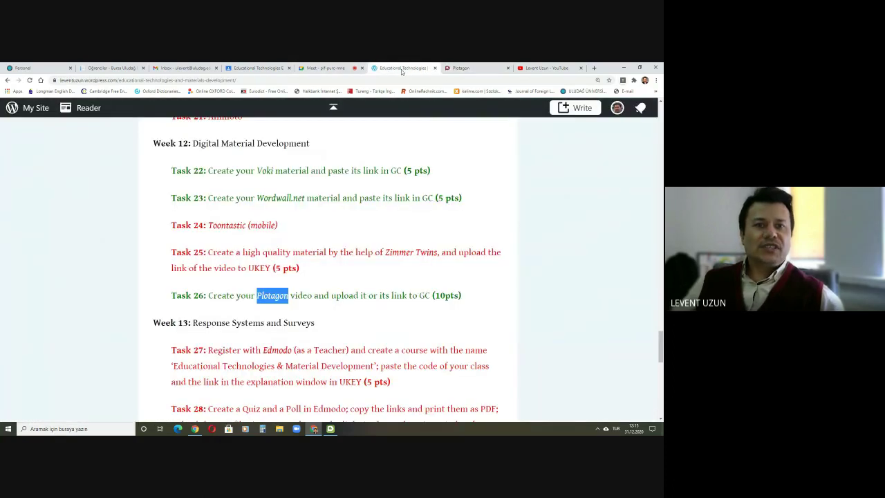
Step: Highlight Toontastic, Zimmer Twins and '(mobile)' in the Week 12 task list
left_click(361, 291)
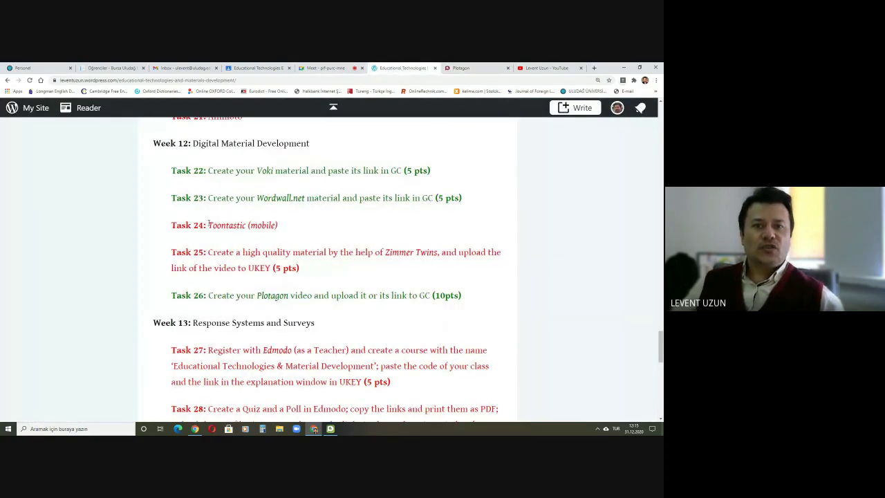
left_click_drag(208, 224, 247, 225)
left_click_drag(385, 253, 438, 253)
left_click(380, 287)
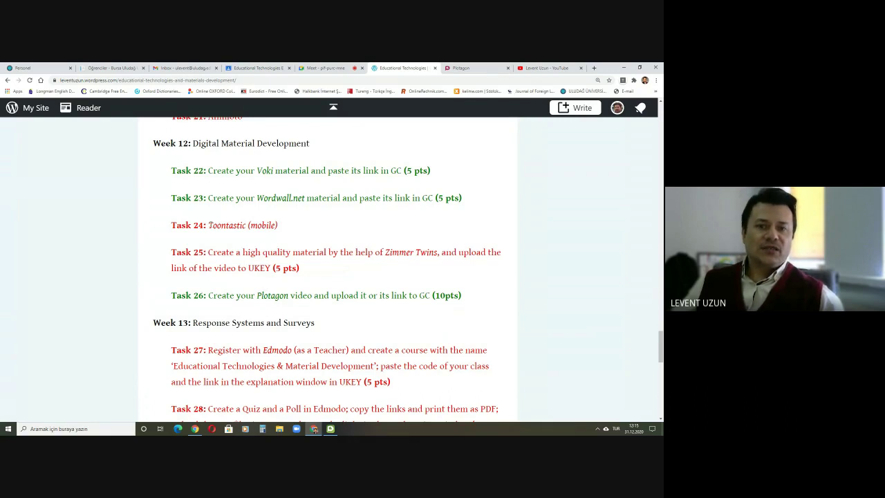
left_click_drag(285, 226, 248, 226)
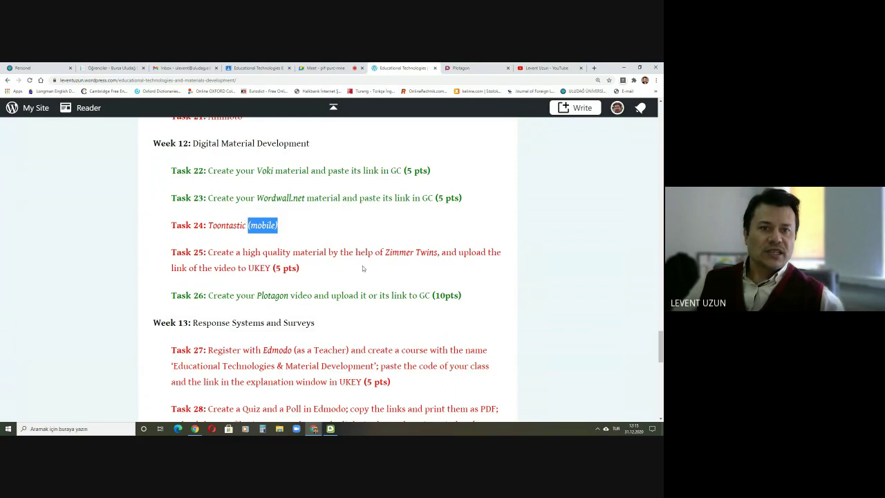
Step: Admit the waiting participant into the Meet call and go back to the course page
left_click(326, 68)
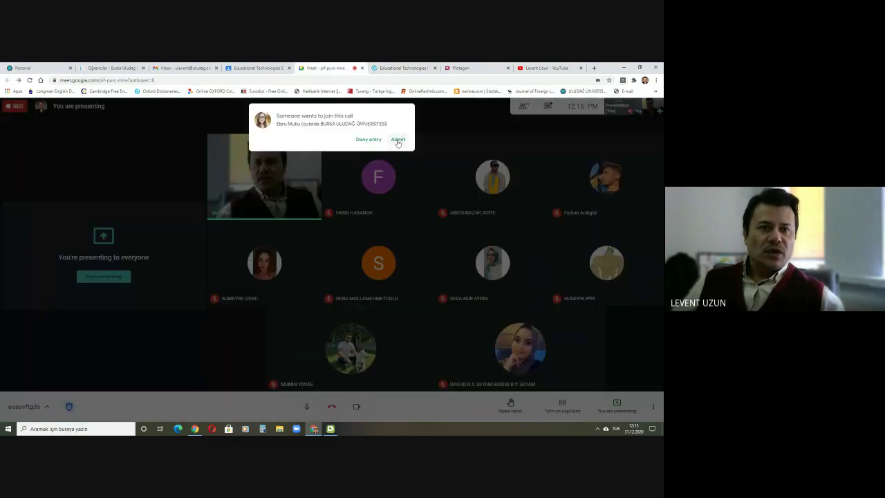
left_click(398, 139)
left_click(400, 67)
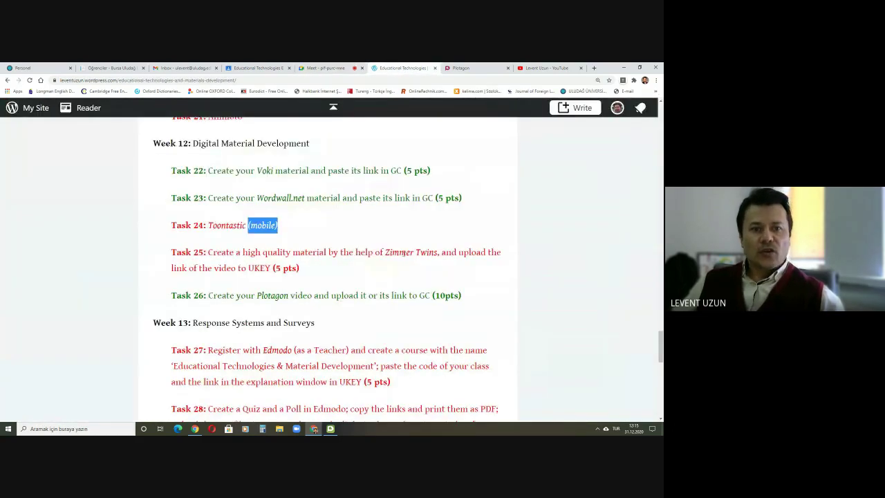
Step: Highlight Zimmer Twins and Plotagon again, then bring up the Plotagon website tab
left_click_drag(385, 252, 437, 250)
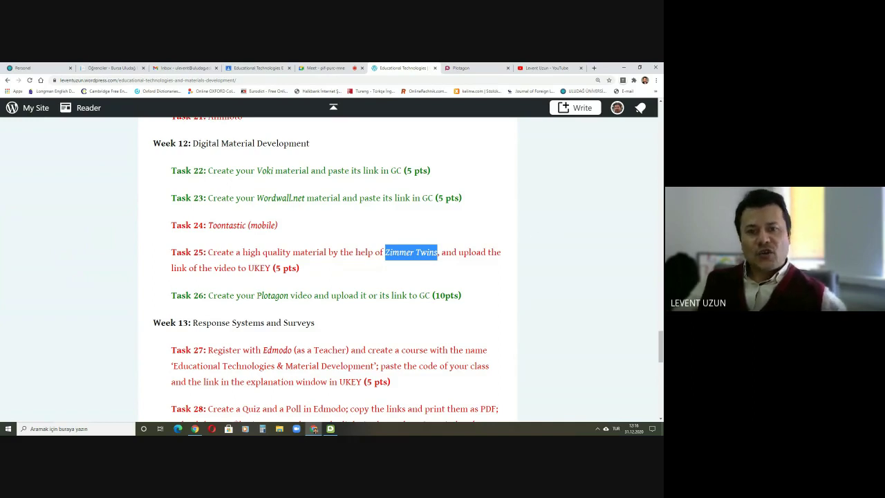
left_click_drag(256, 295, 289, 295)
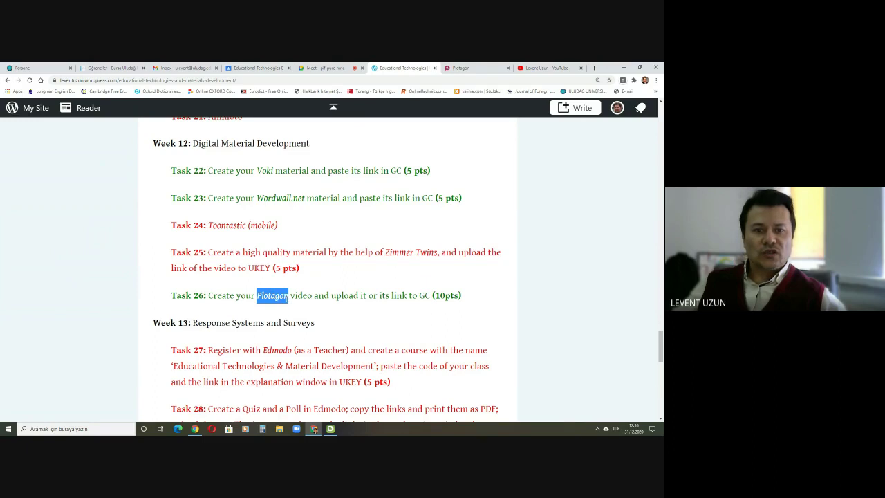
left_click(320, 311)
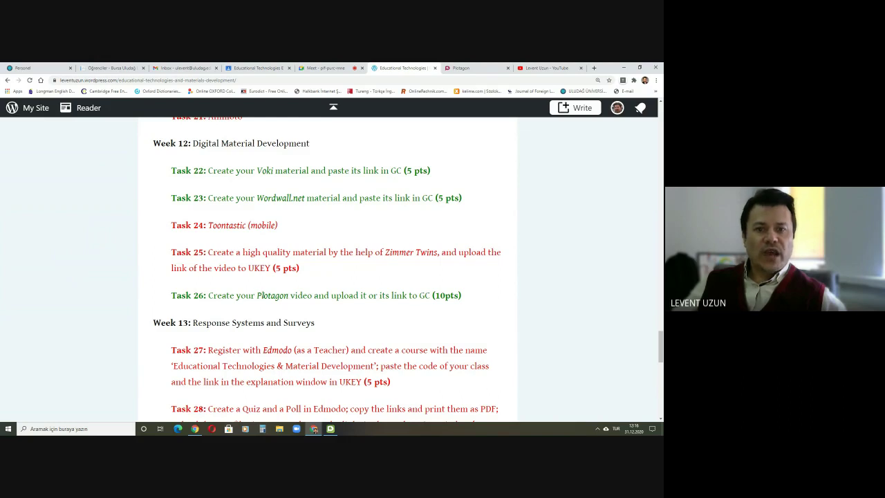
left_click(467, 68)
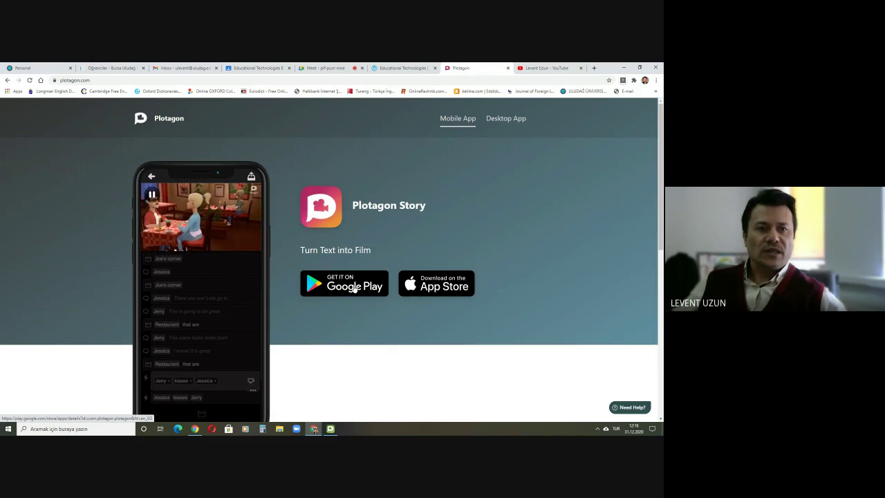
Step: Browse the Plotagon Studio desktop app page on plotagon.com
left_click(505, 121)
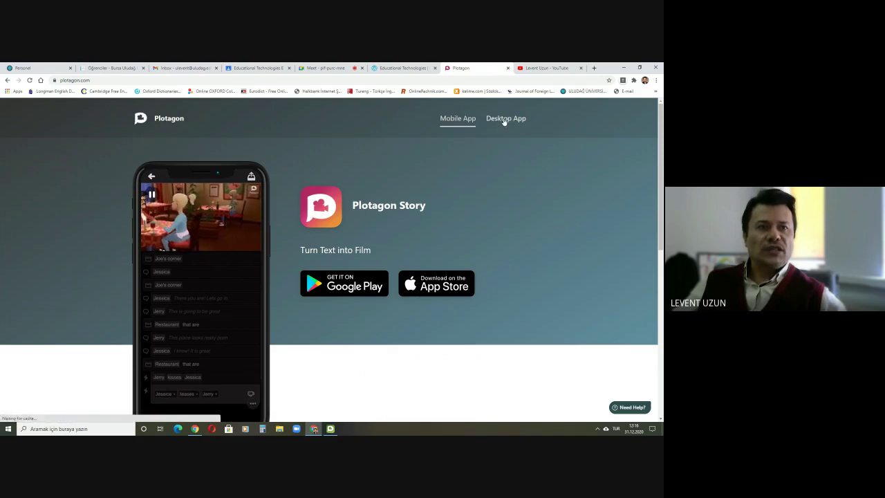
scroll(425, 240, "down", 1)
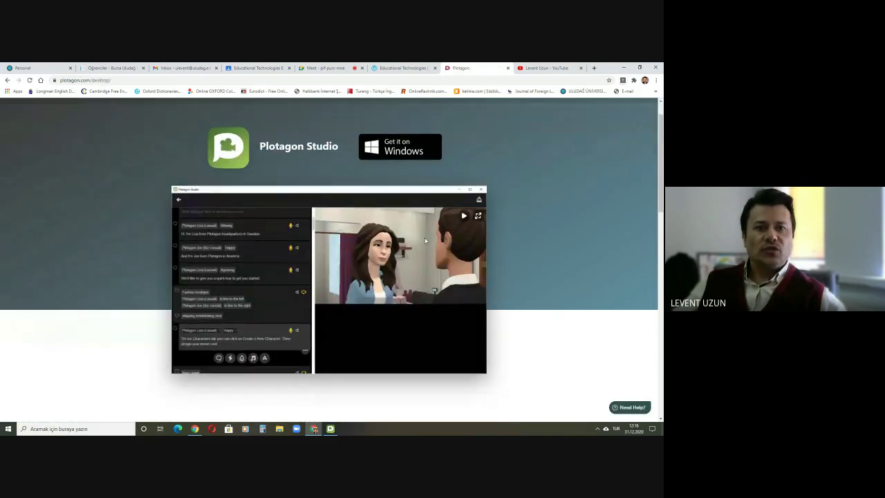
scroll(425, 240, "down", 5)
scroll(425, 244, "up", 3)
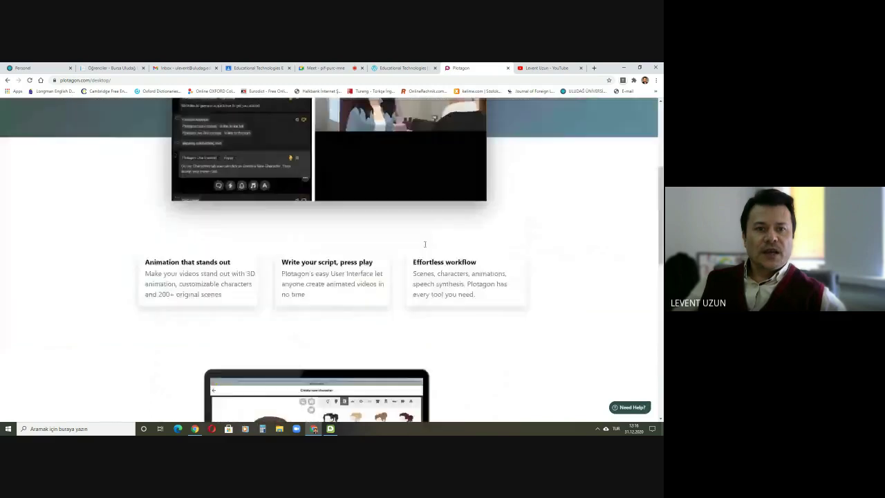
scroll(425, 244, "up", 3)
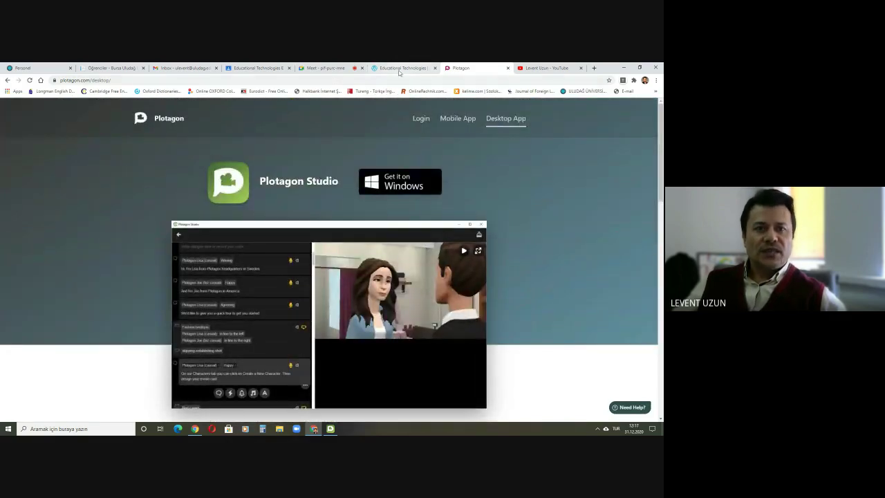
scroll(323, 312, "down", 1)
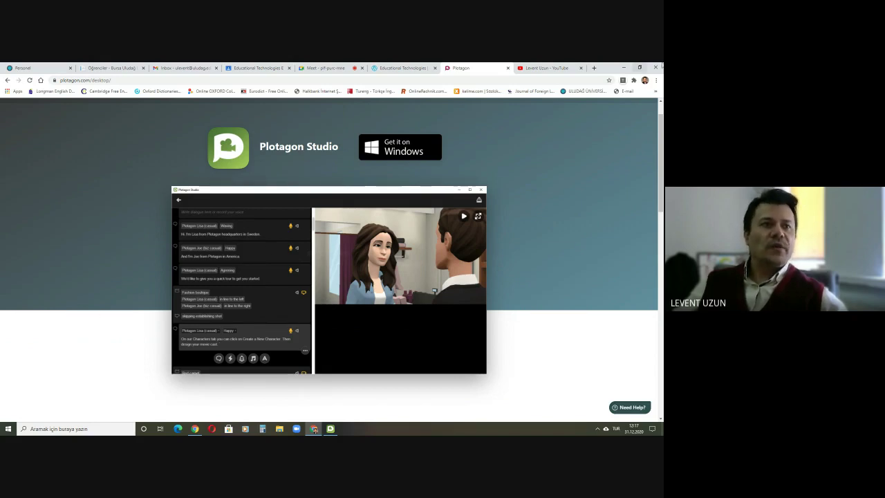
Step: Minimise Chrome and move the Plotagon Studio shortcut to mid-desktop
left_click(624, 67)
left_click_drag(616, 284, 328, 290)
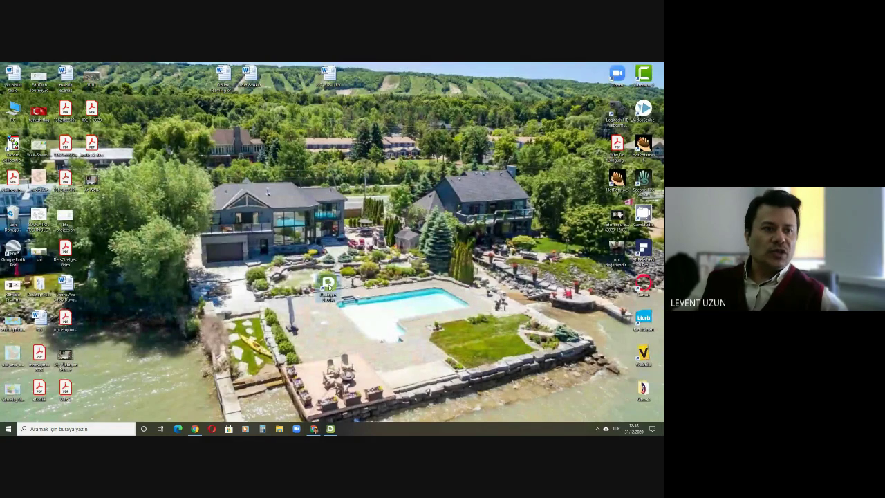
Step: Put the Plotagon Studio shortcut back, launch the app and maximise its window
left_click_drag(328, 283, 615, 285)
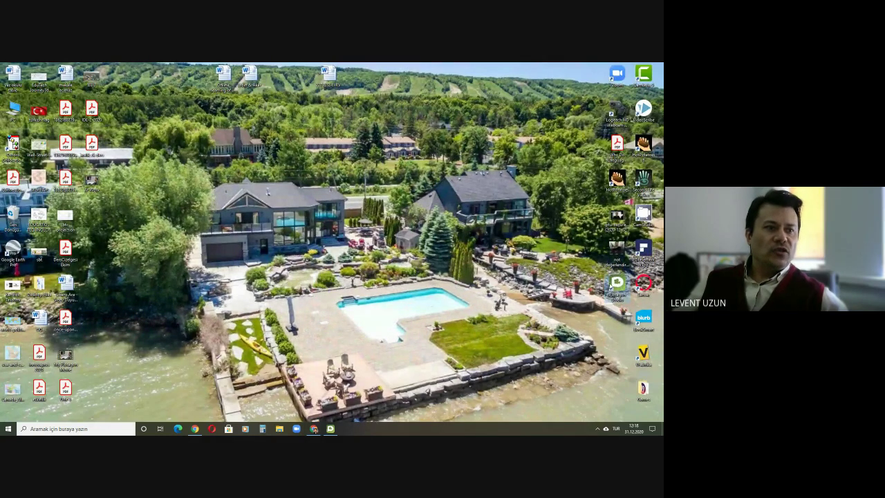
double_click(615, 285)
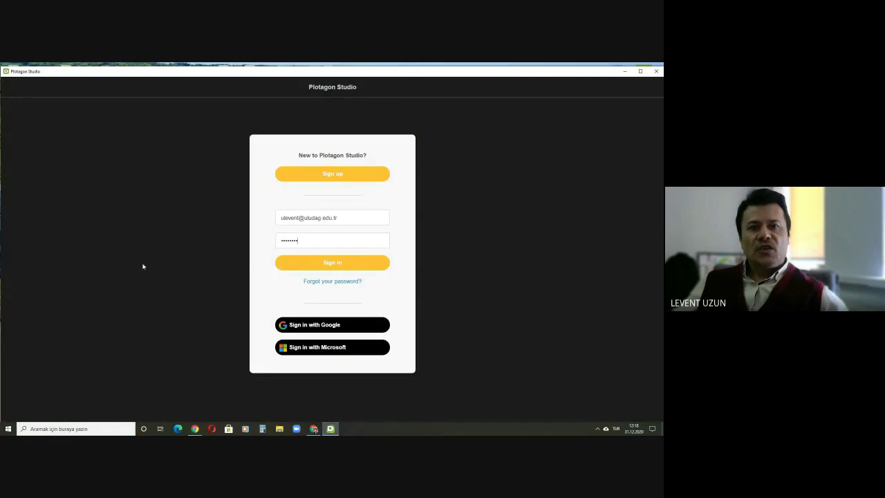
left_click(640, 71)
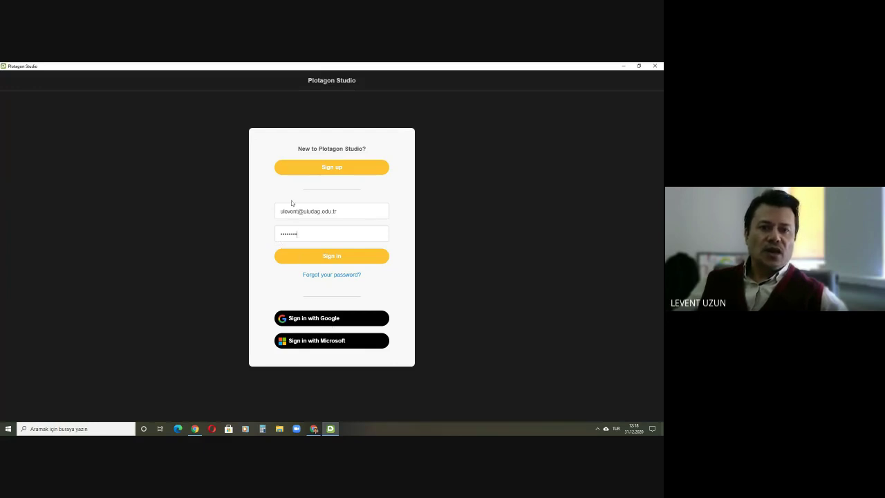
Step: Attempt to sign in with an email address and password
left_click(327, 255)
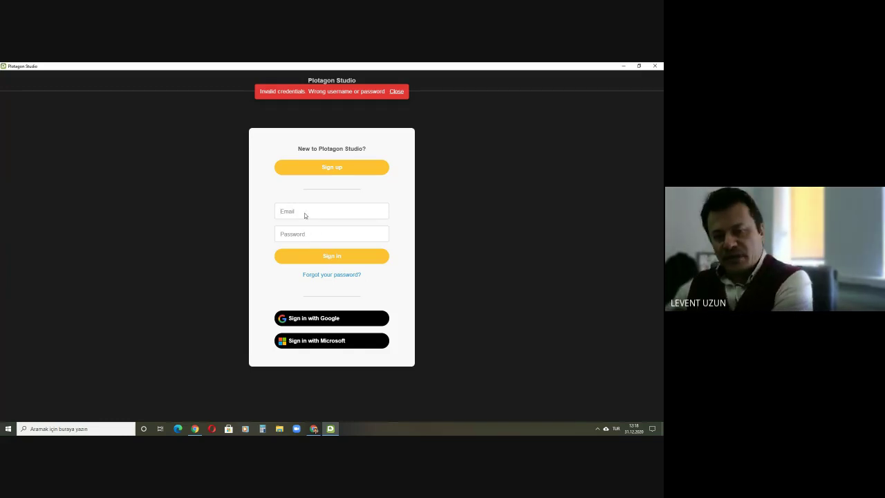
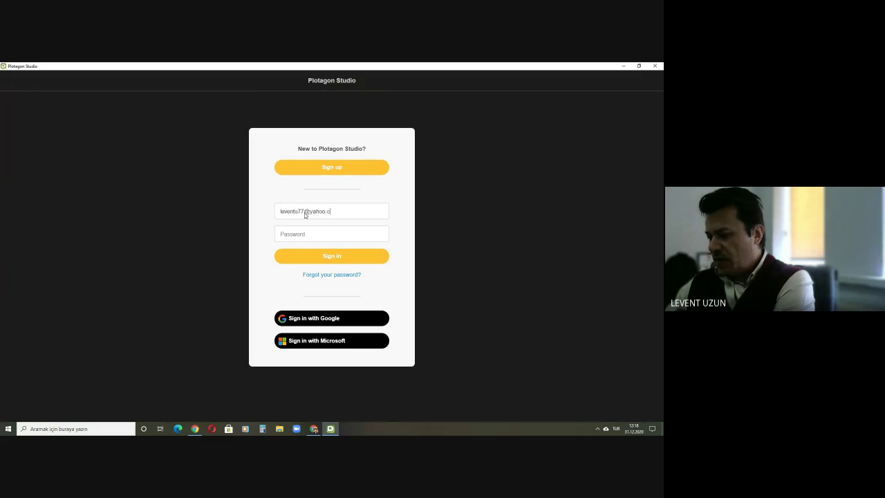
key("Tab")
type("**")
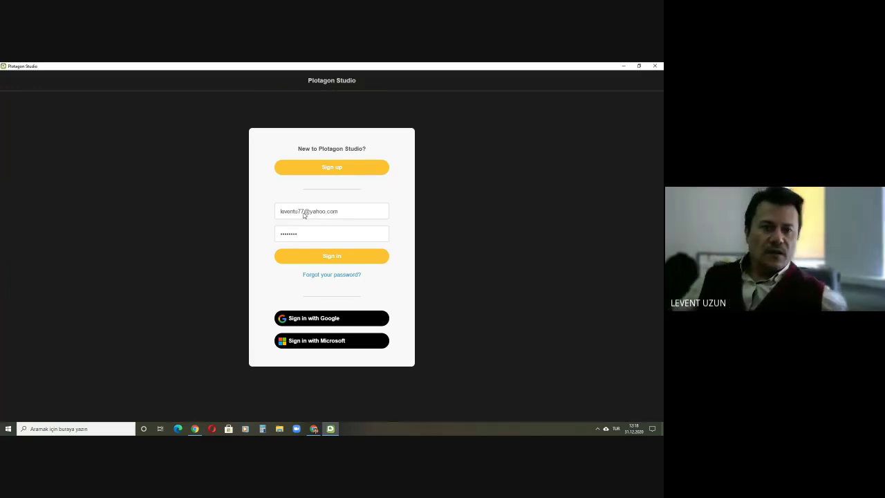
left_click(338, 256)
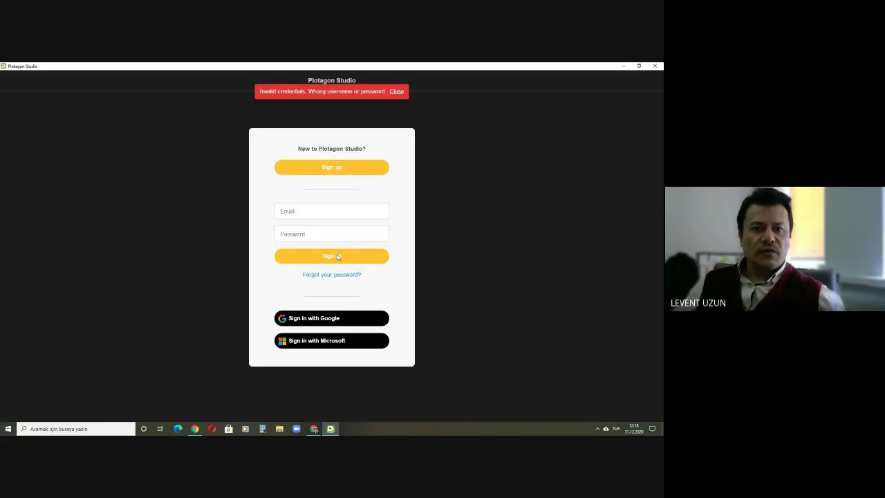
Step: Retry with a different email and password, then choose Sign in with Google
left_click(308, 213)
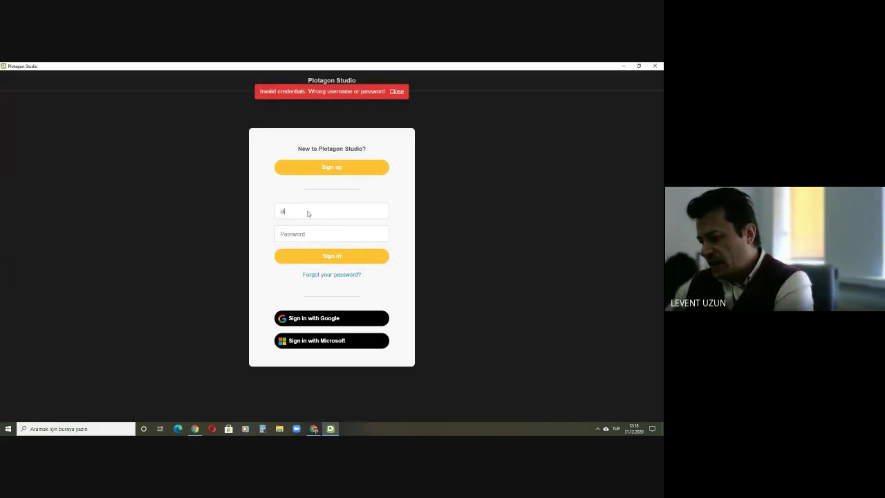
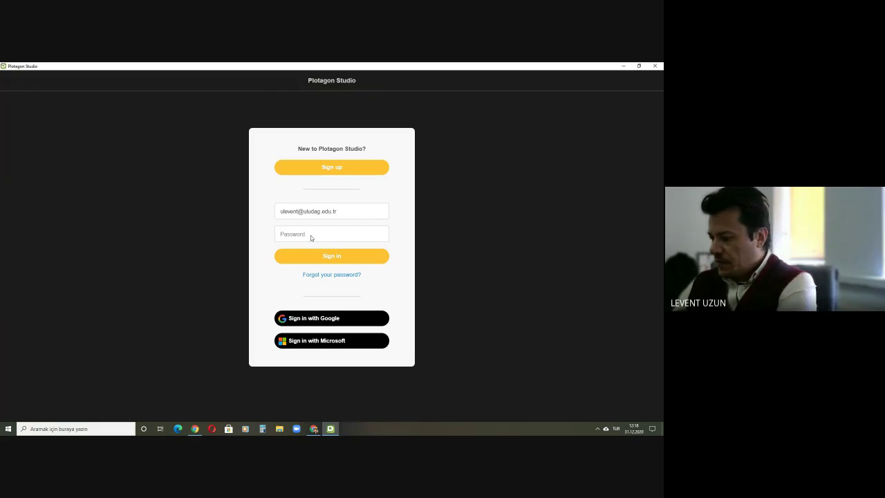
type("••••••••")
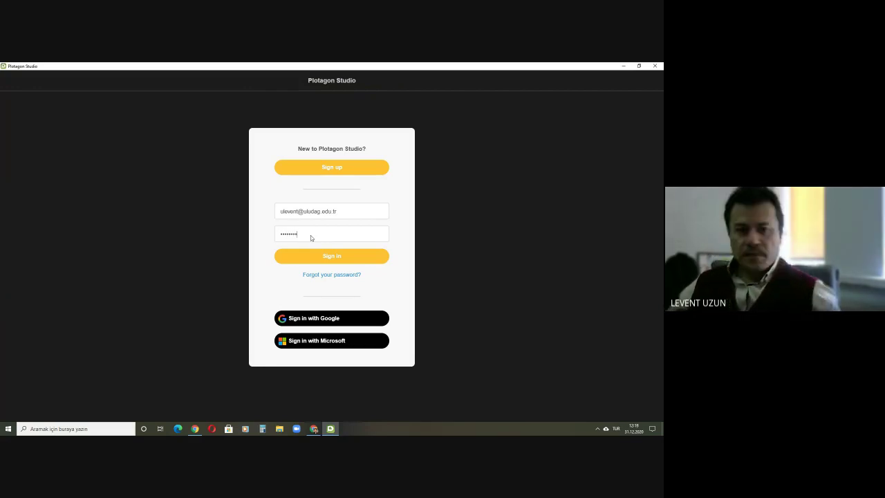
left_click(329, 256)
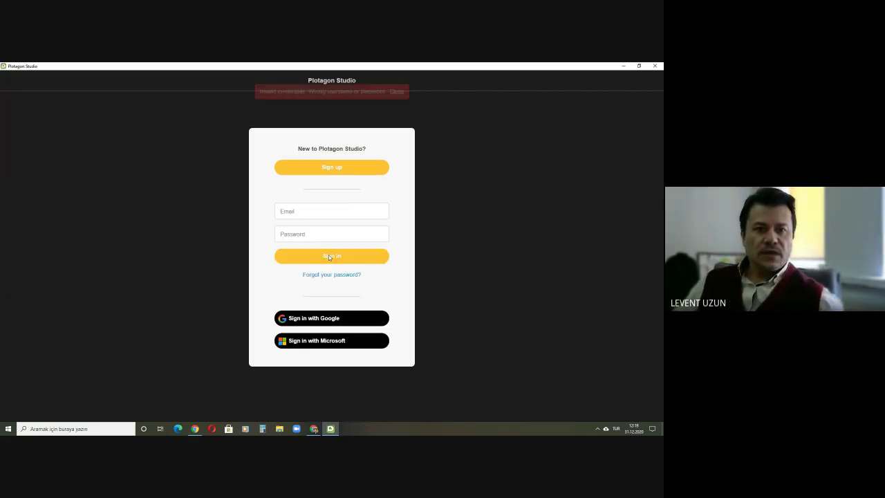
left_click(317, 317)
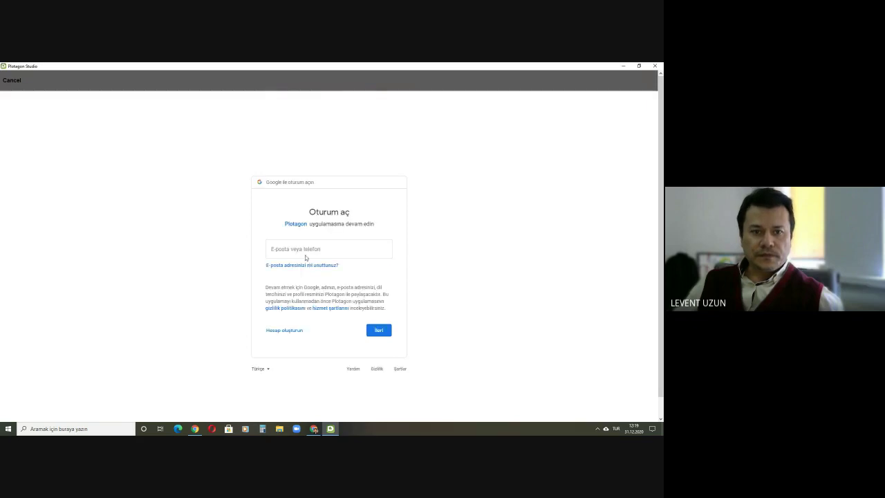
Step: Enter the Google account email, then submit the university mail username and password
left_click(304, 255)
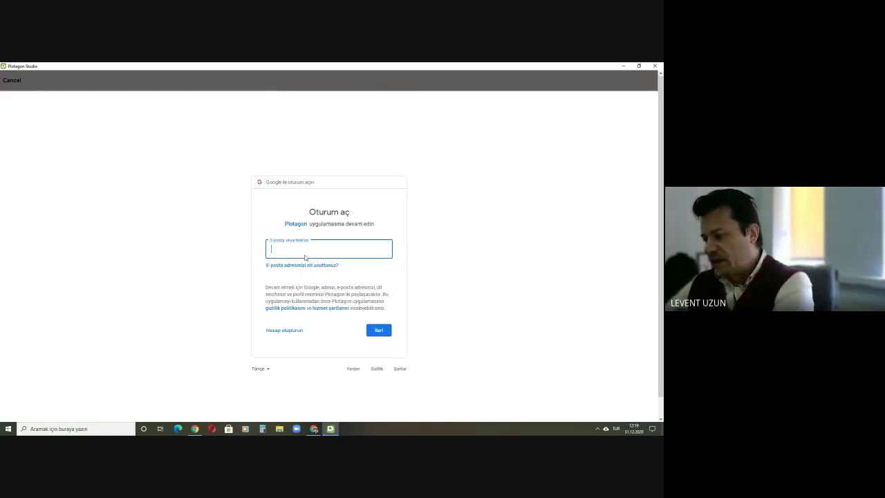
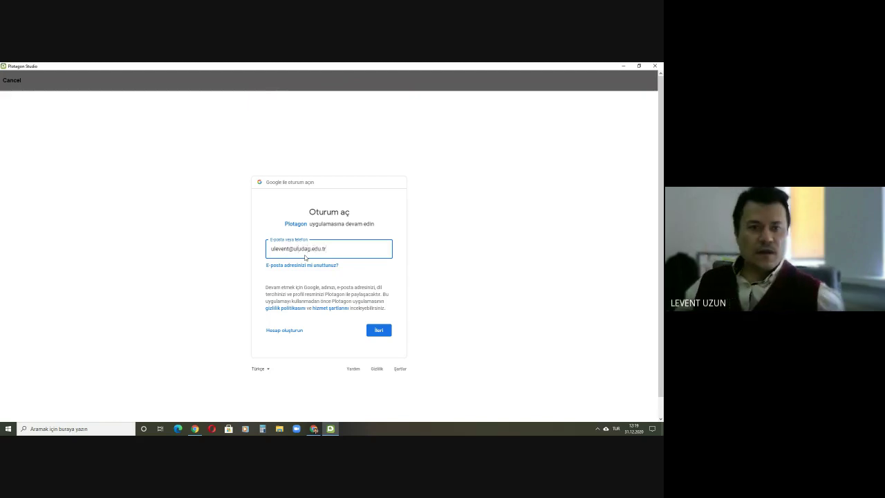
left_click(382, 334)
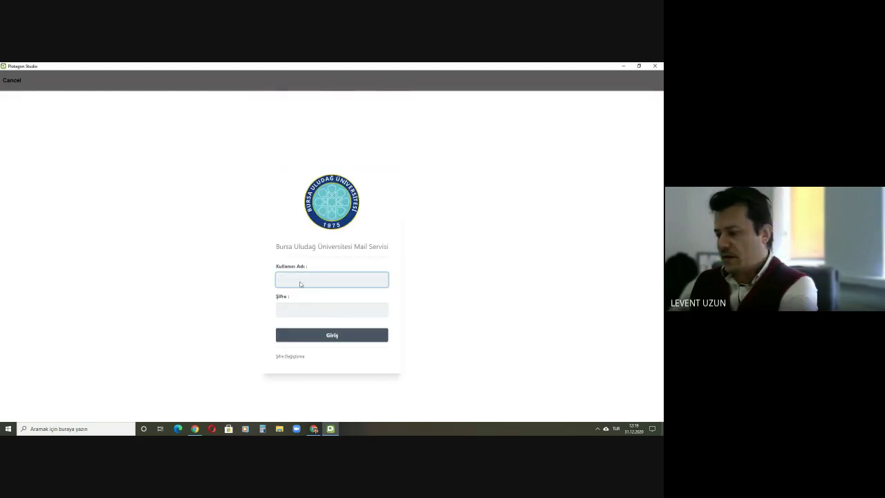
key("Tab")
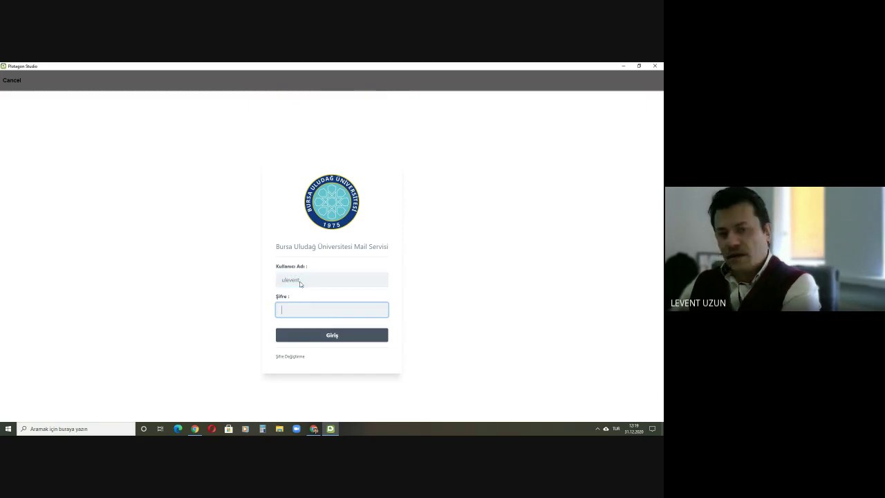
type("•••••••")
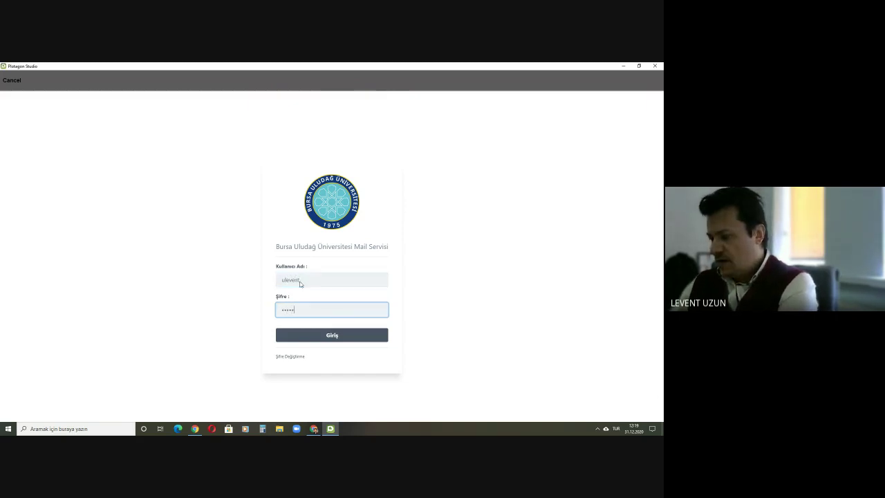
type("•")
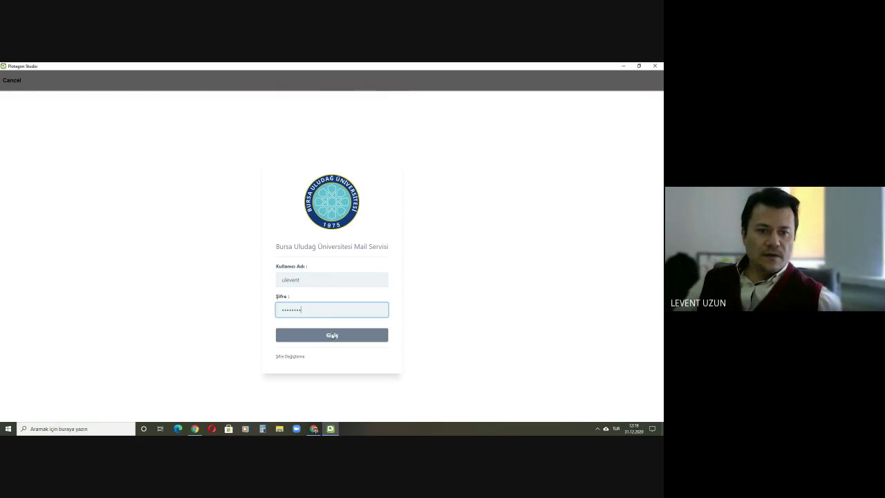
left_click(333, 336)
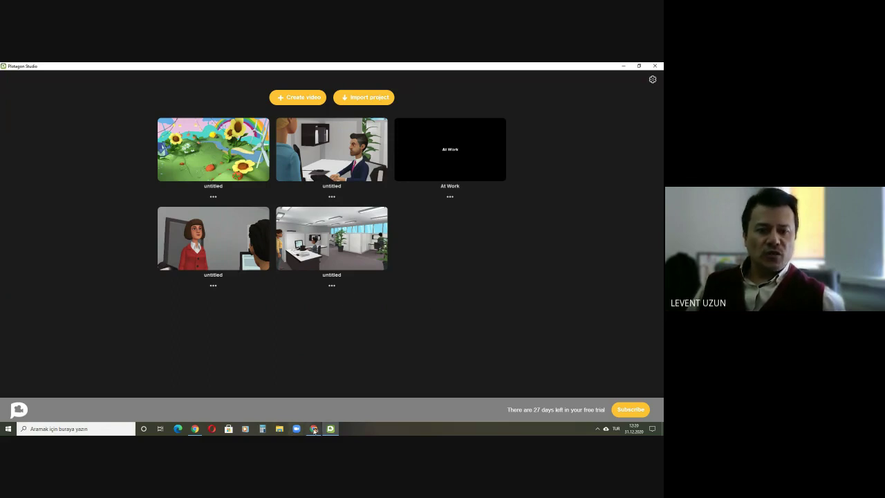
Step: Admit the waiting participant in the Meet tab, then return to Plotagon Studio
left_click(314, 428)
left_click(326, 67)
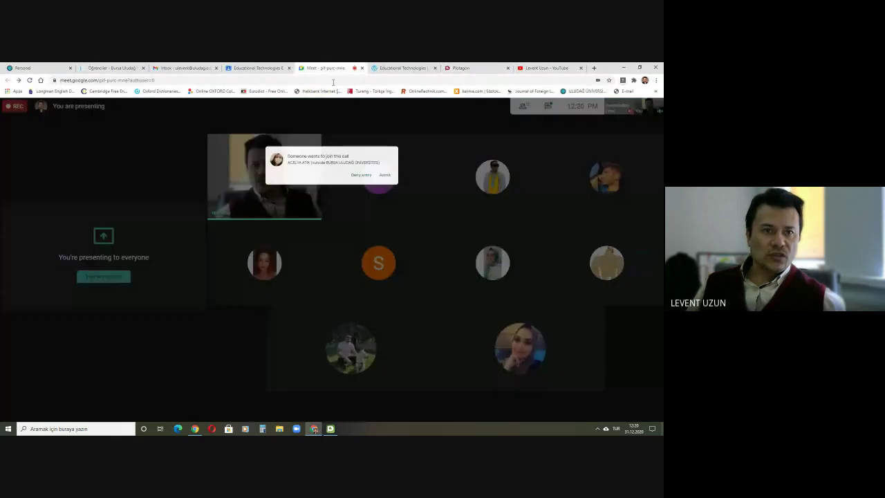
left_click(397, 139)
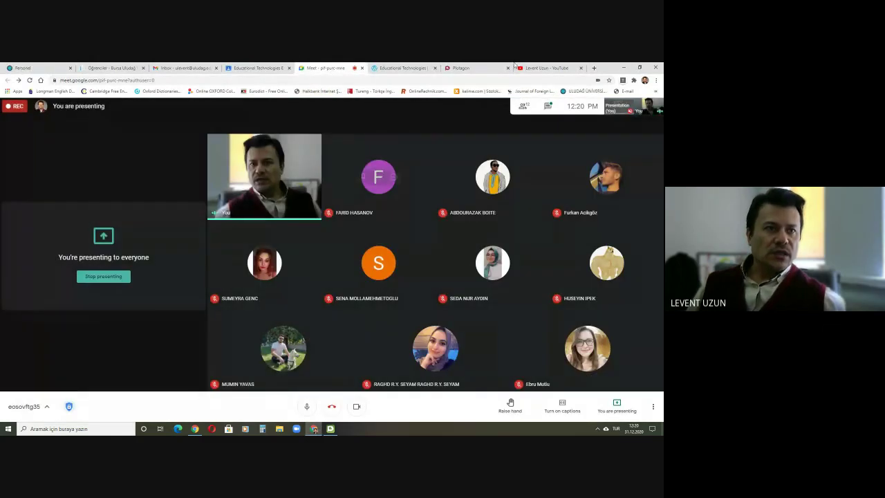
left_click(331, 429)
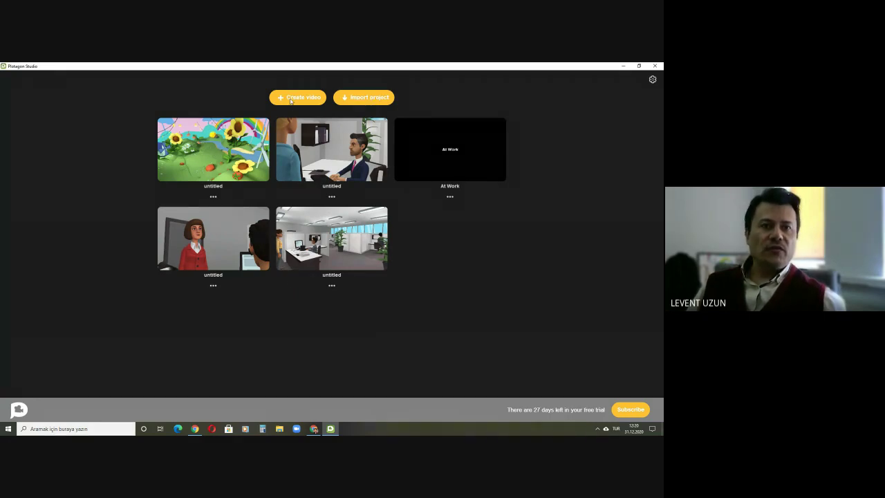
Step: Create a new video from the Plotagon Studio project library
left_click(291, 101)
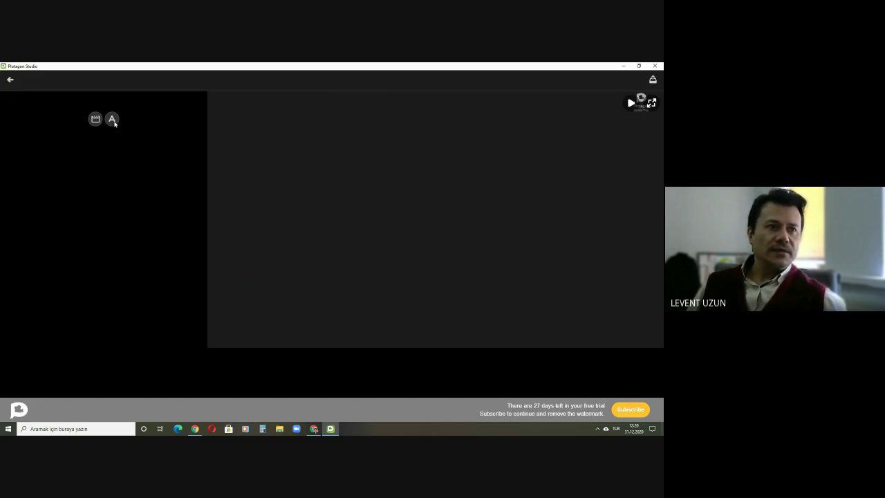
Step: Add a text title card reading 'In the Office' as the video's opening
left_click(112, 119)
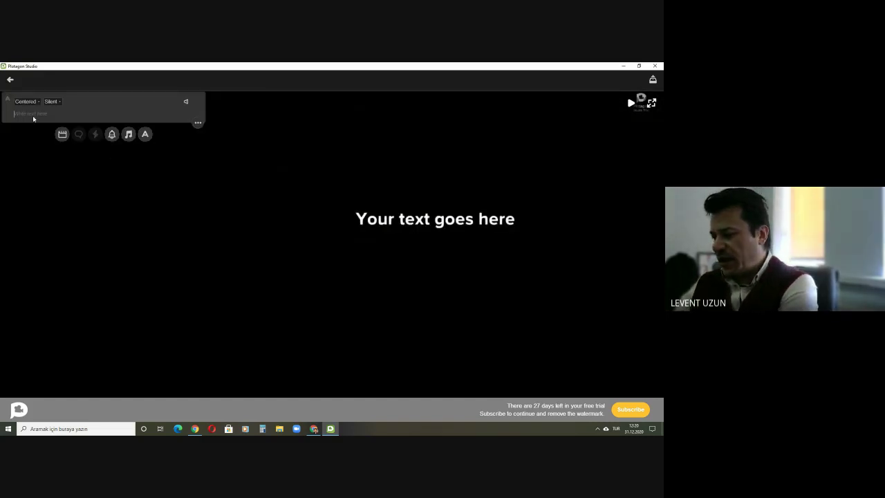
type("In the Office")
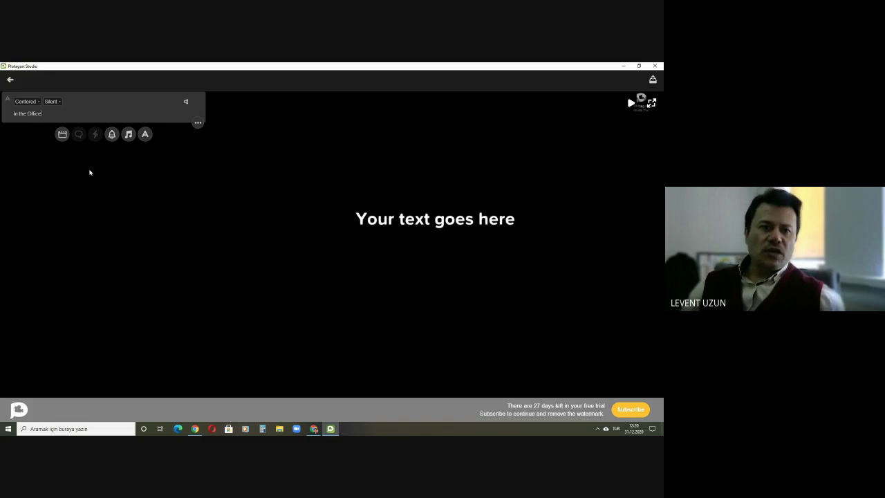
left_click(151, 162)
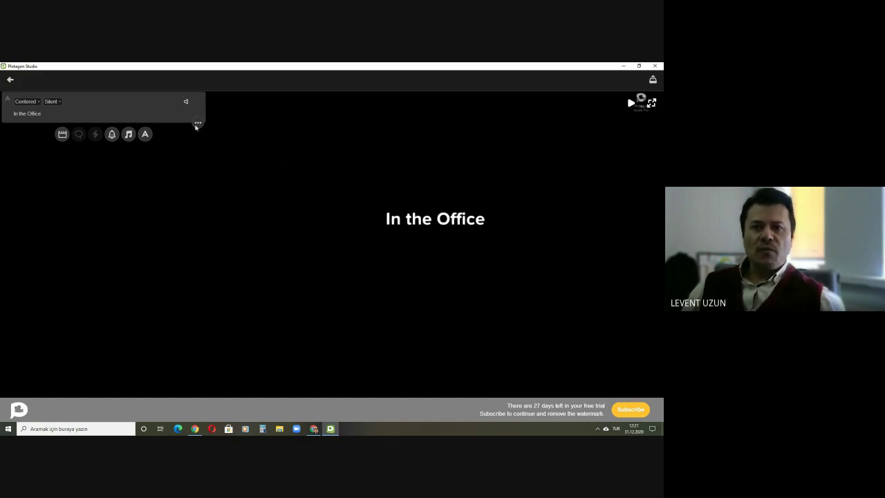
left_click(197, 124)
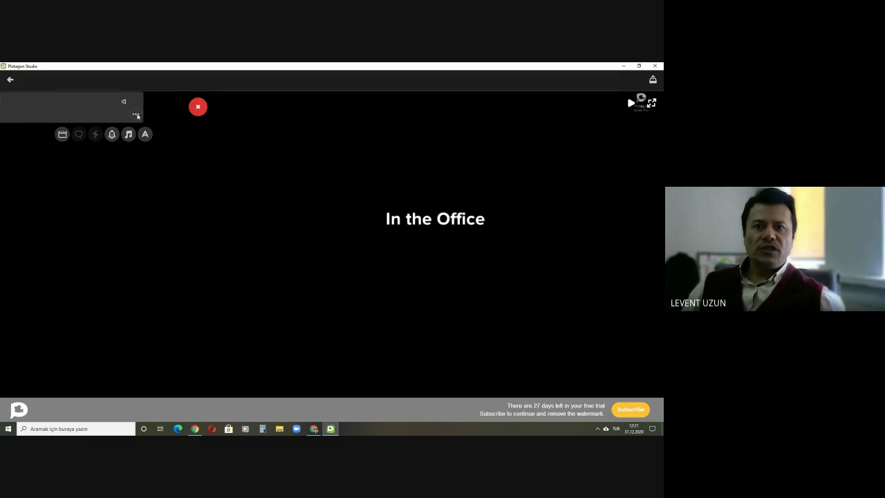
left_click(136, 116)
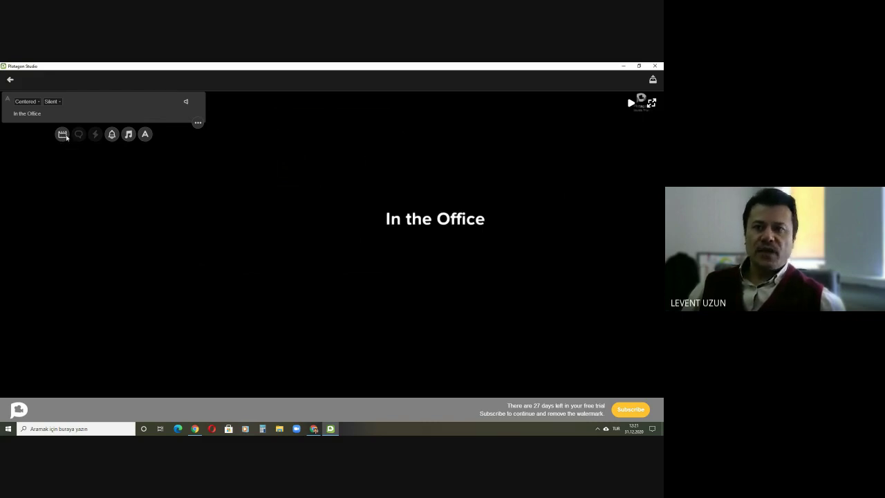
left_click(64, 135)
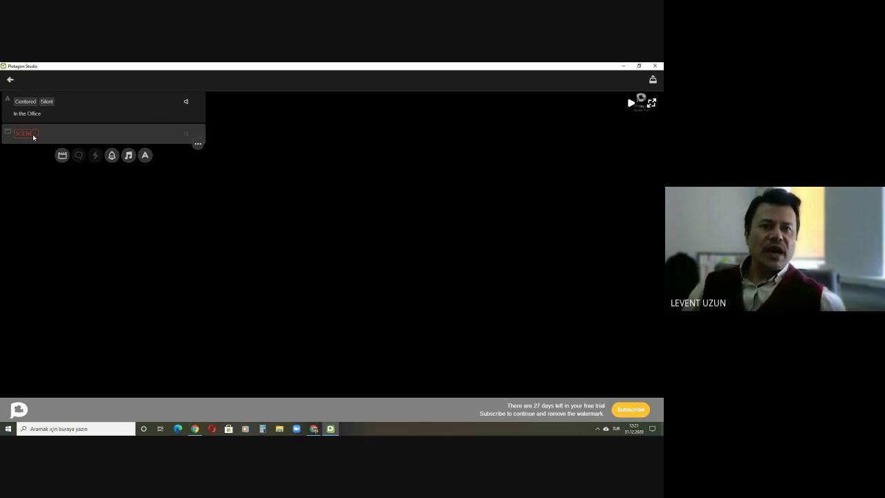
left_click(33, 135)
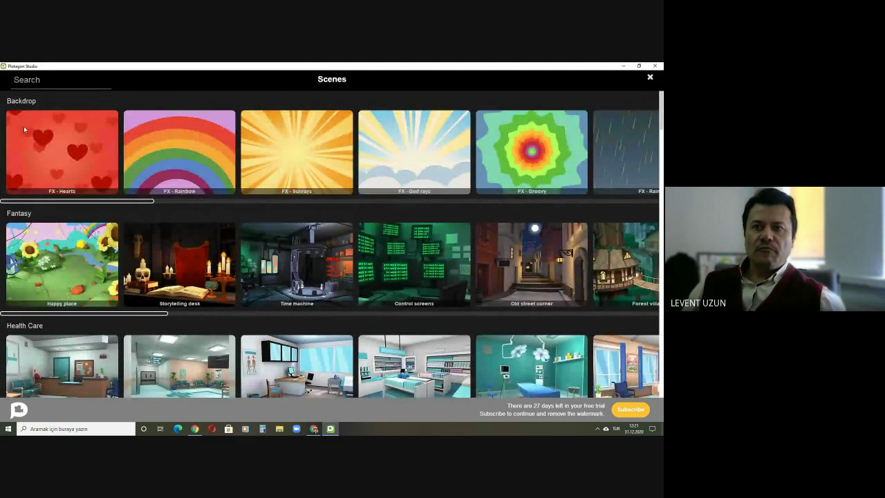
scroll(42, 321, "down", 3)
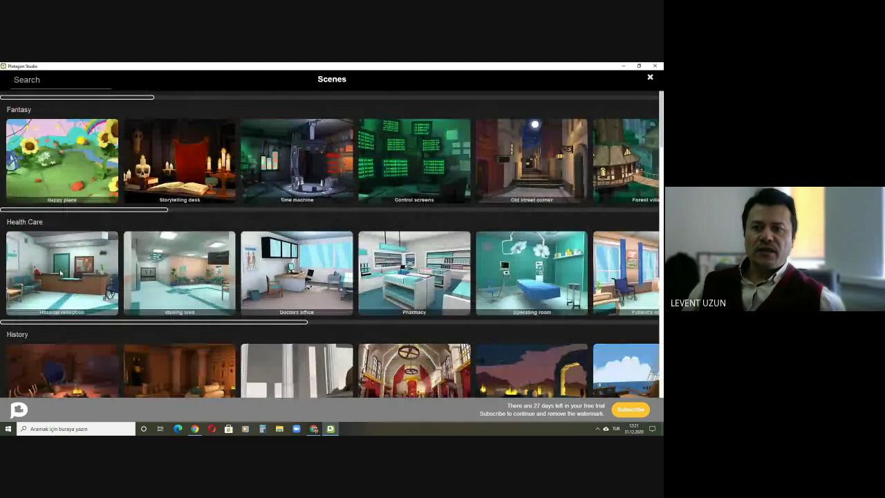
scroll(38, 283, "down", 2)
scroll(28, 281, "down", 3)
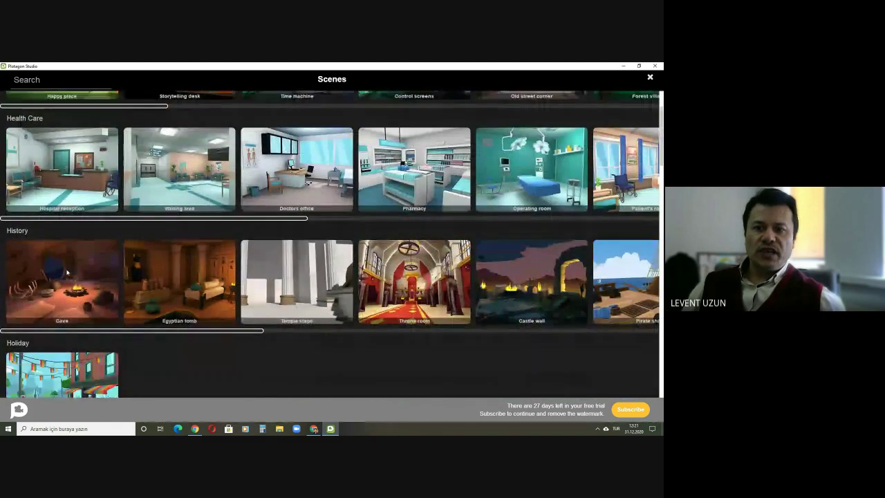
scroll(25, 280, "down", 3)
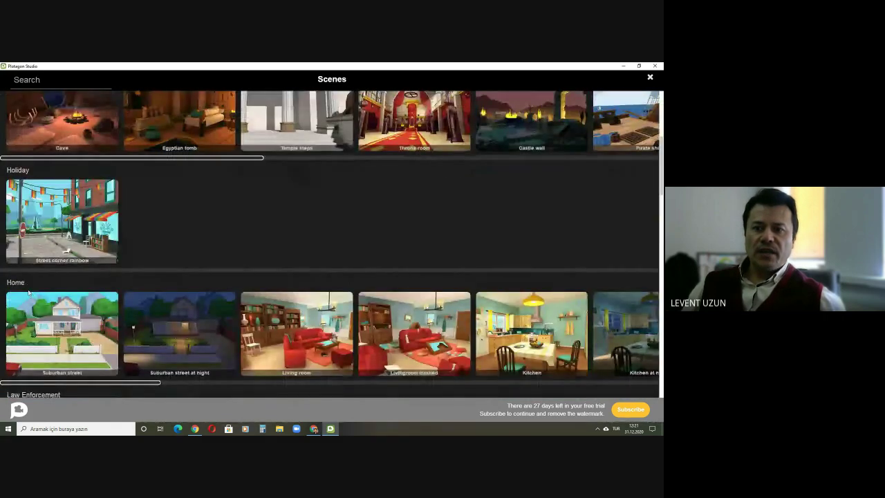
scroll(31, 297, "down", 4)
scroll(48, 264, "down", 2)
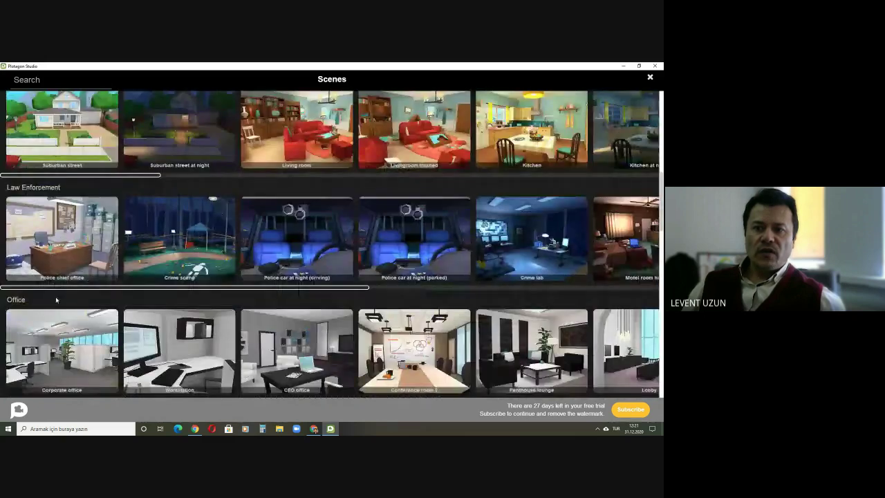
scroll(30, 279, "down", 6)
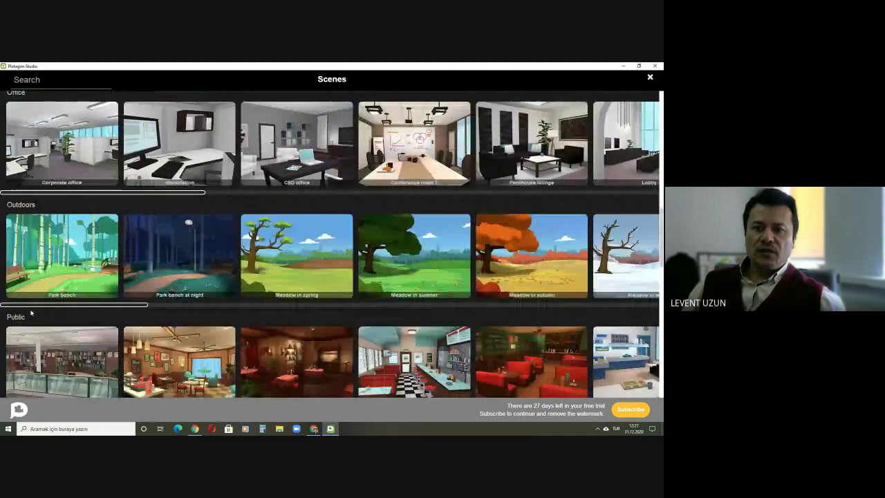
scroll(56, 311, "down", 8)
scroll(56, 313, "down", 8)
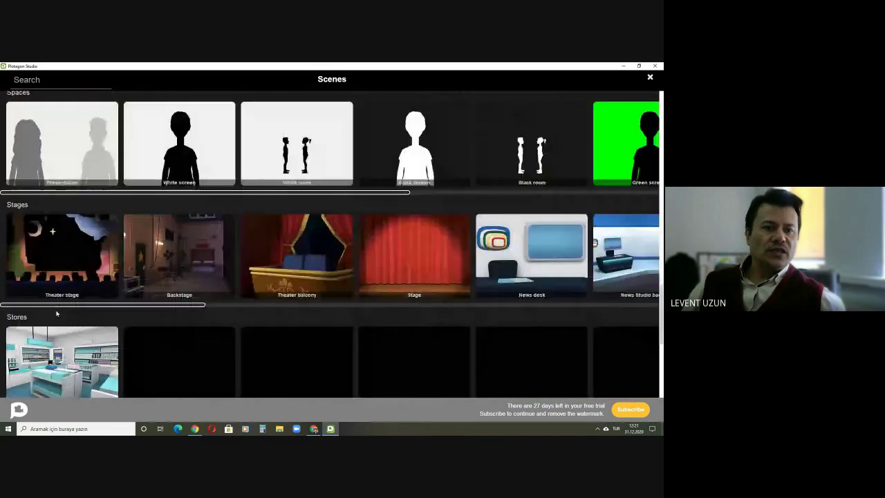
scroll(56, 313, "up", 14)
scroll(56, 313, "up", 20)
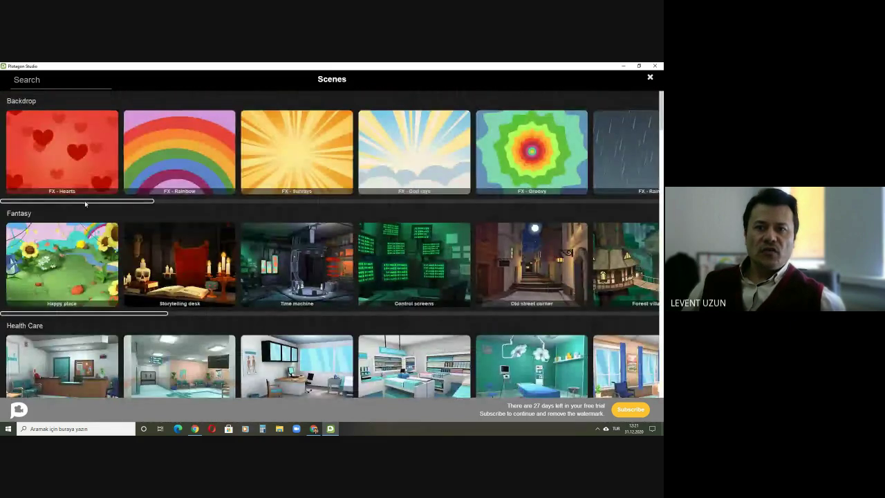
left_click_drag(72, 207, 497, 200)
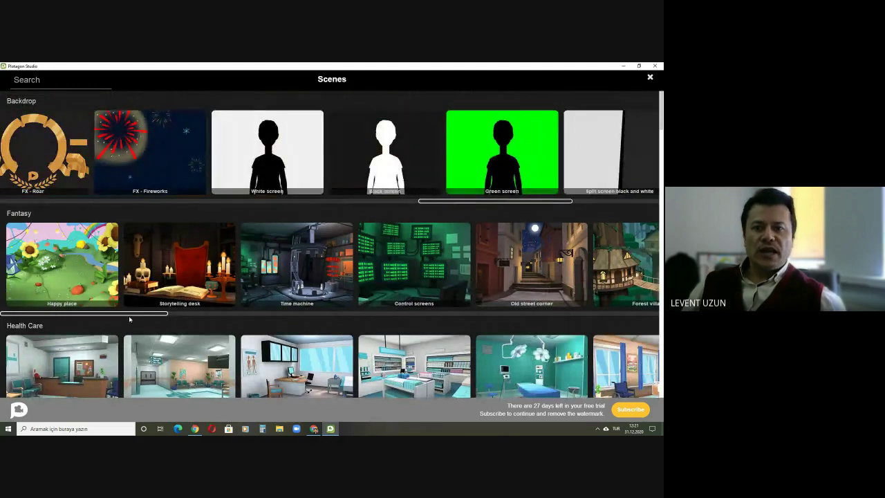
left_click_drag(124, 315, 427, 314)
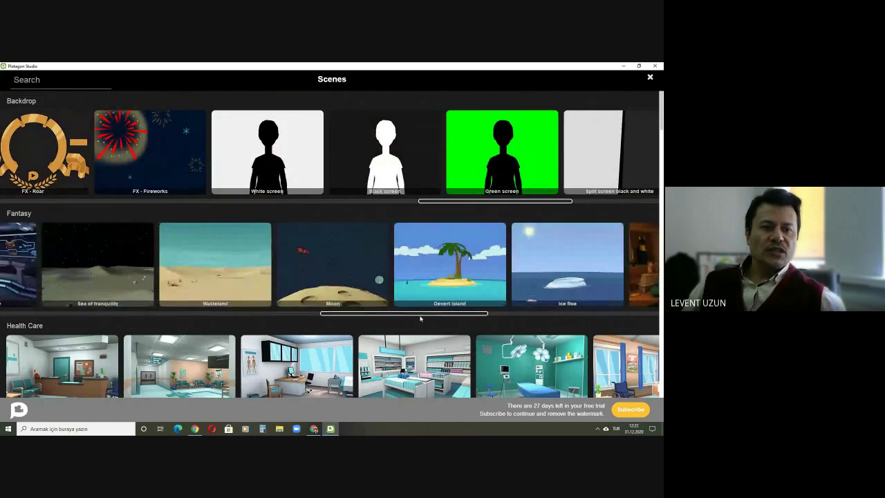
scroll(367, 302, "down", 1)
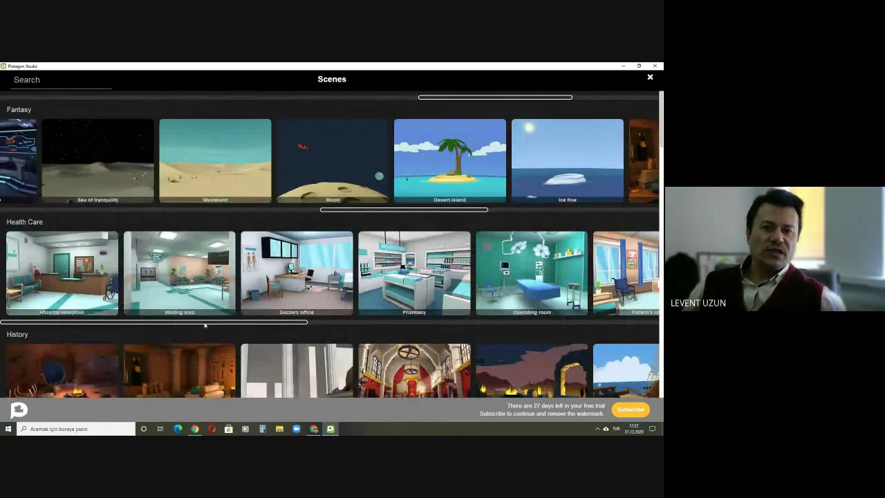
left_click_drag(204, 324, 400, 321)
scroll(282, 296, "down", 2)
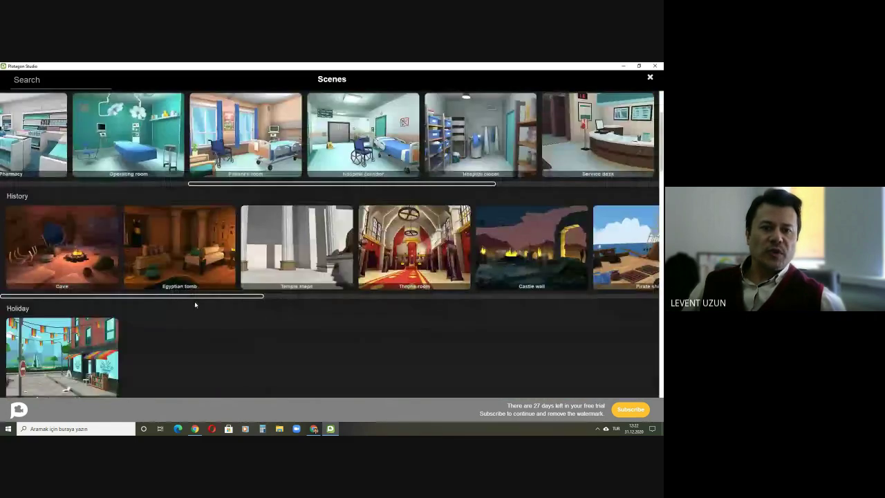
left_click_drag(200, 297, 459, 300)
scroll(241, 283, "down", 3)
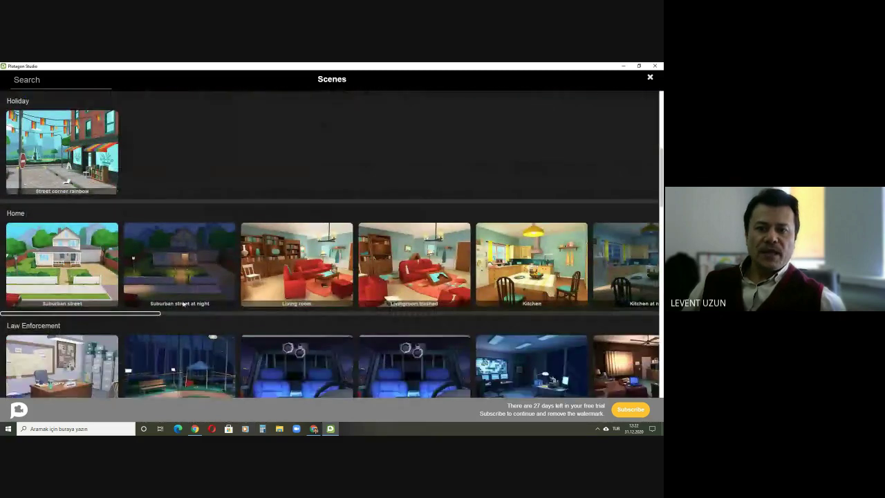
scroll(183, 302, "down", 1)
left_click_drag(83, 280, 363, 289)
scroll(243, 253, "down", 2)
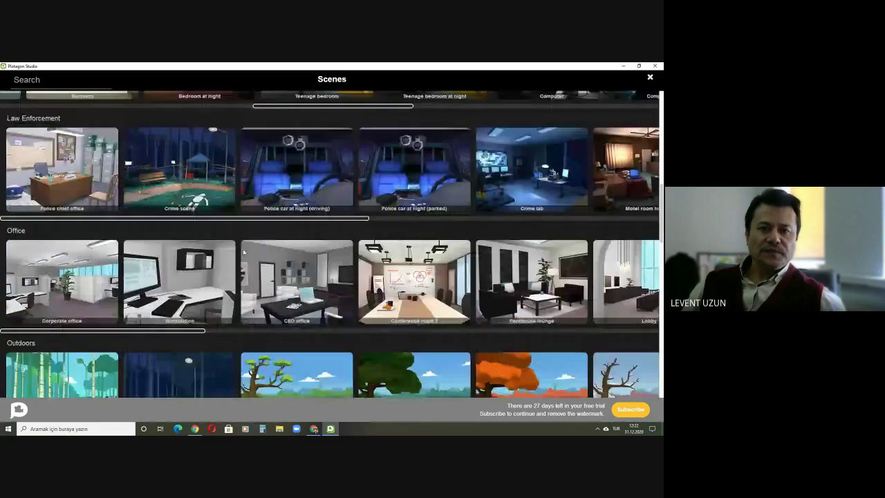
left_click_drag(153, 218, 156, 218)
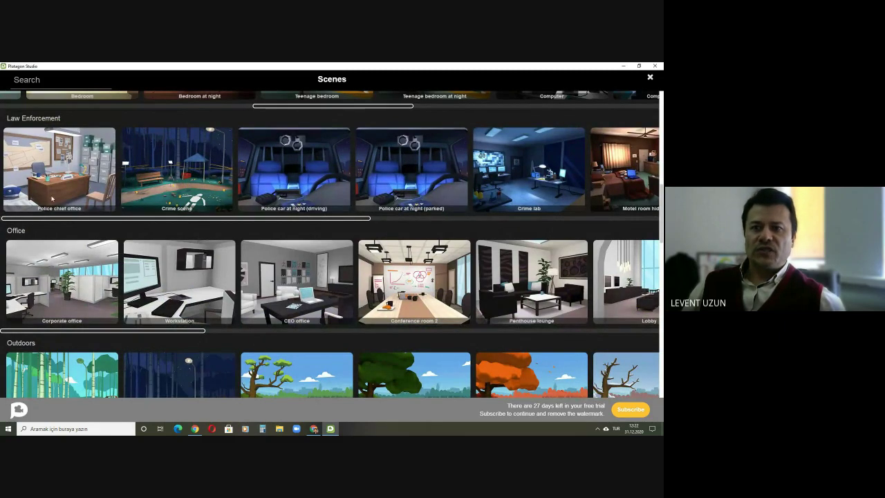
scroll(207, 223, "right", 3)
scroll(200, 261, "down", 3)
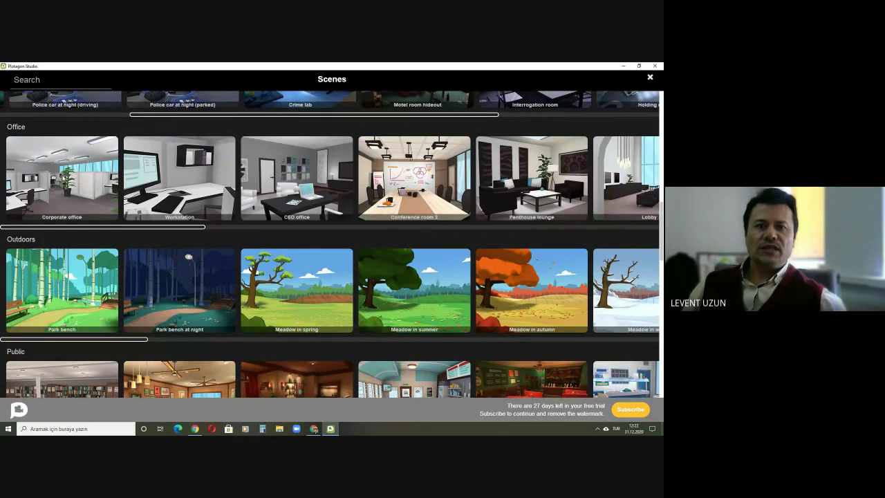
Step: Choose Corporate office as the scene setting
left_click(62, 178)
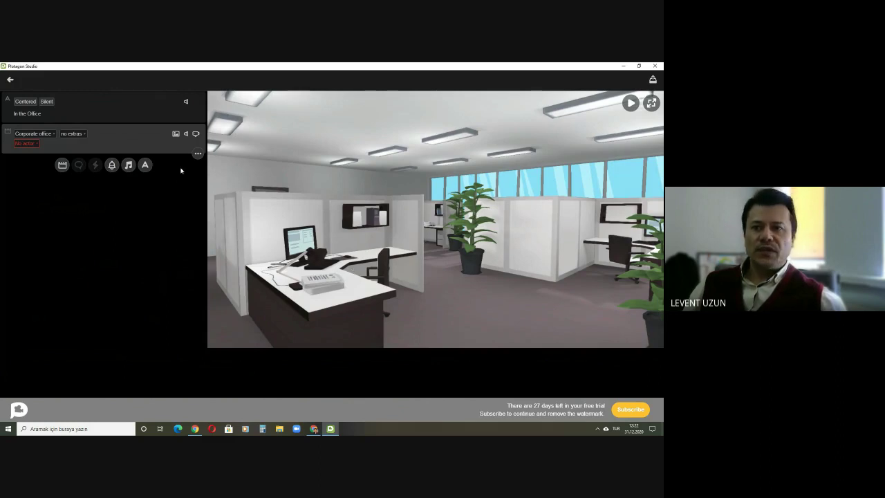
left_click(49, 134)
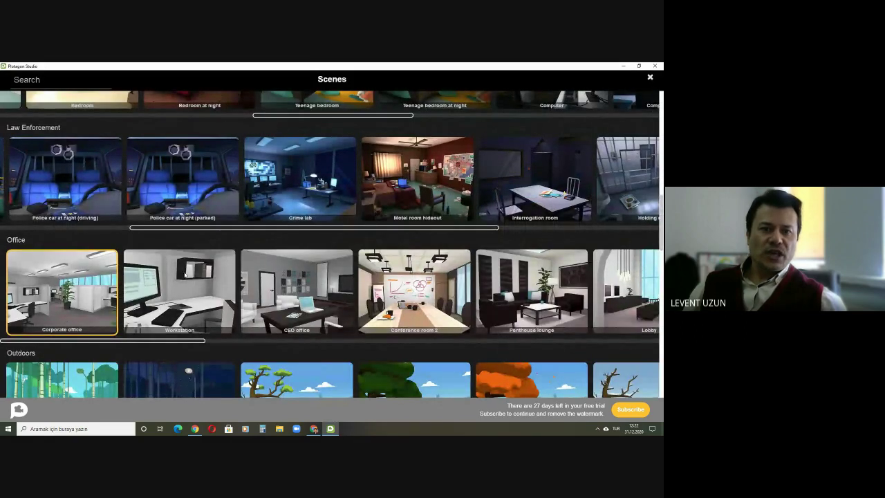
left_click(85, 289)
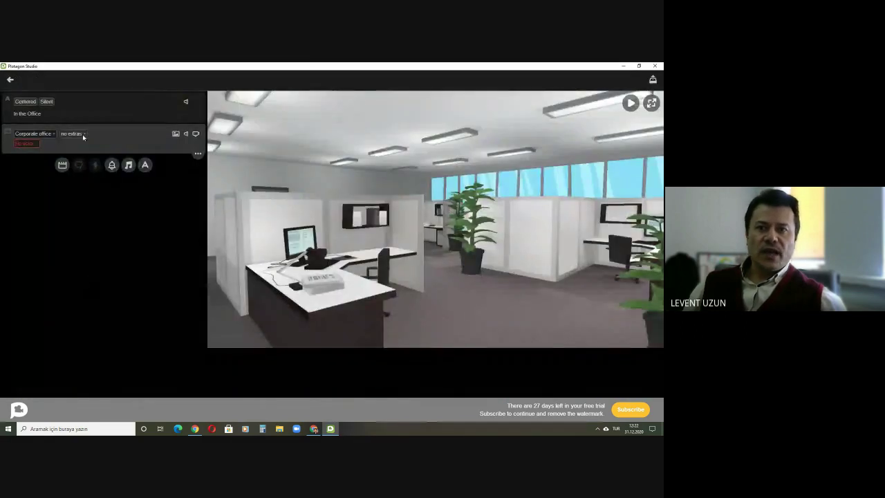
Step: Add background extras set to Attentive, then bring up the character list
left_click(85, 135)
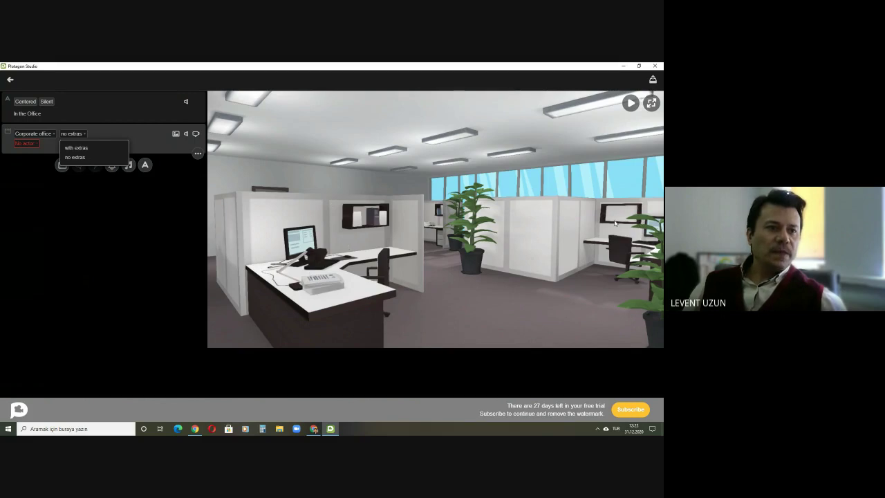
left_click(75, 146)
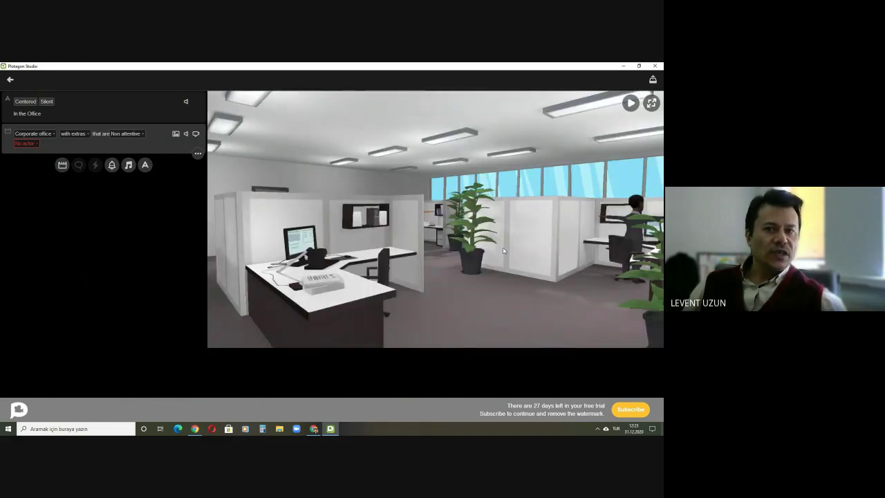
left_click(130, 134)
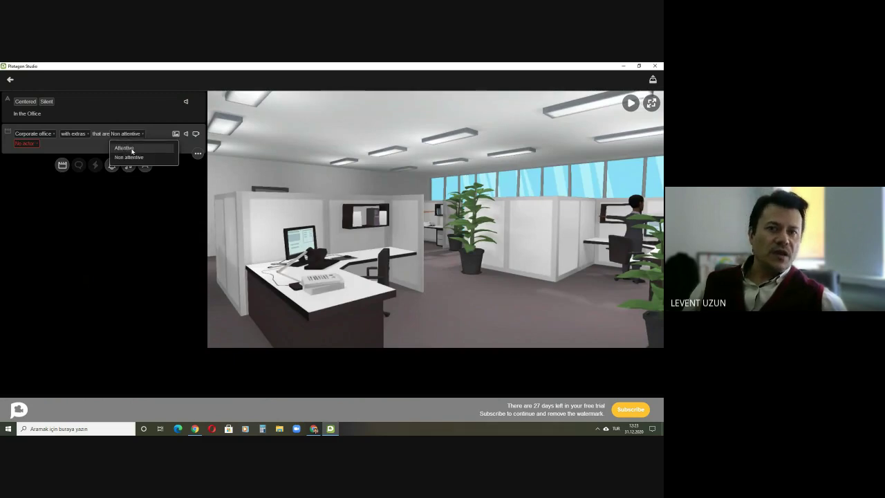
left_click(125, 148)
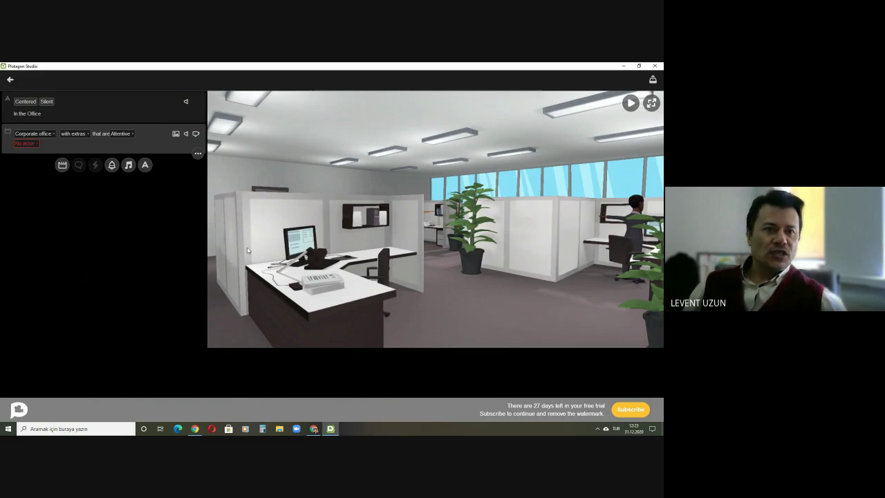
left_click(32, 146)
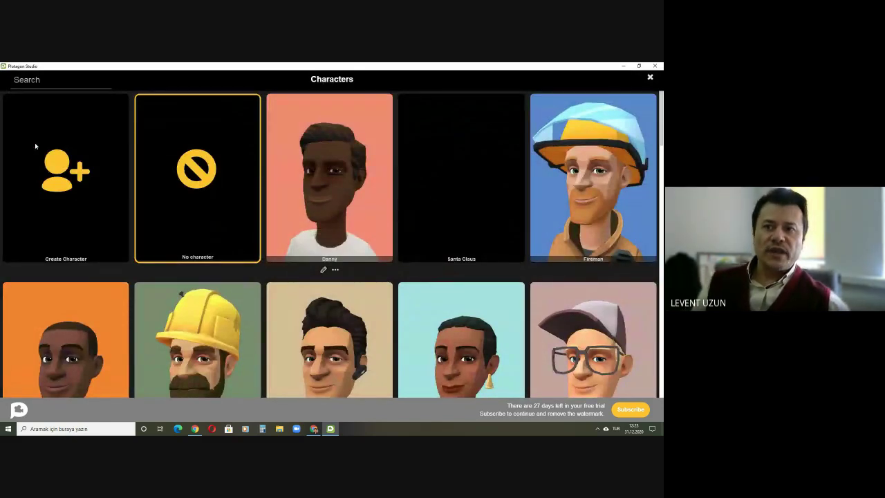
scroll(391, 242, "down", 1)
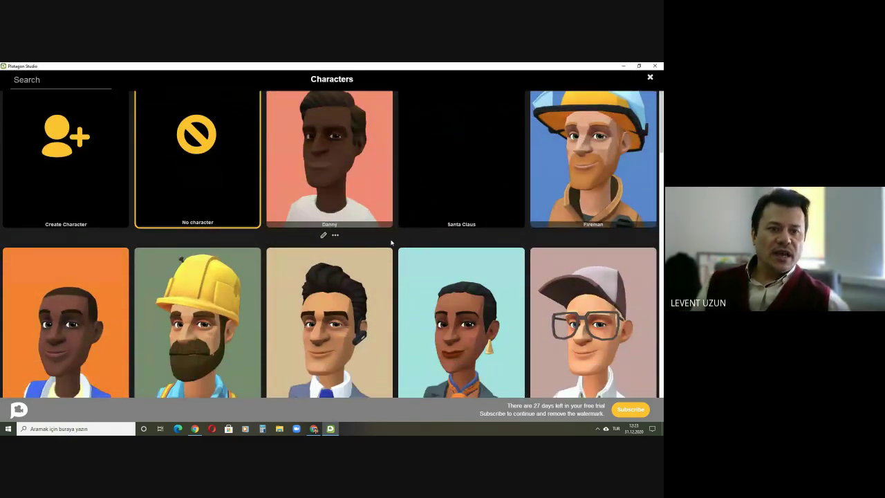
scroll(391, 242, "down", 5)
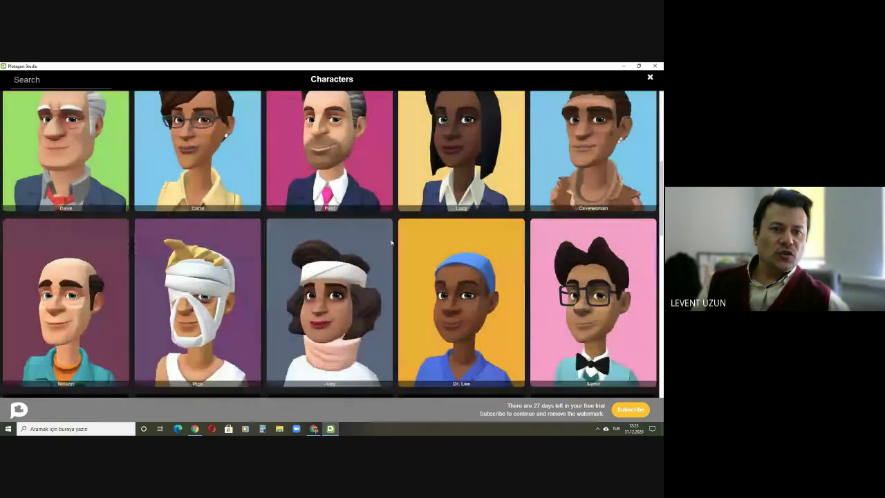
scroll(391, 242, "down", 5)
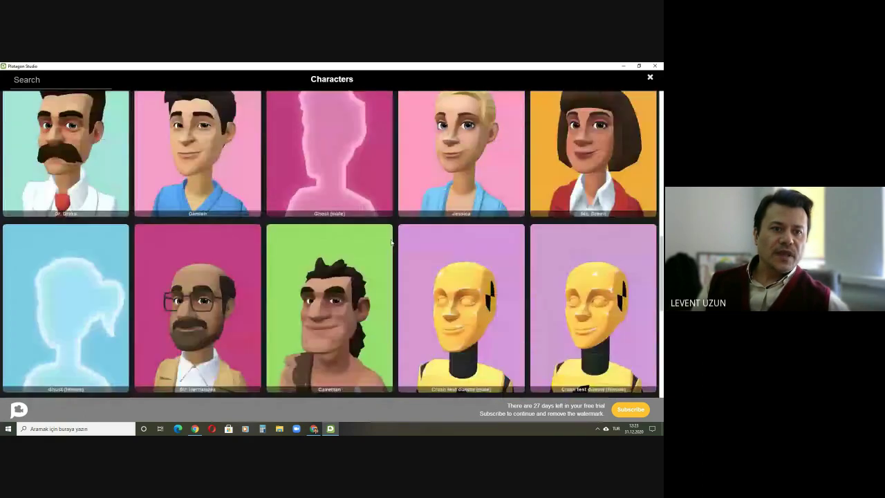
scroll(391, 242, "down", 7)
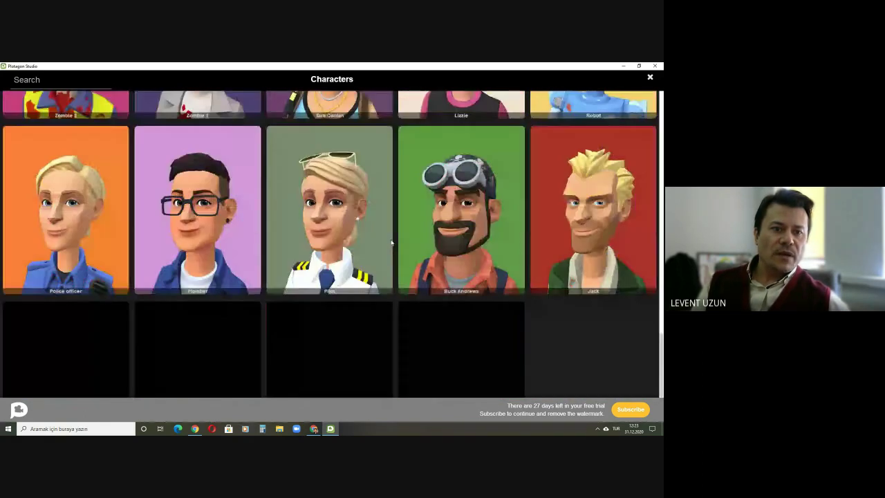
scroll(391, 241, "down", 2)
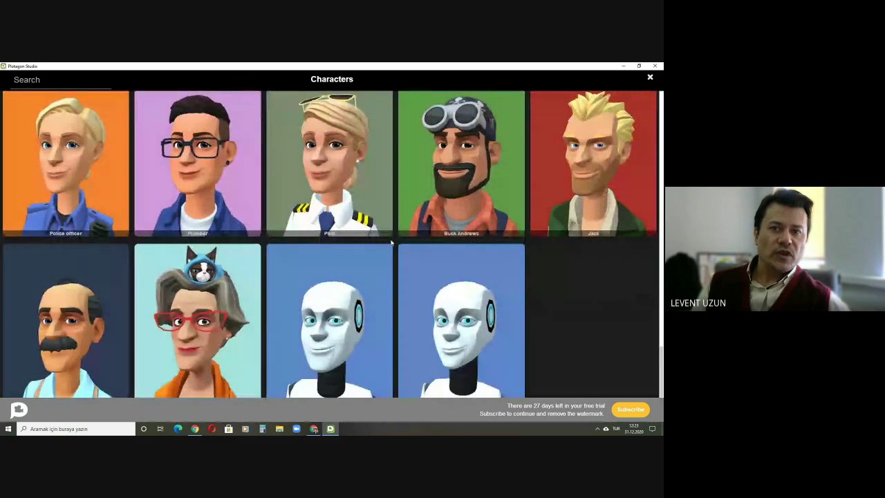
scroll(391, 242, "up", 12)
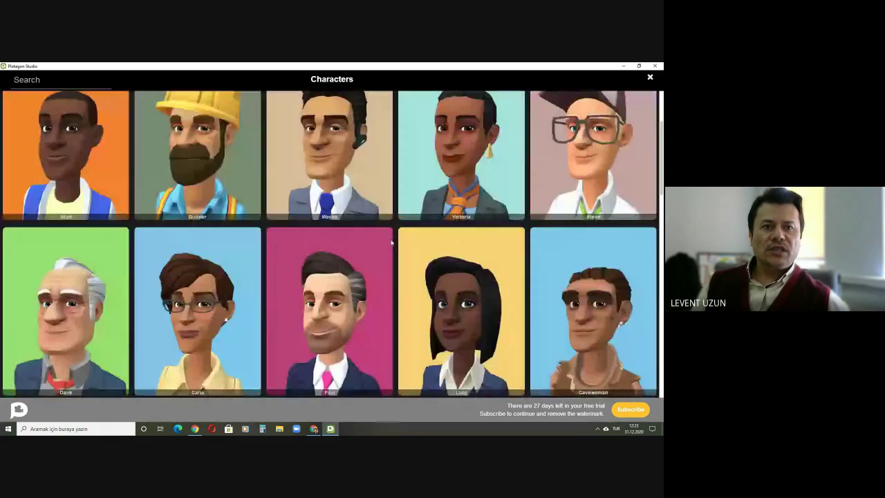
scroll(391, 242, "up", 3)
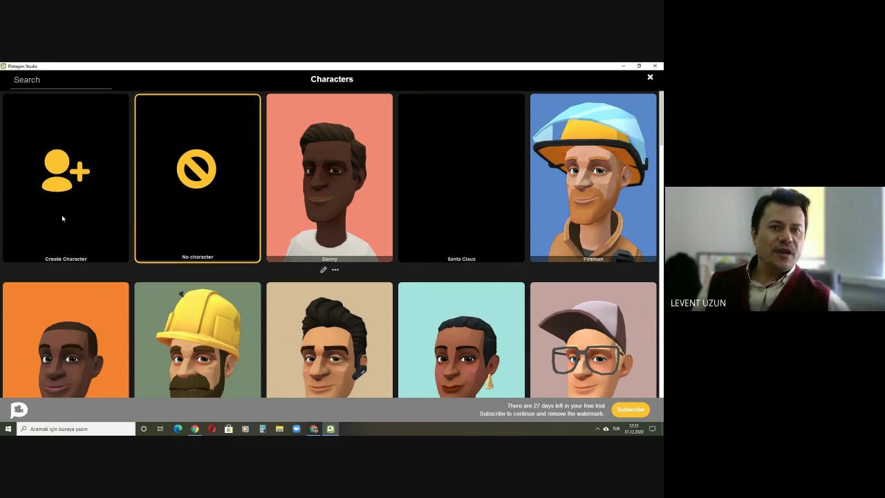
Step: Randomize a new male character with spiky orange hair, grey blazer and yellow shorts
left_click(62, 178)
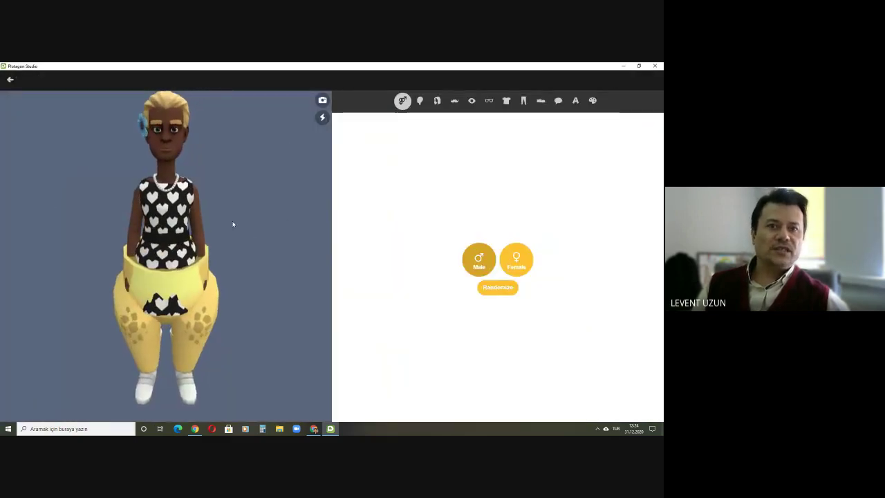
left_click(517, 256)
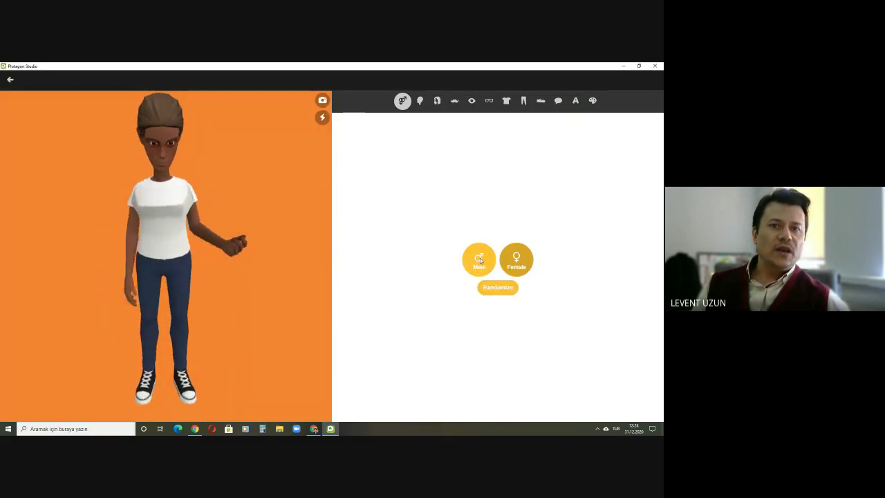
left_click(479, 258)
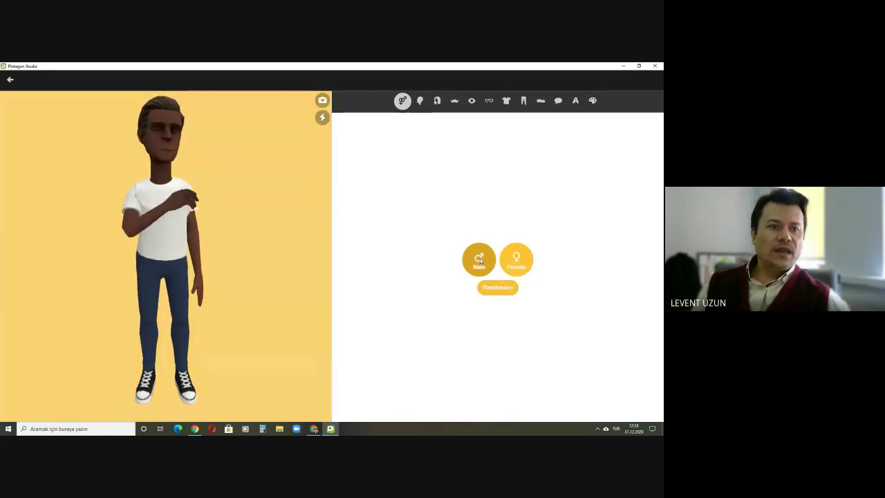
left_click(504, 289)
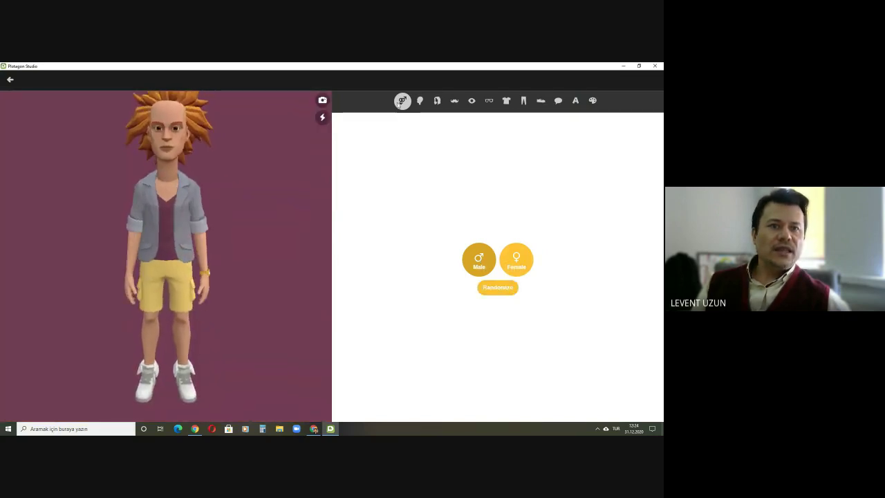
left_click(421, 101)
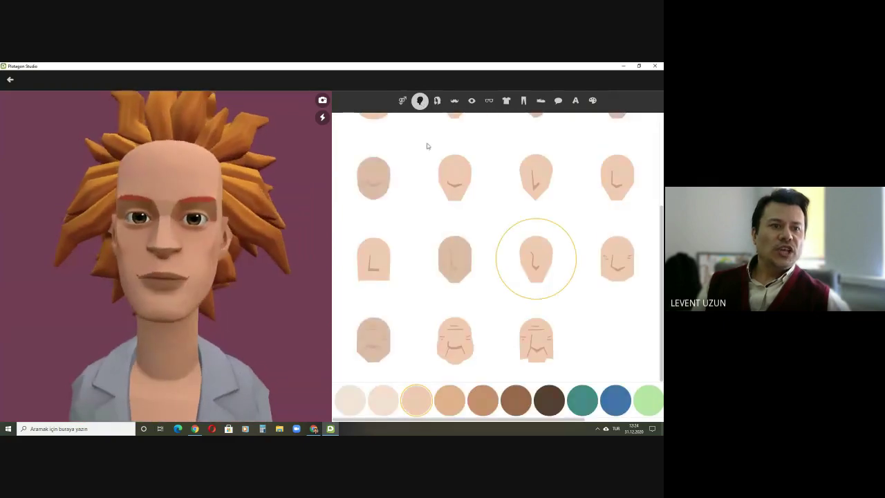
Step: Try face shapes, including an older wrinkled one, and settle on a top-row longer face
left_click(528, 177)
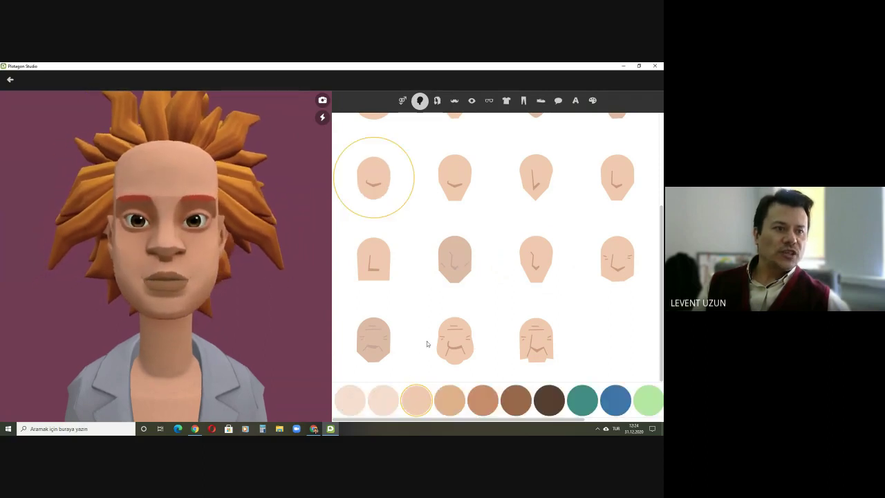
left_click(450, 341)
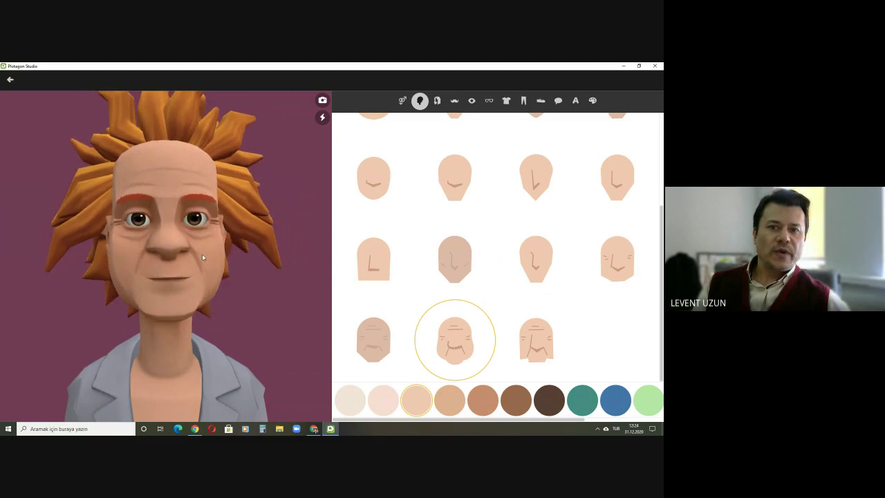
scroll(425, 218, "up", 1)
scroll(425, 218, "up", 1)
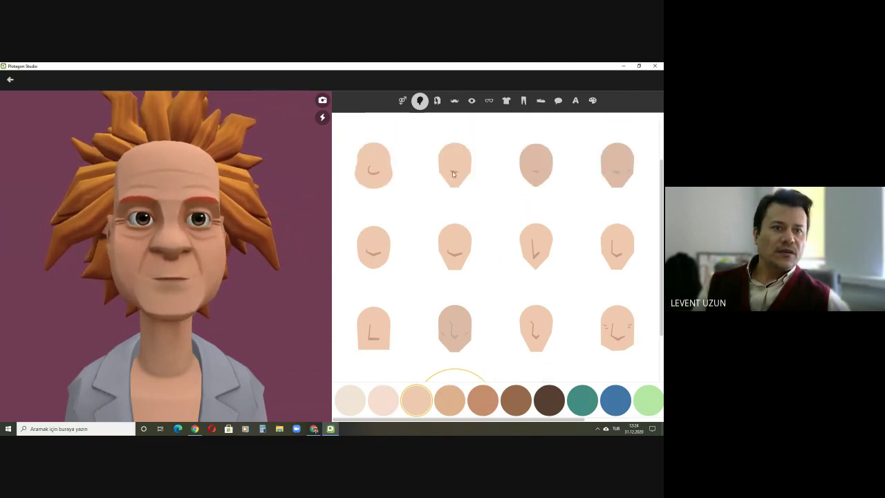
left_click(445, 186)
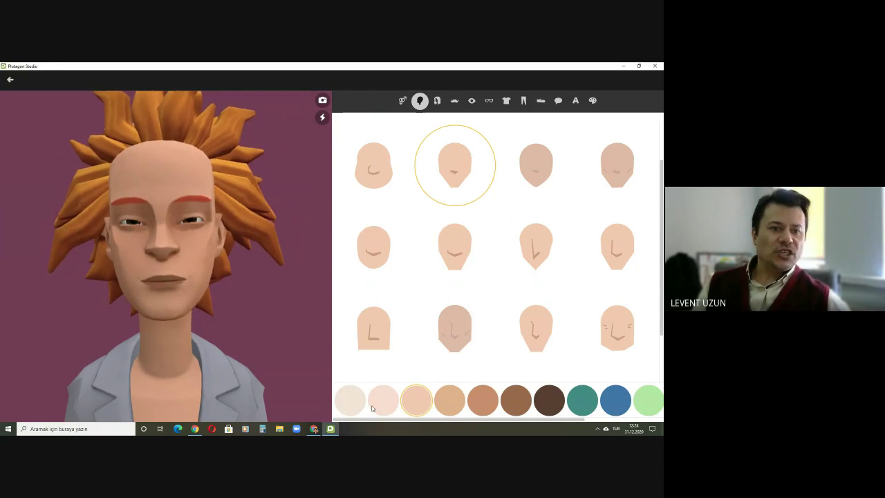
Step: Compare tan and dark brown skin tones, then keep the light skin tone
left_click(451, 401)
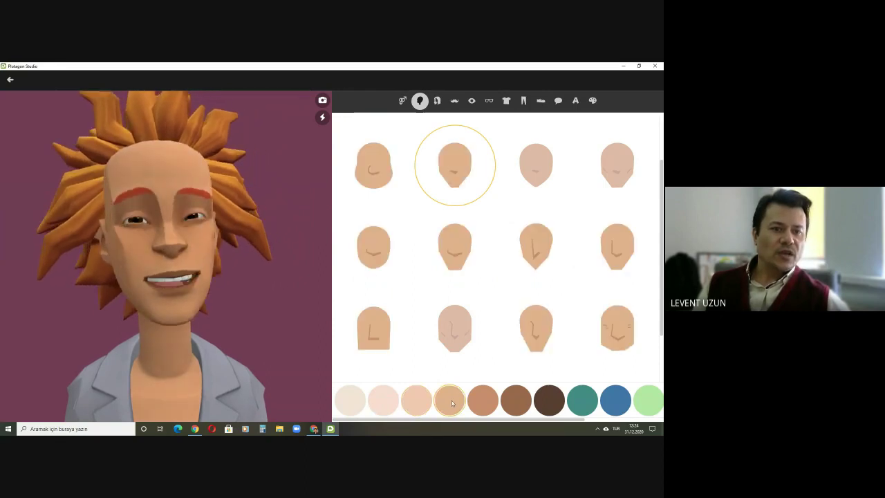
left_click(550, 402)
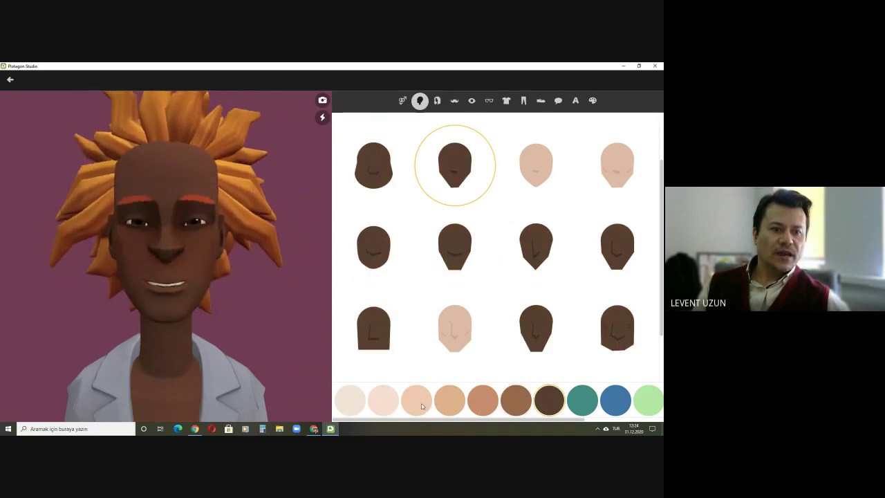
left_click(417, 400)
left_click(451, 402)
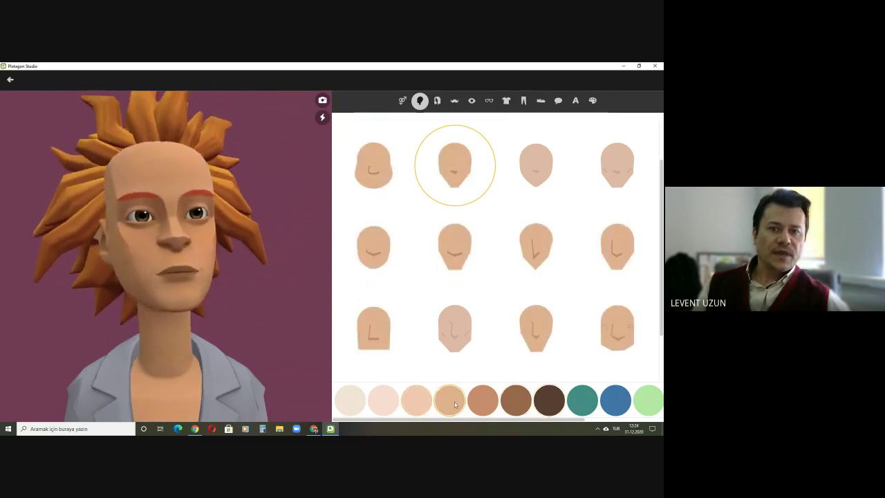
left_click(420, 406)
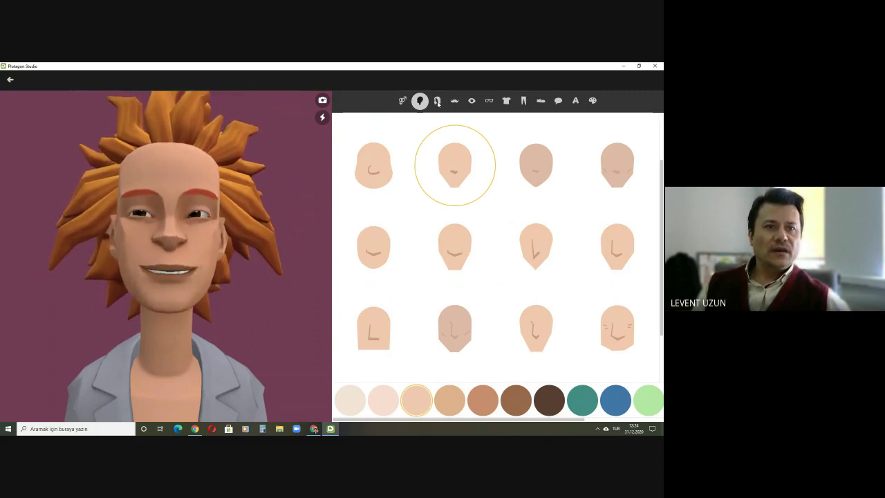
Step: Bring up the hair-style options, briefly checking the video call in the browser
left_click(437, 101)
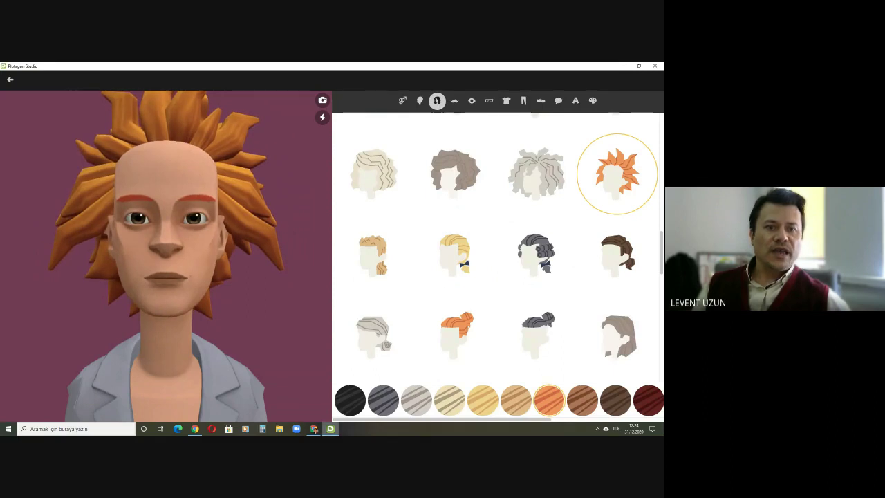
left_click(314, 428)
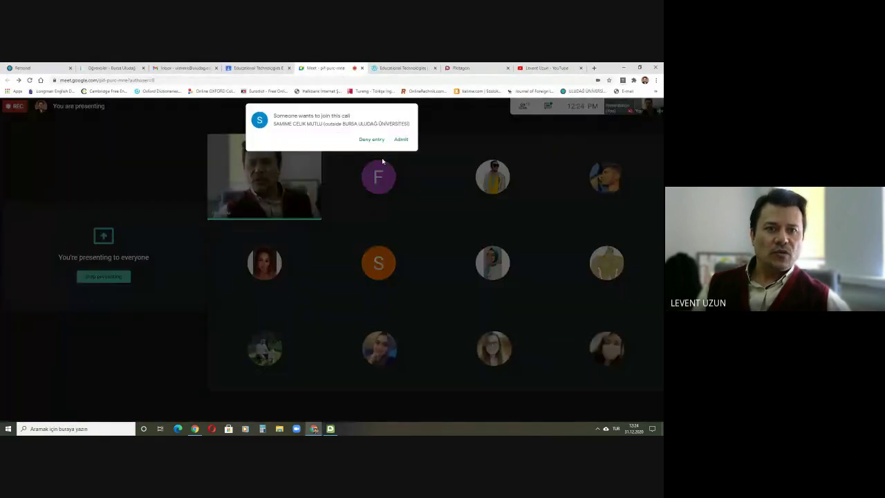
key("alt+Tab")
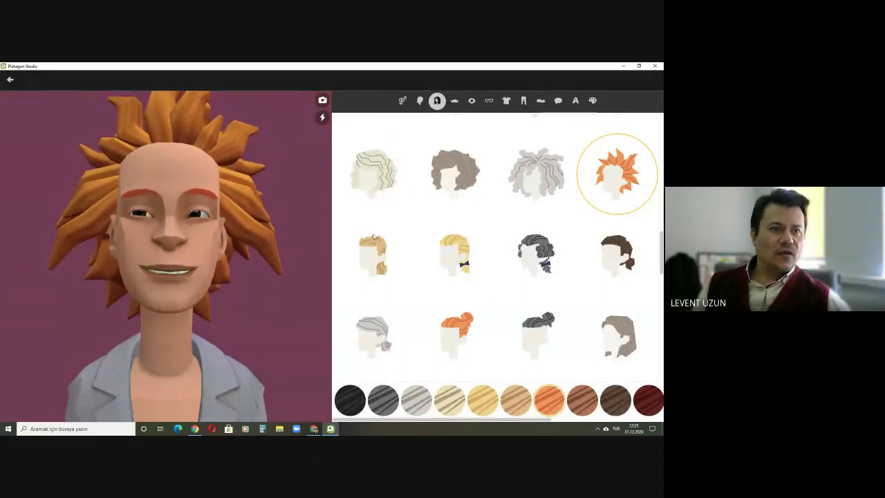
Step: Try on blond, grey curly, brown, wavy, braided and ponytail hairstyles
scroll(588, 309, "down", 3)
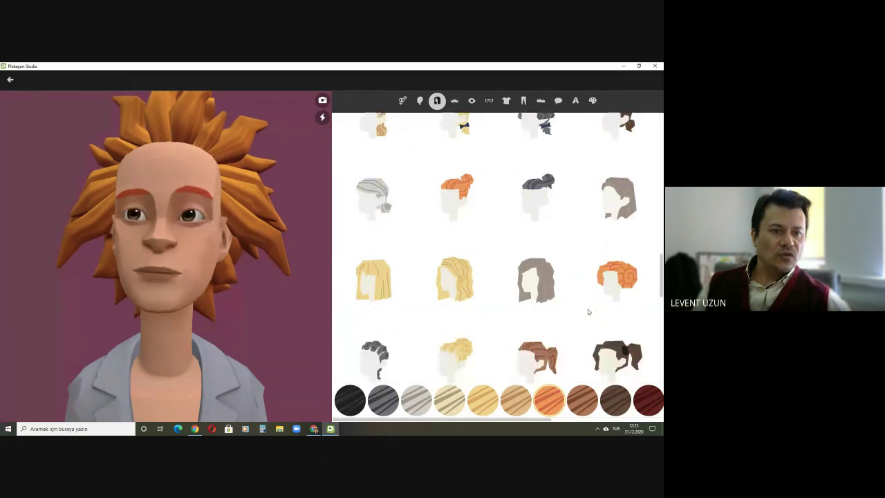
scroll(588, 312, "down", 5)
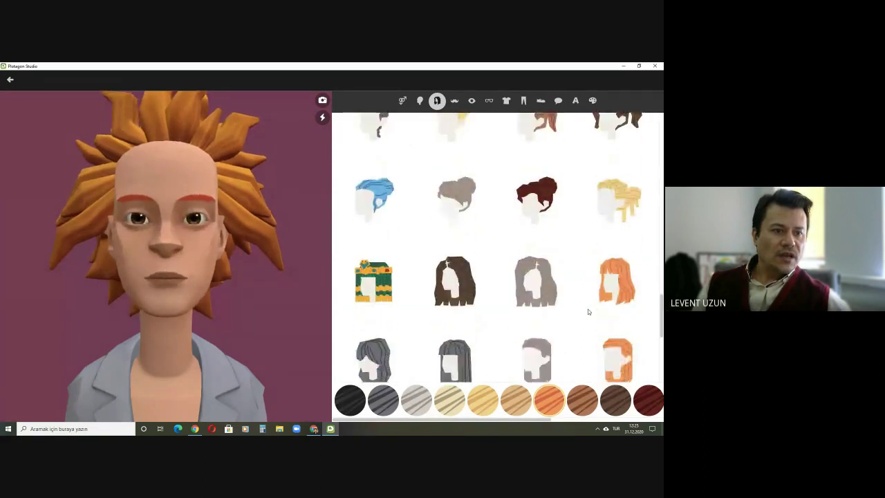
scroll(588, 311, "down", 1)
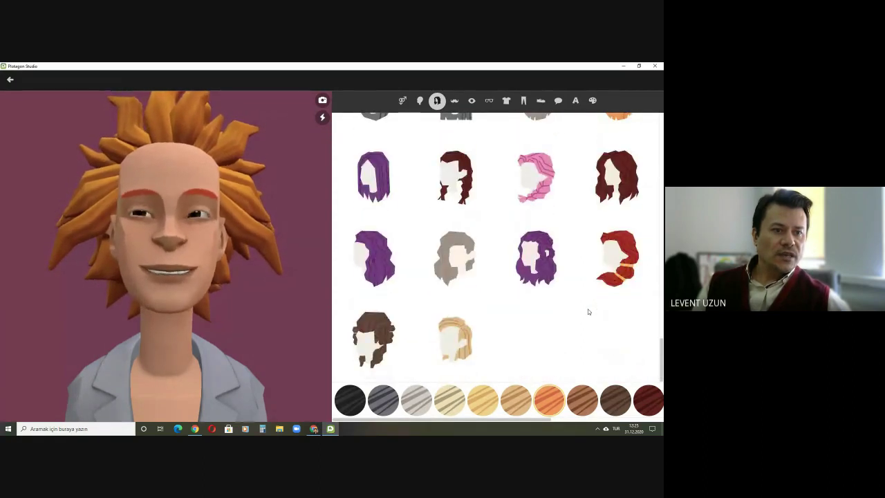
scroll(582, 310, "up", 3)
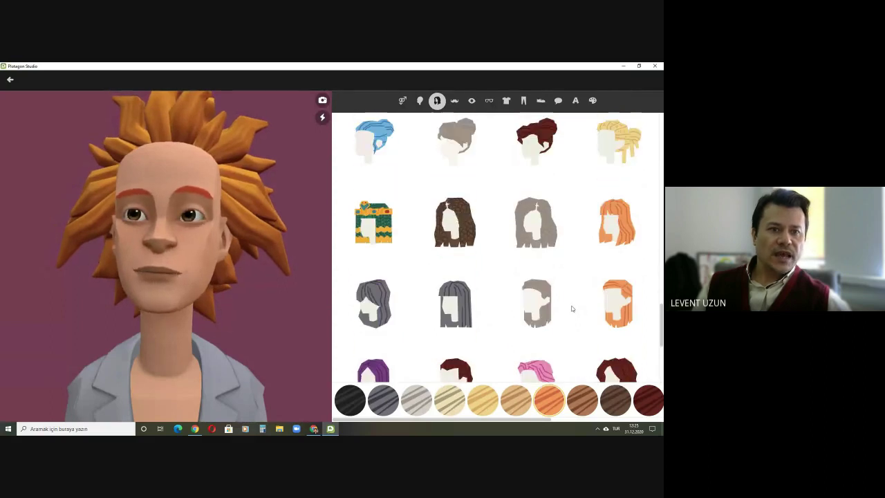
scroll(558, 304, "up", 3)
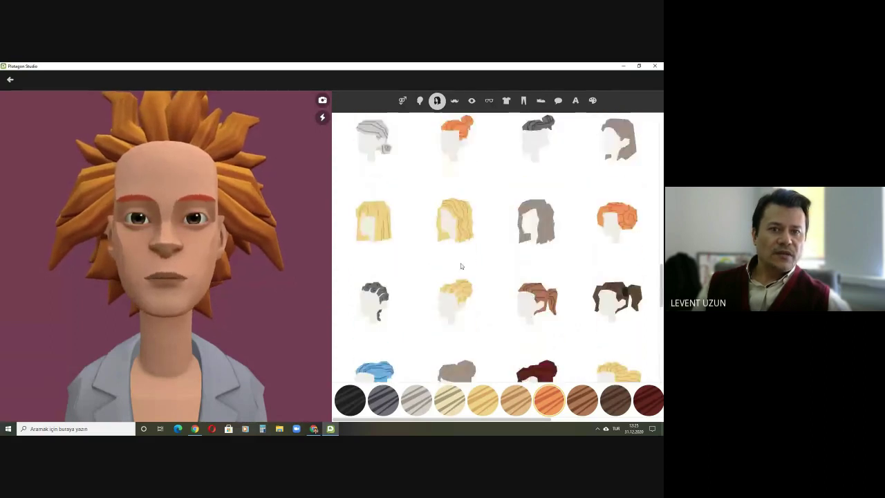
scroll(461, 266, "up", 2)
left_click(371, 158)
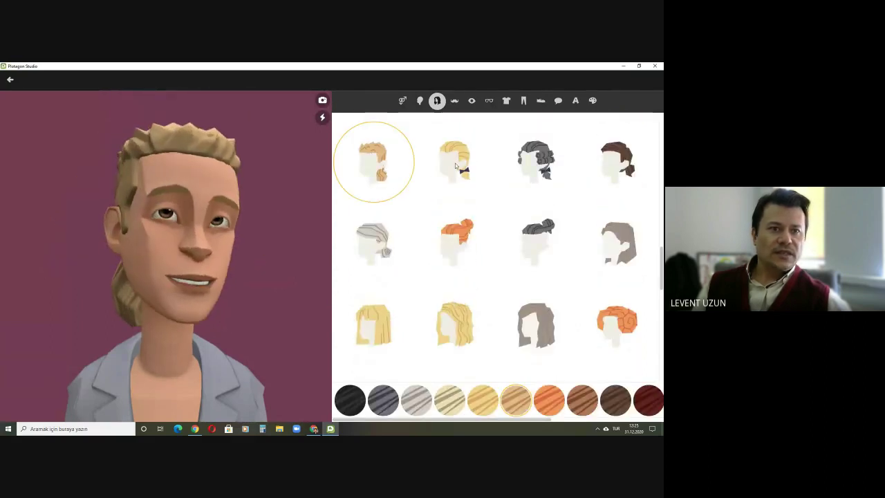
left_click(455, 163)
left_click(539, 165)
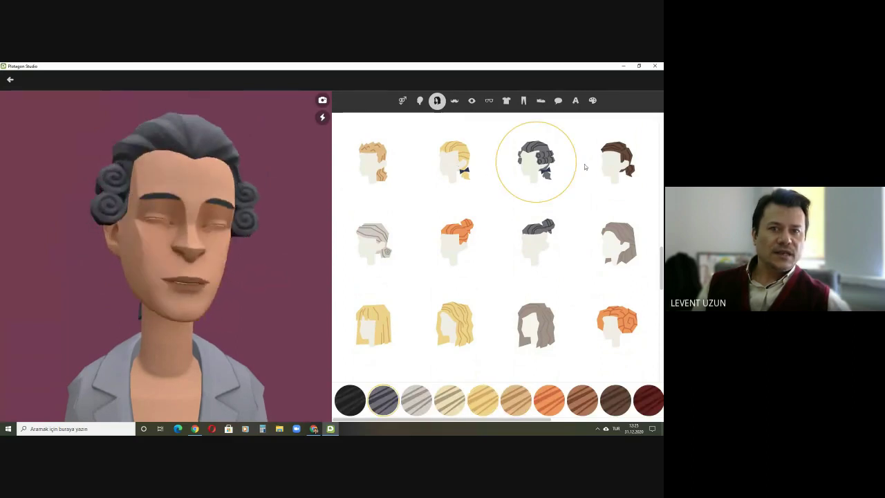
left_click(621, 163)
left_click(464, 323)
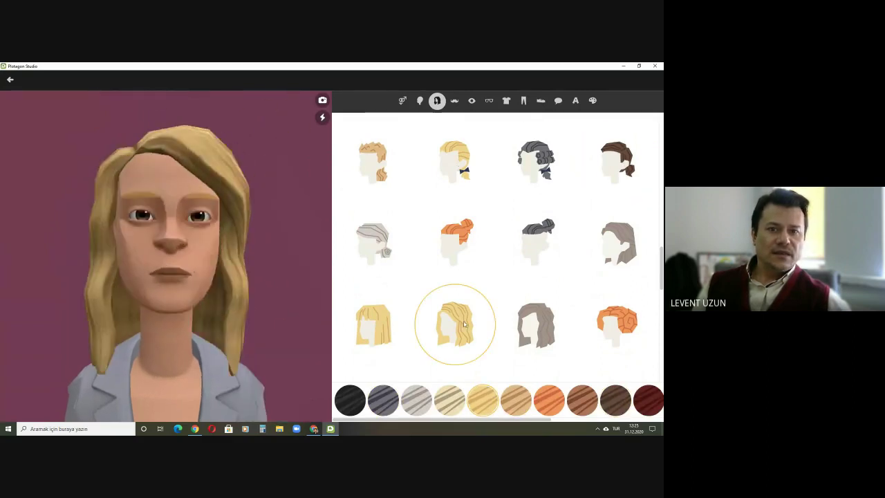
scroll(465, 324, "down", 2)
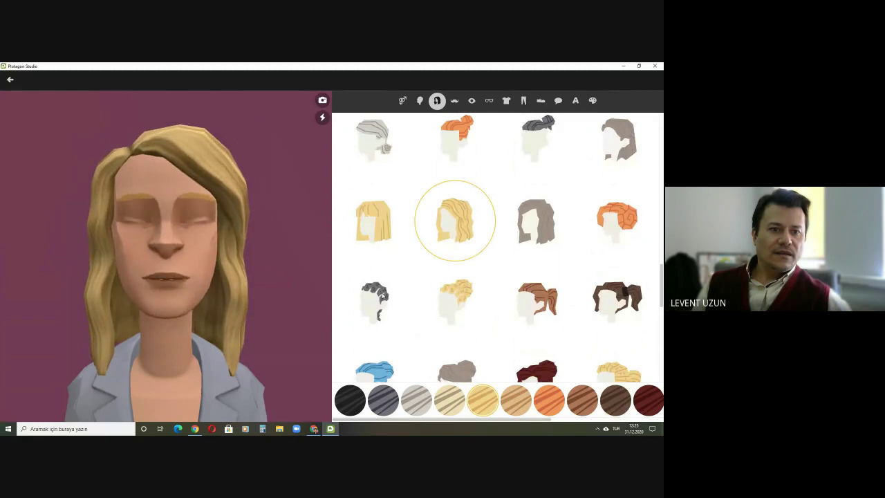
left_click(382, 295)
left_click(457, 299)
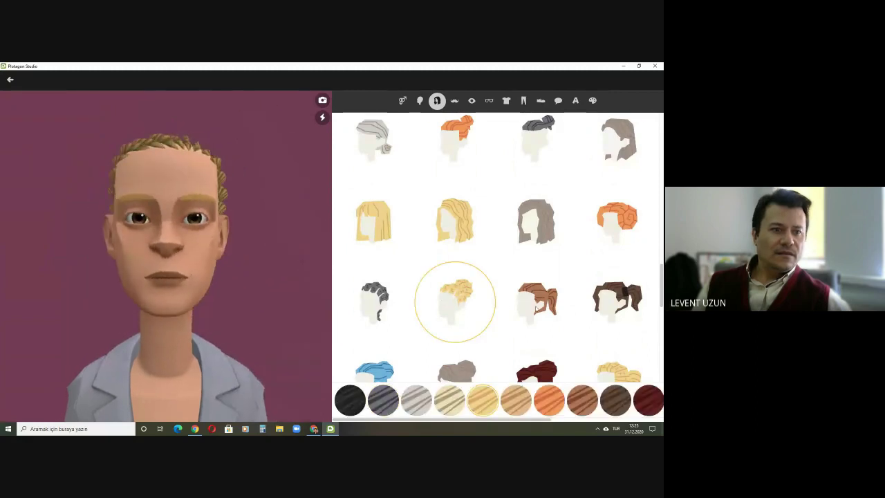
left_click(536, 308)
Step: Browse more hairstyles and settle on the corkscrew-curl style
scroll(562, 256, "down", 3)
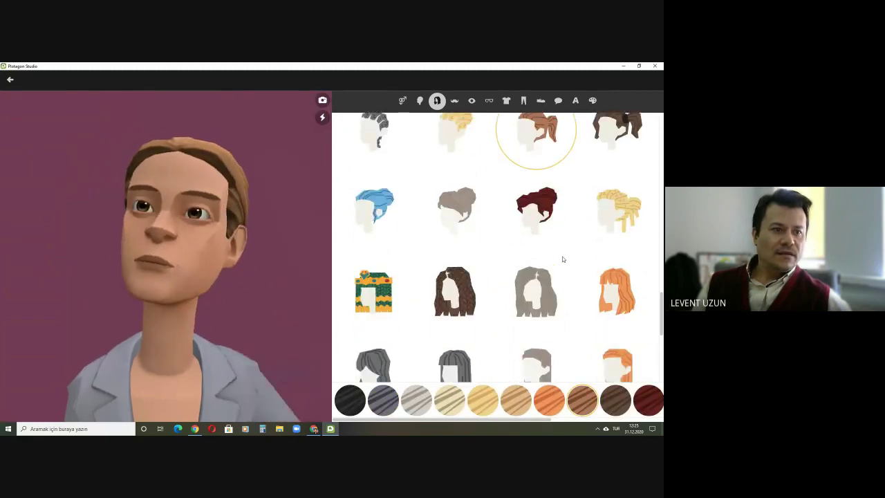
left_click(614, 216)
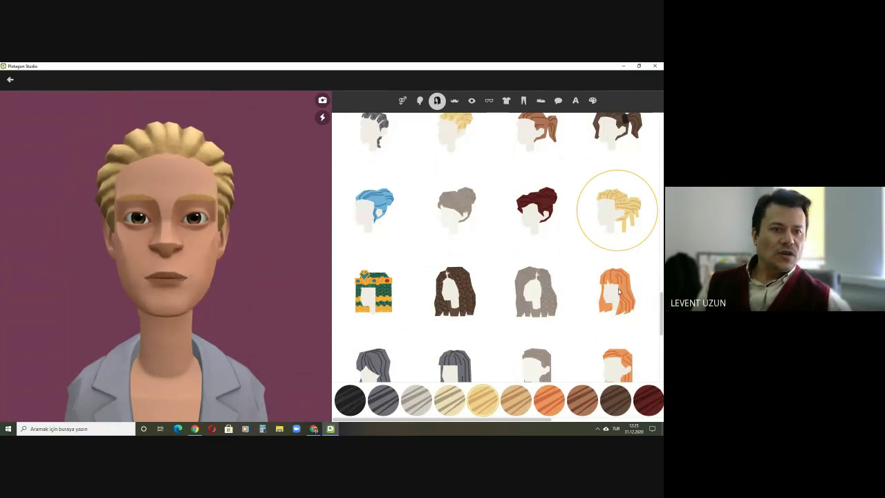
left_click(618, 293)
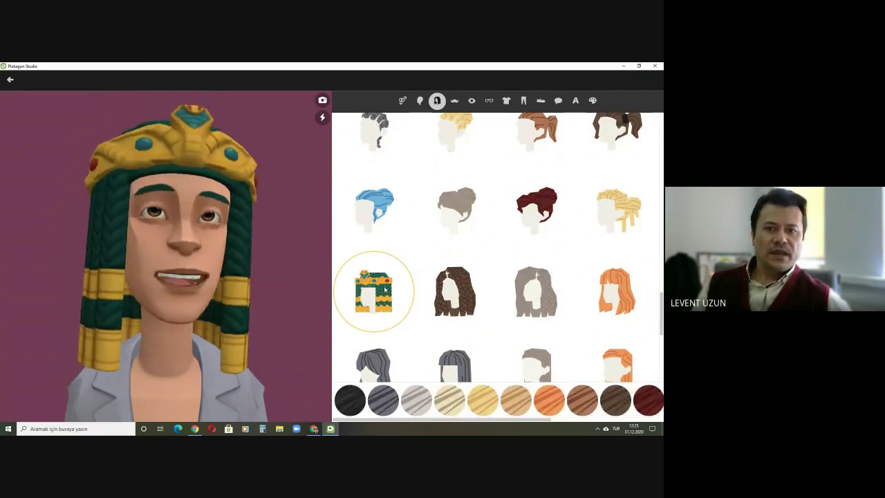
scroll(546, 274, "down", 1)
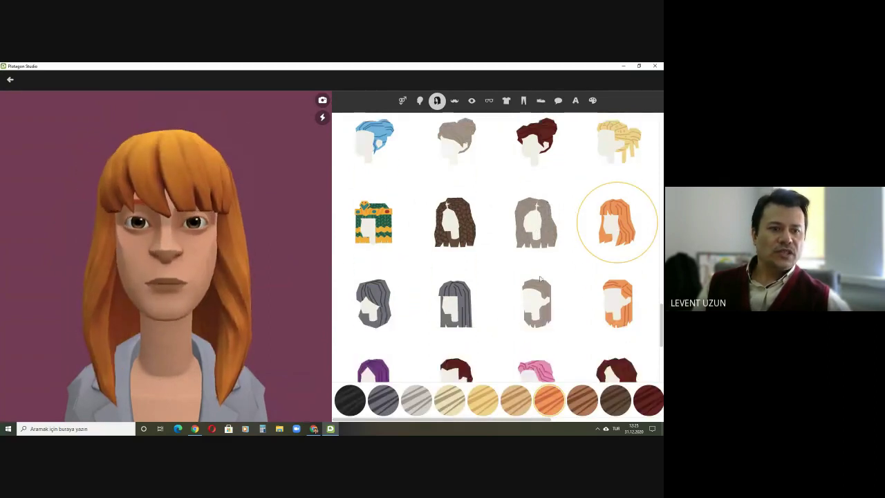
scroll(443, 308, "down", 3)
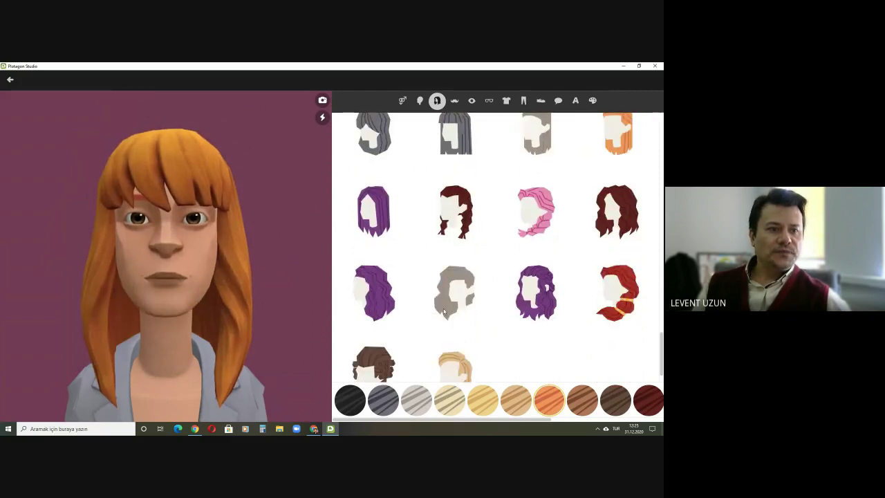
left_click(530, 179)
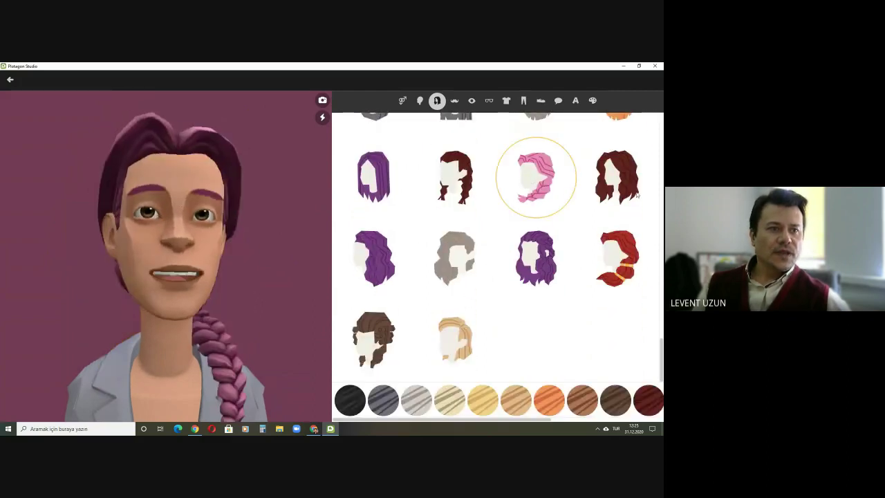
left_click(626, 176)
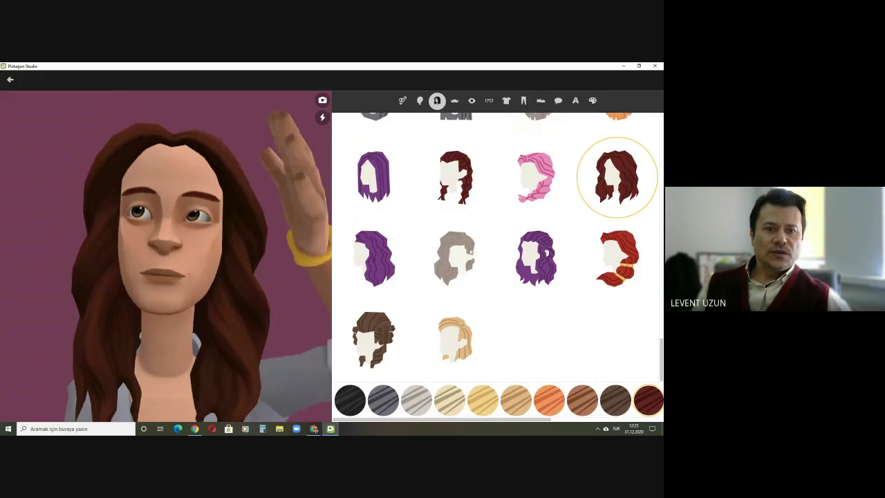
left_click(395, 278)
left_click(455, 337)
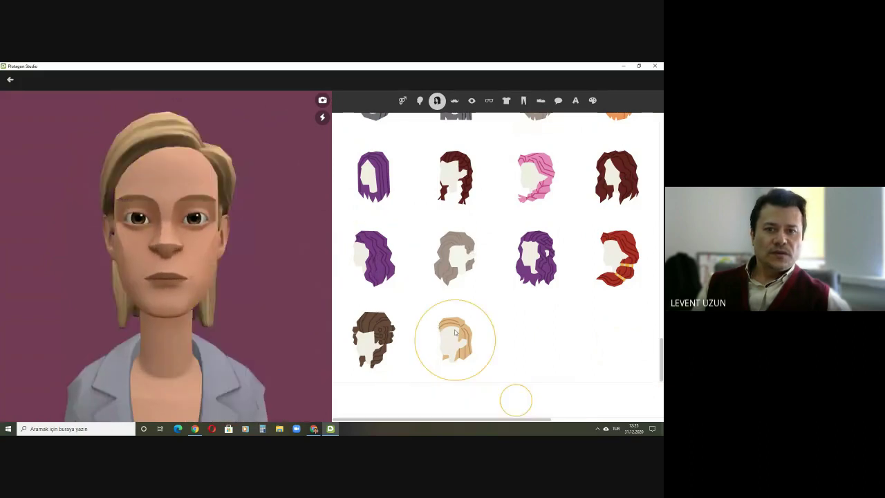
scroll(470, 268, "up", 2)
left_click(458, 274)
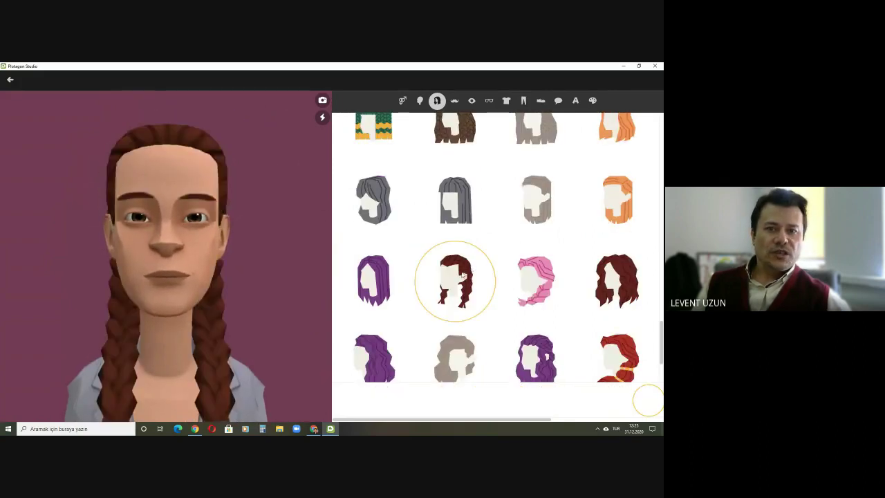
left_click(374, 276)
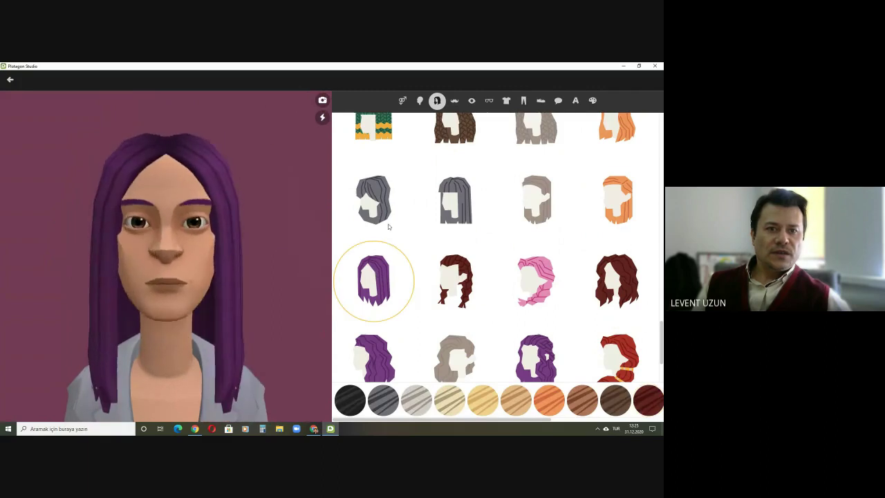
scroll(388, 226, "up", 3)
scroll(388, 226, "up", 2)
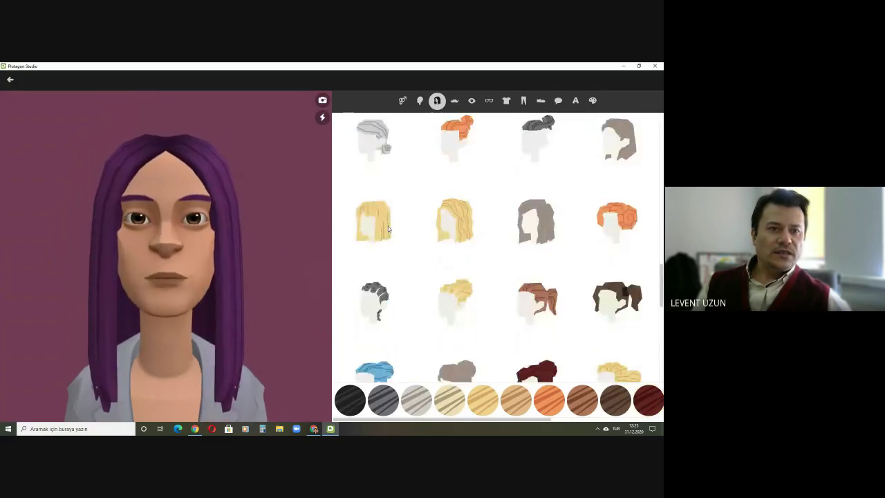
left_click(460, 222)
scroll(494, 251, "up", 3)
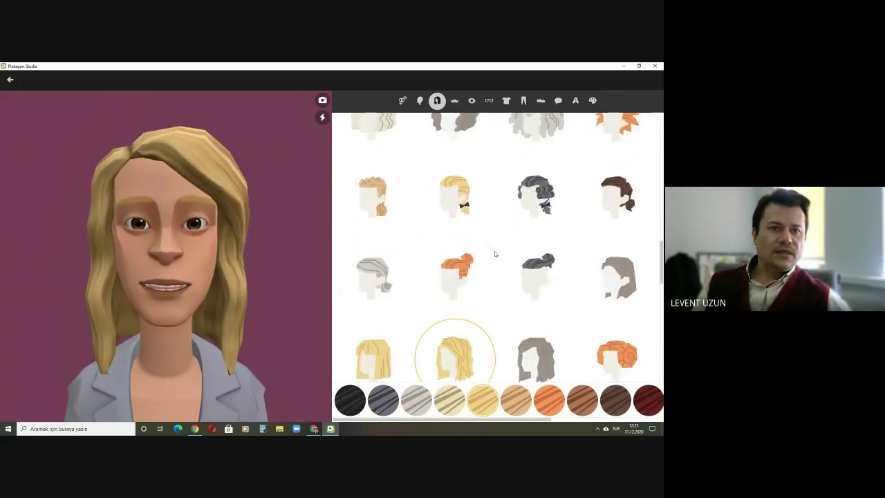
scroll(494, 254, "up", 1)
left_click(459, 192)
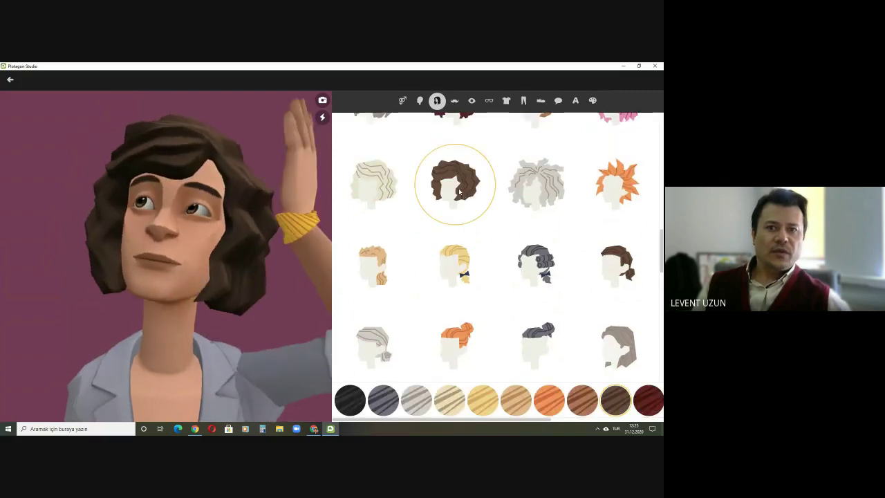
left_click(392, 194)
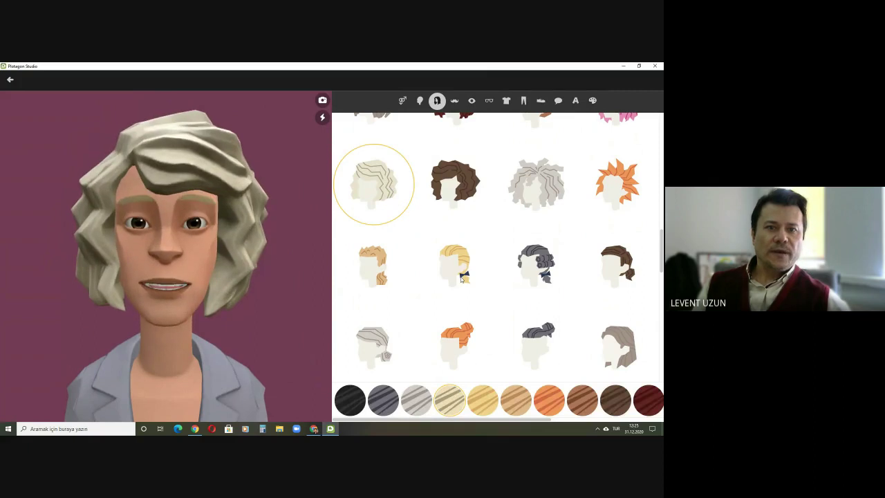
scroll(522, 268, "up", 1)
left_click(532, 261)
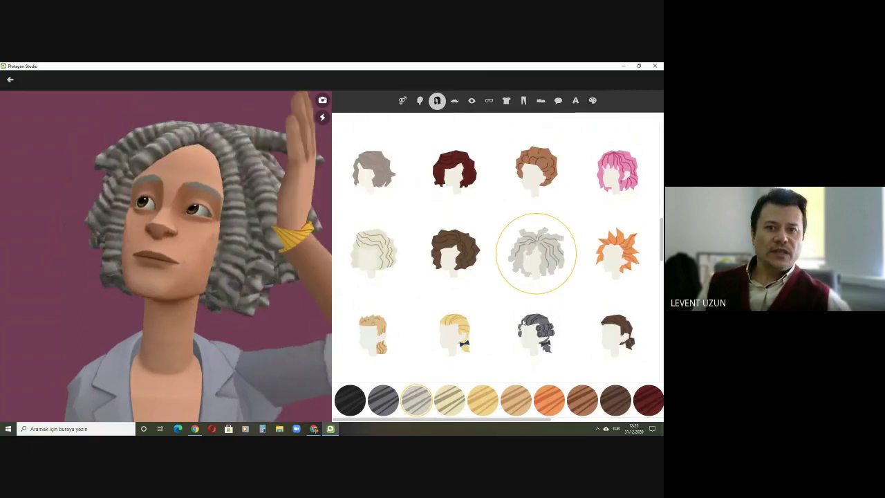
Step: Compare hair colours from pale beige to maroon and make the curly hair orange
scroll(456, 324, "down", 1)
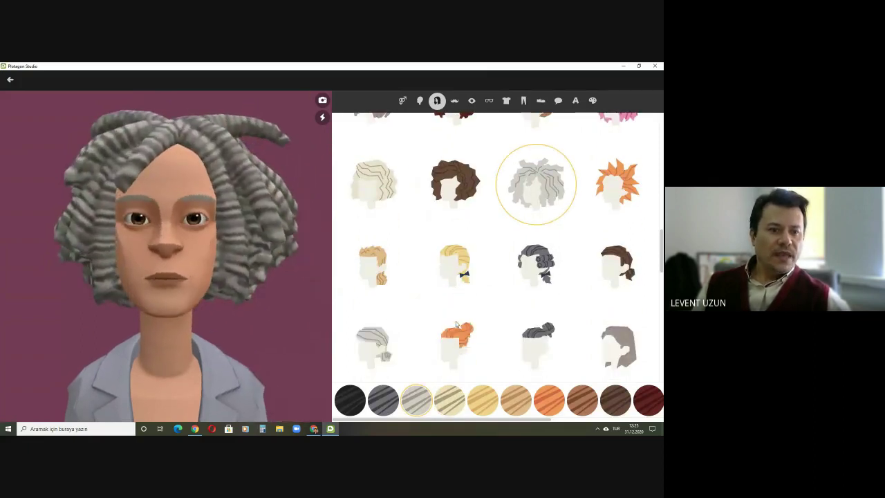
left_click(454, 406)
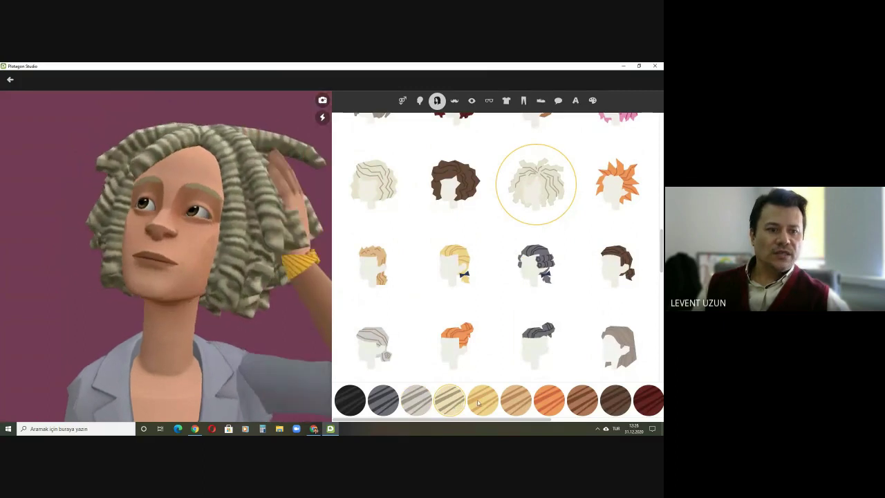
left_click(477, 403)
left_click(519, 403)
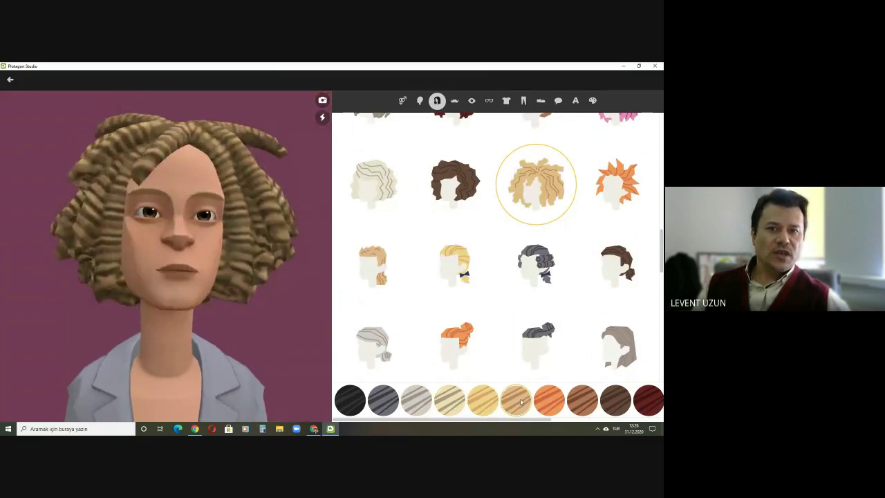
left_click(548, 400)
left_click(647, 401)
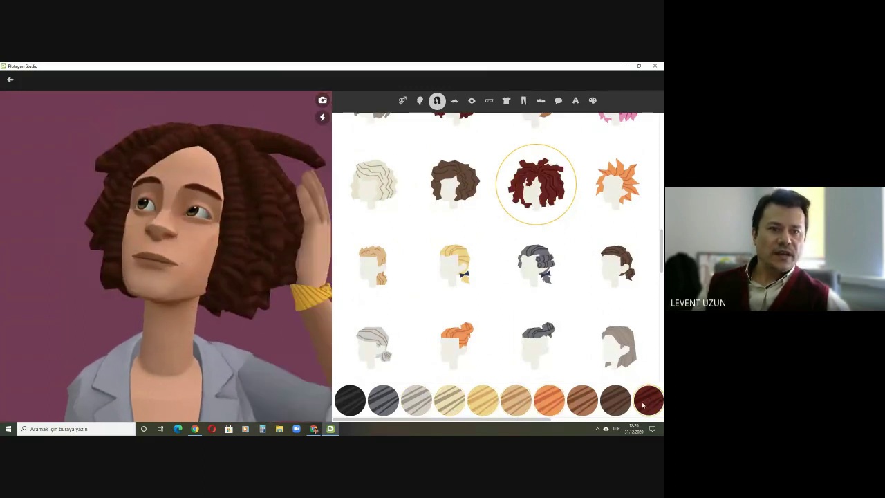
left_click(613, 404)
left_click(574, 405)
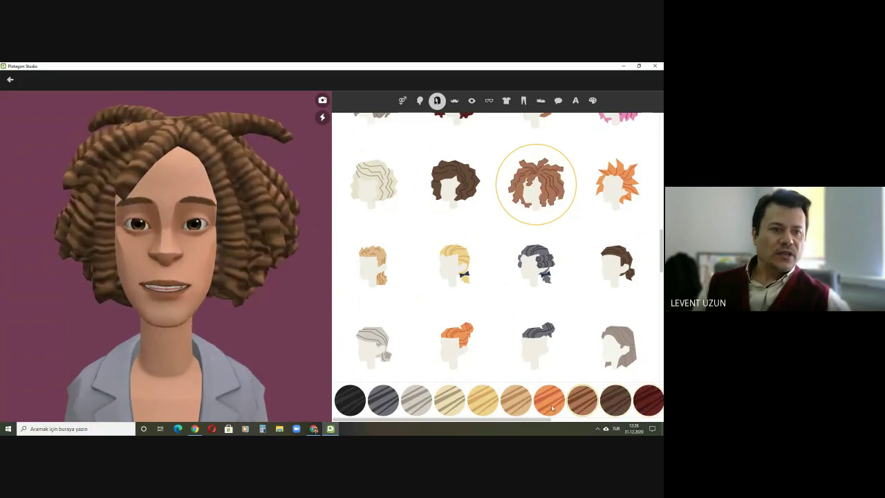
left_click(551, 407)
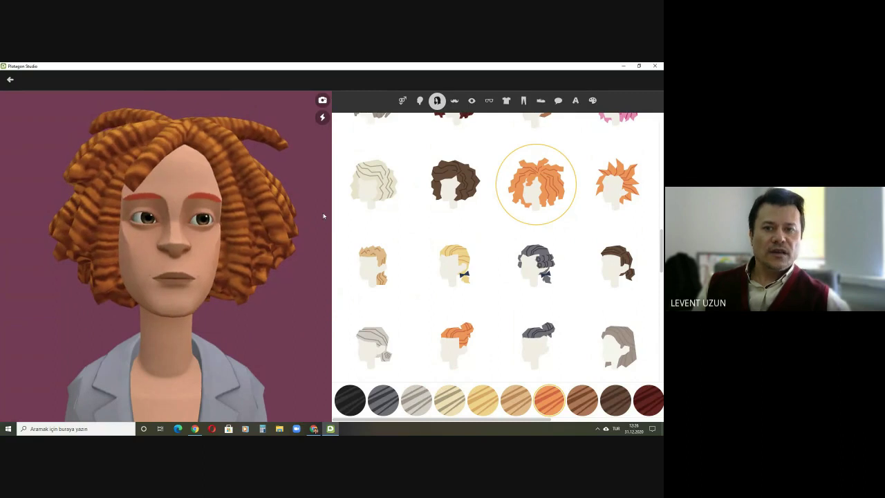
Step: Set facial hair to none after trying the orange handlebar moustache
left_click(455, 101)
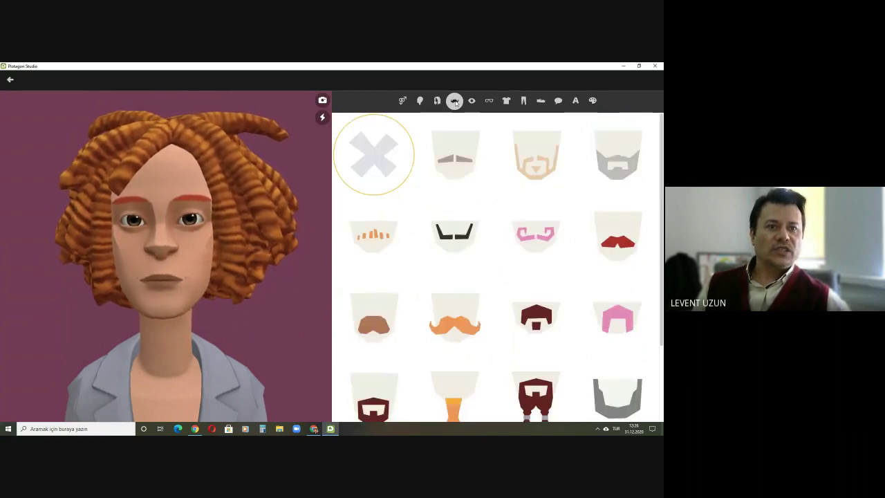
left_click(453, 329)
left_click(373, 161)
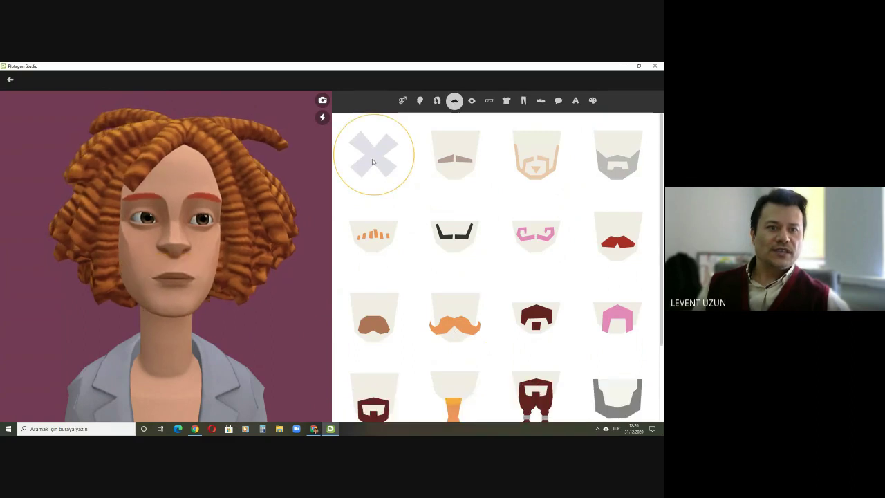
scroll(474, 303, "down", 2)
scroll(472, 284, "up", 2)
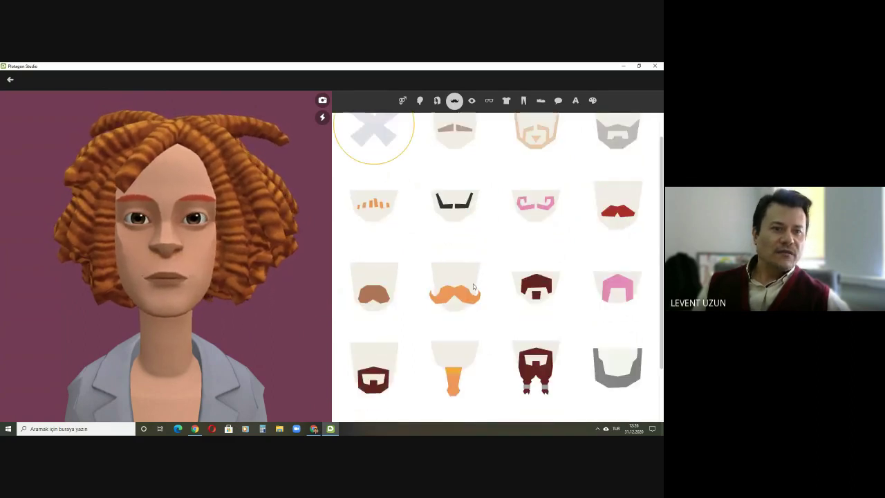
Step: Change the eye colour to blue, after trying grey
left_click(471, 100)
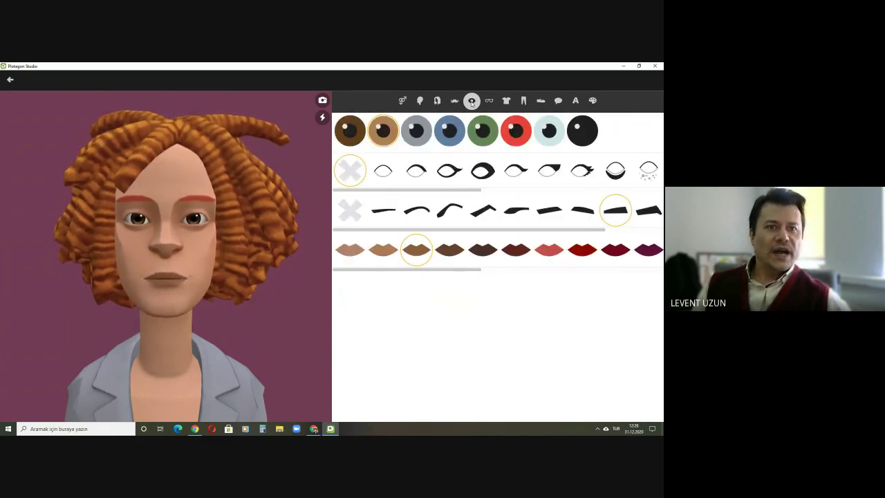
left_click(414, 135)
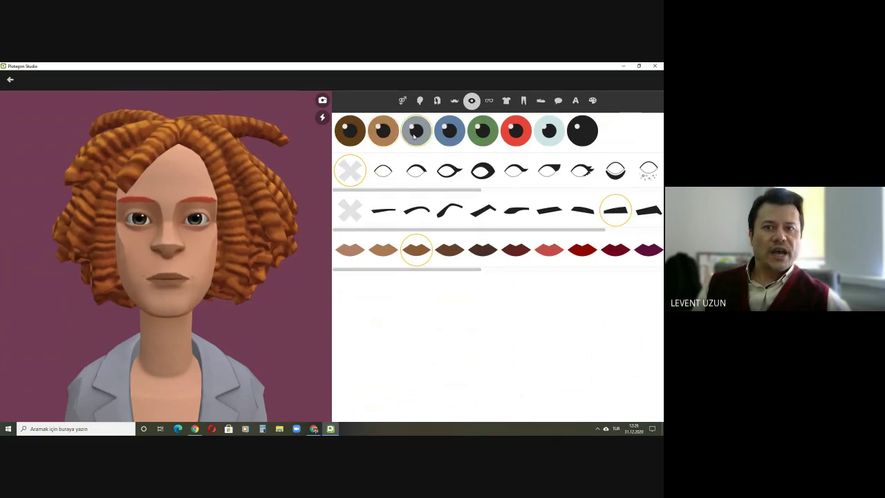
left_click(450, 135)
Step: Admit the person waiting to join the video call, then return to the character editor
left_click(314, 428)
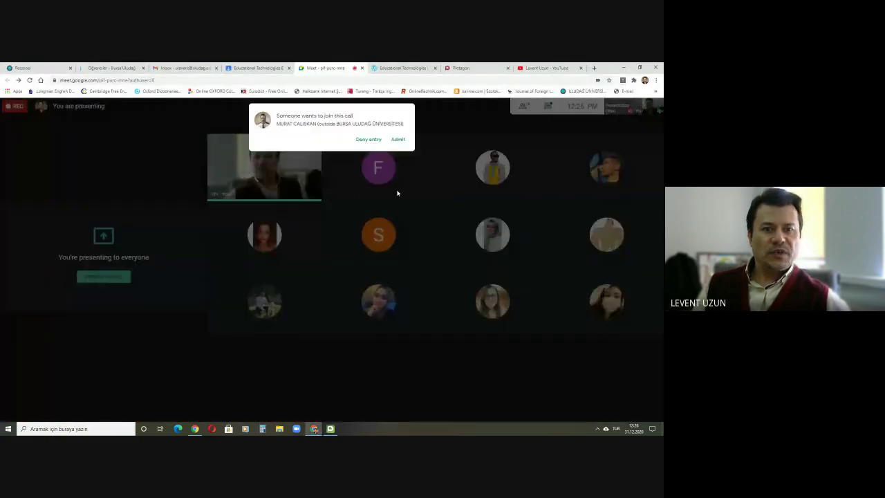
left_click(398, 139)
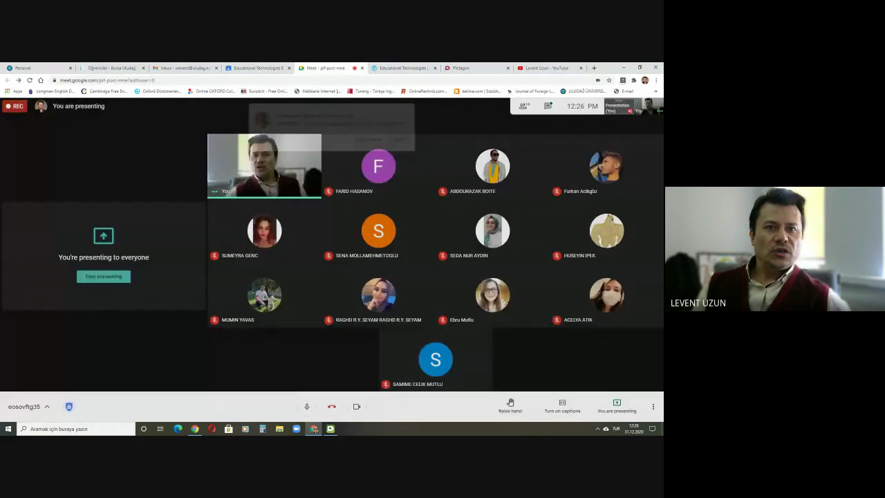
left_click(331, 429)
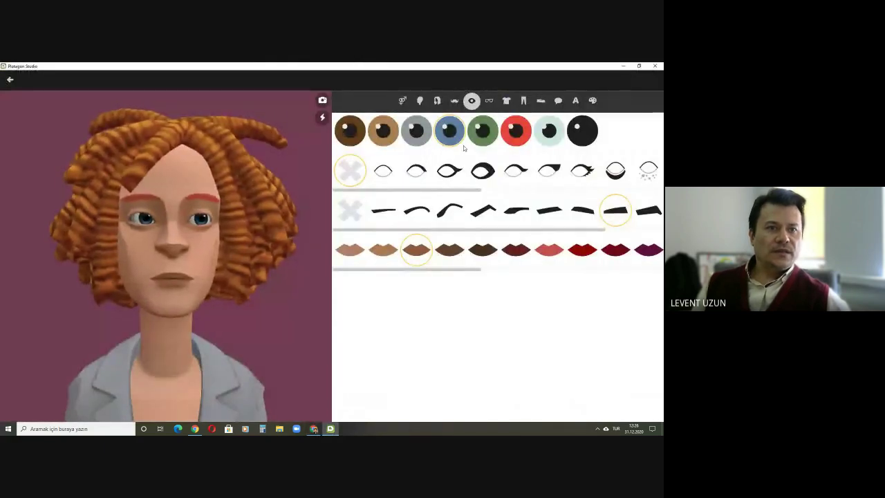
Step: Try green, red and pale blue eyes, then give the eyes winged eyeliner
left_click(483, 133)
left_click(518, 133)
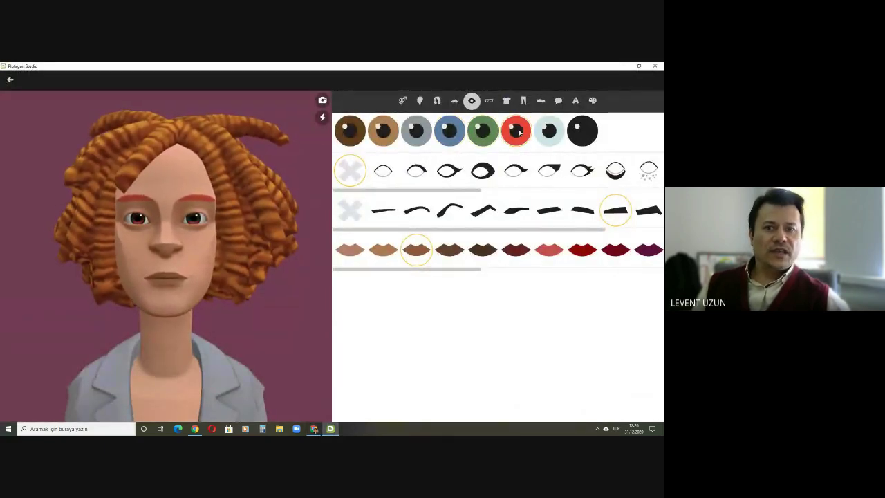
left_click(546, 132)
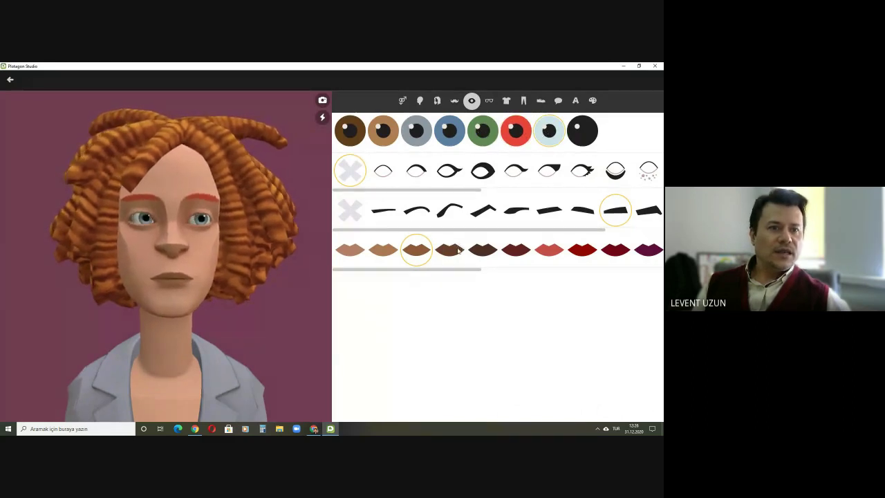
left_click(384, 172)
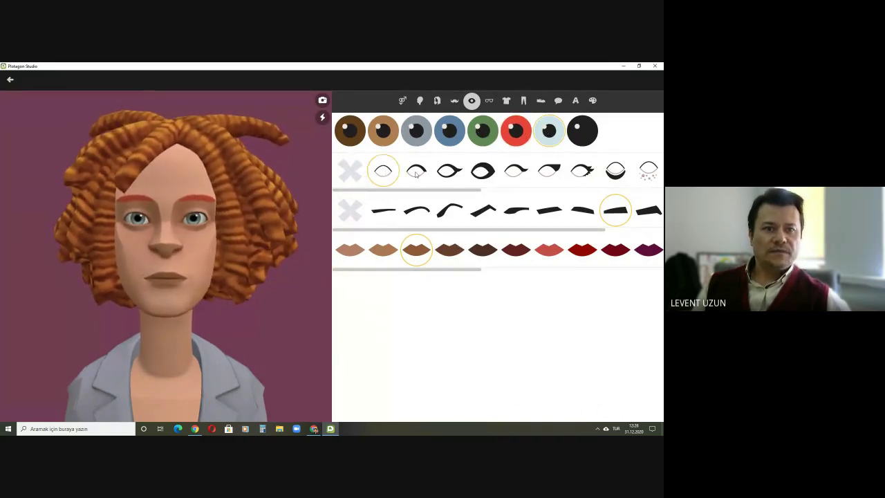
left_click(416, 173)
left_click(447, 175)
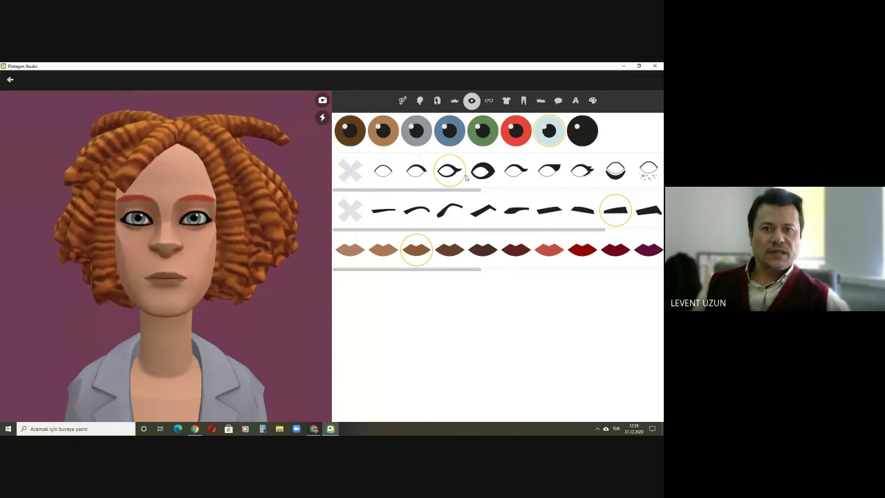
left_click(479, 174)
left_click(517, 174)
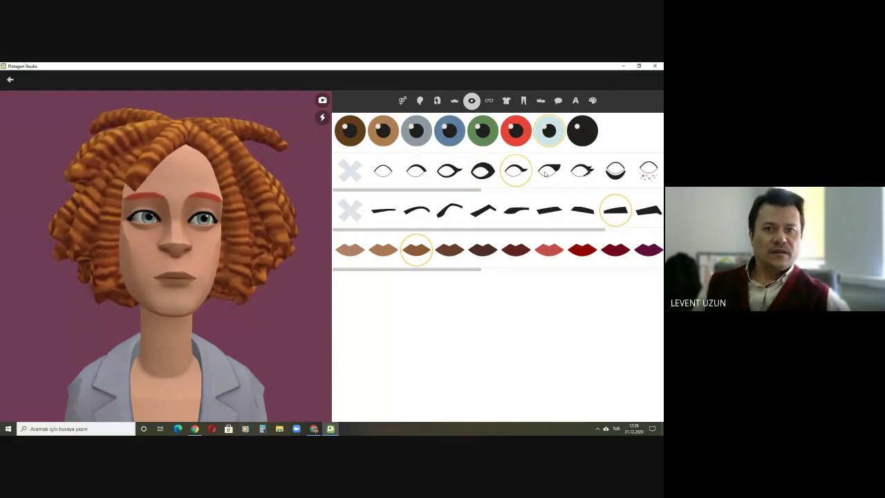
left_click(545, 174)
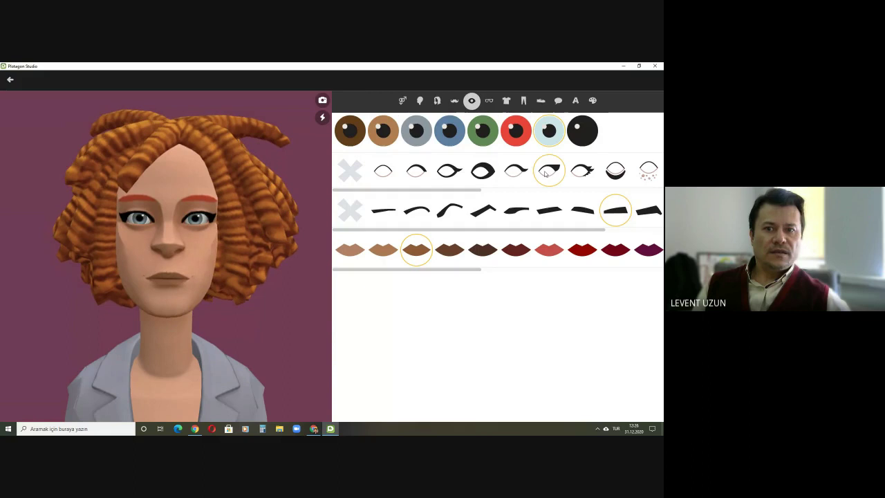
left_click(586, 176)
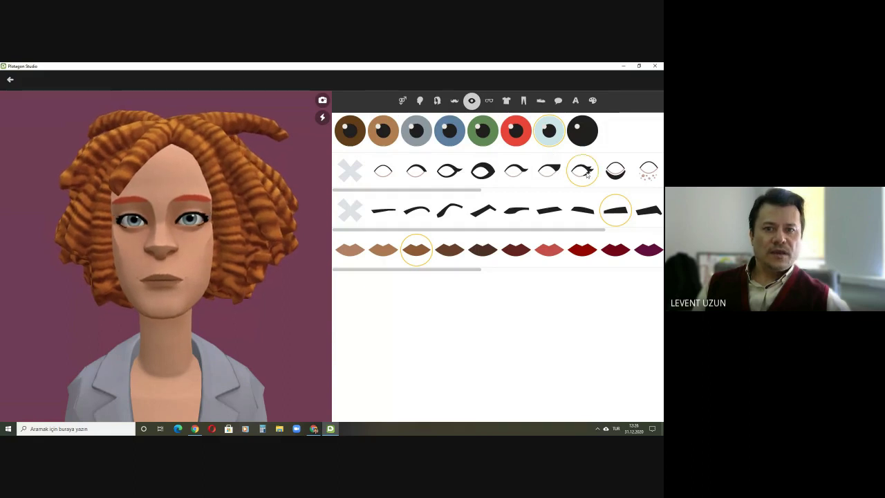
left_click(548, 173)
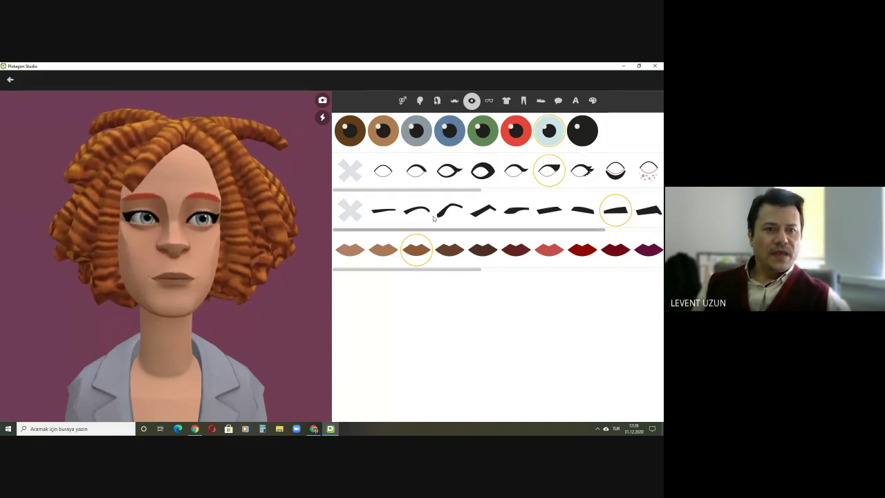
Step: Settle on flat angular eyebrows after comparing shapes, and make the lips dark red
left_click(382, 212)
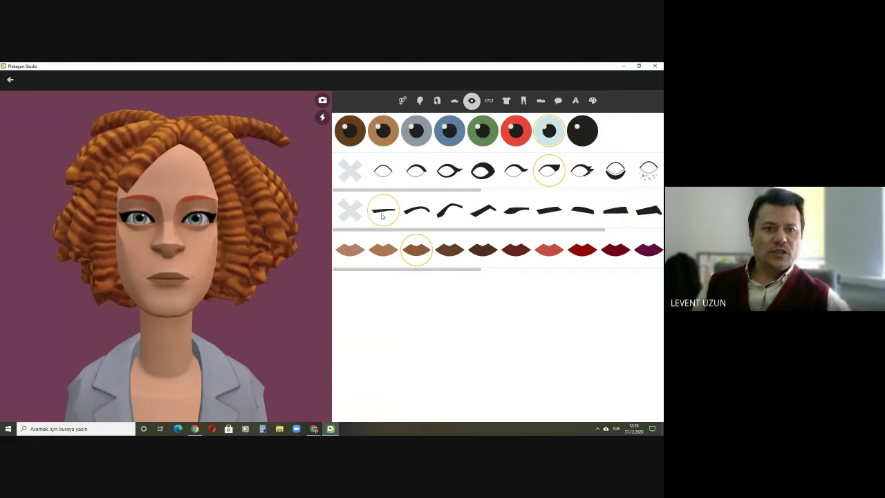
left_click(419, 215)
left_click(446, 212)
left_click(484, 212)
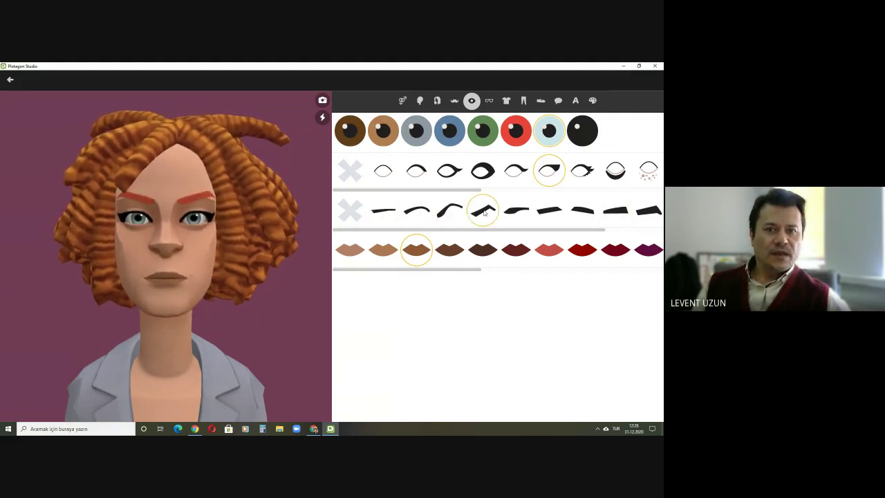
left_click(516, 215)
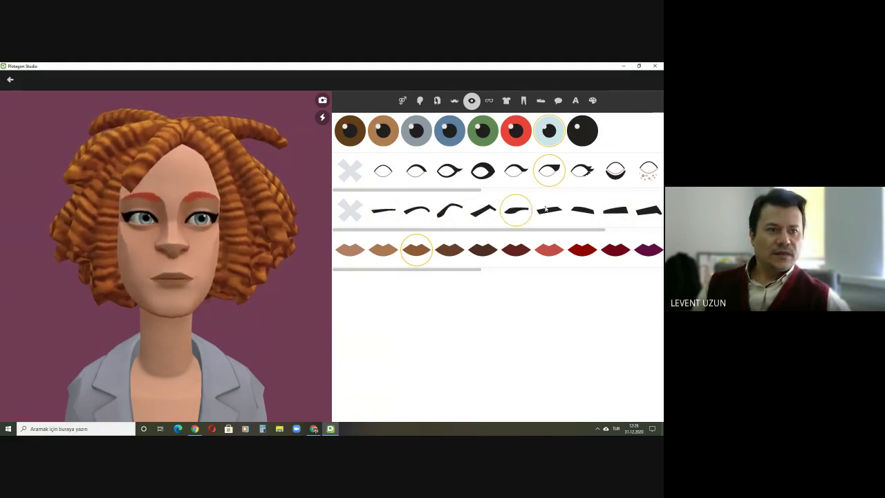
left_click(549, 210)
left_click(593, 210)
left_click(604, 212)
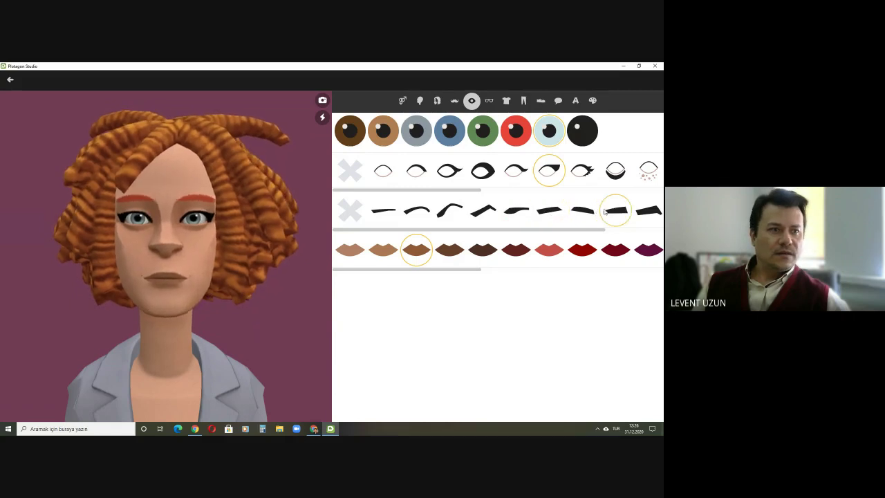
left_click(484, 213)
left_click(446, 211)
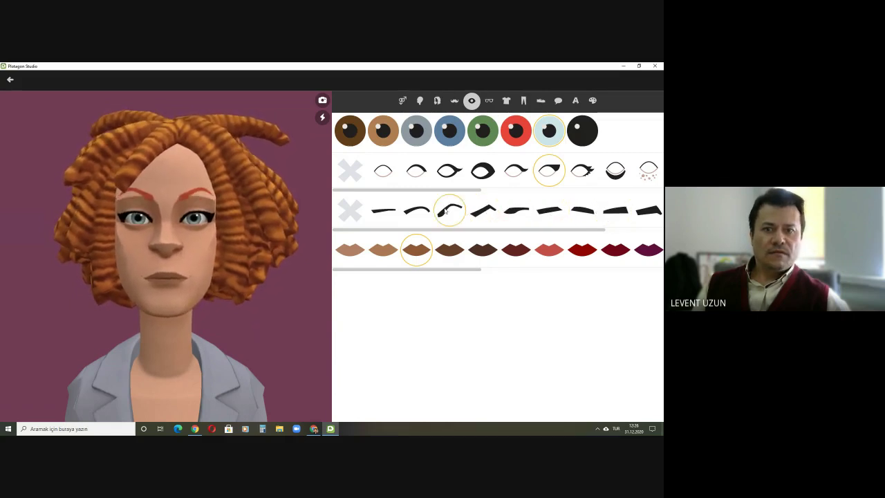
left_click(412, 214)
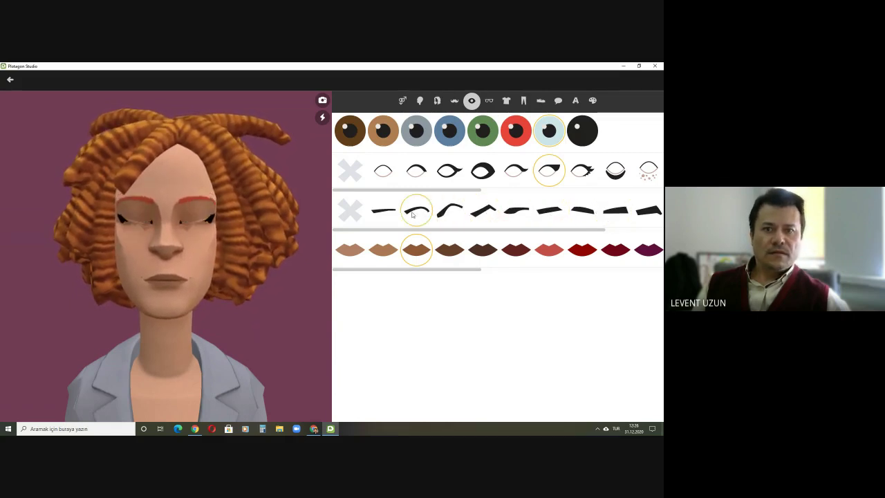
left_click(512, 214)
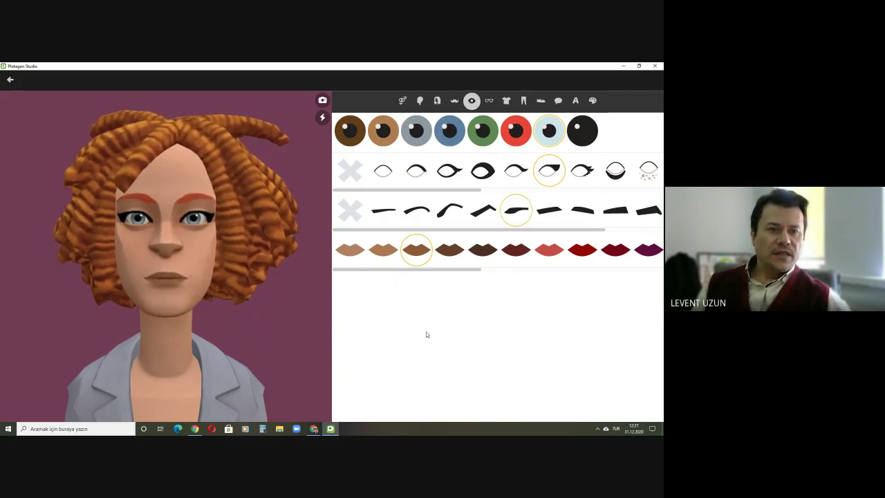
left_click(550, 251)
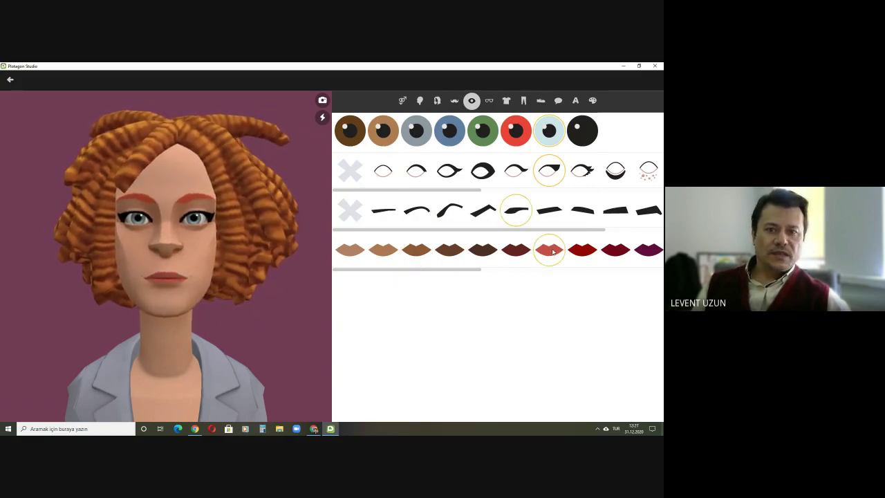
left_click(582, 254)
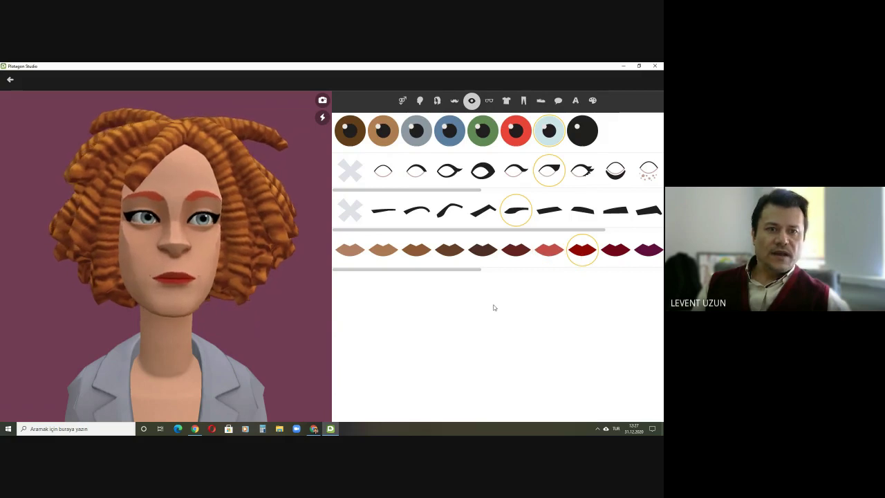
Step: Compare aviator, sunglasses and mask-style glasses, then put round glasses on the character
left_click(489, 101)
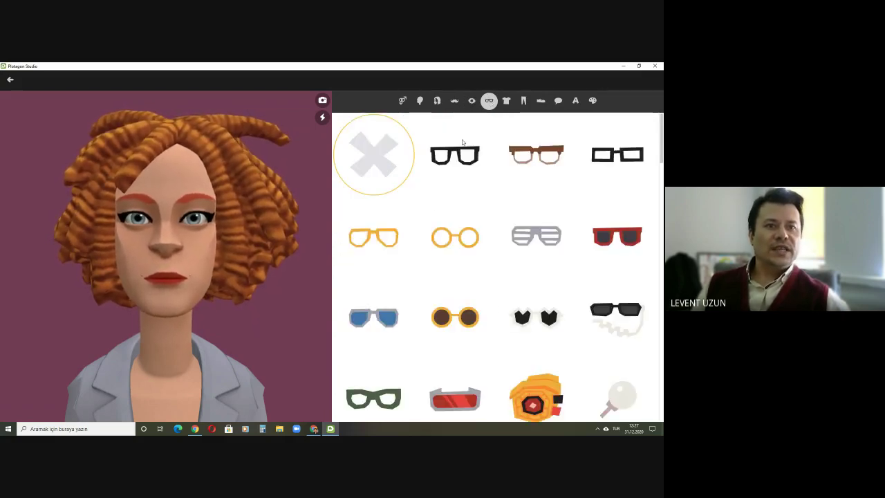
scroll(469, 260, "down", 1)
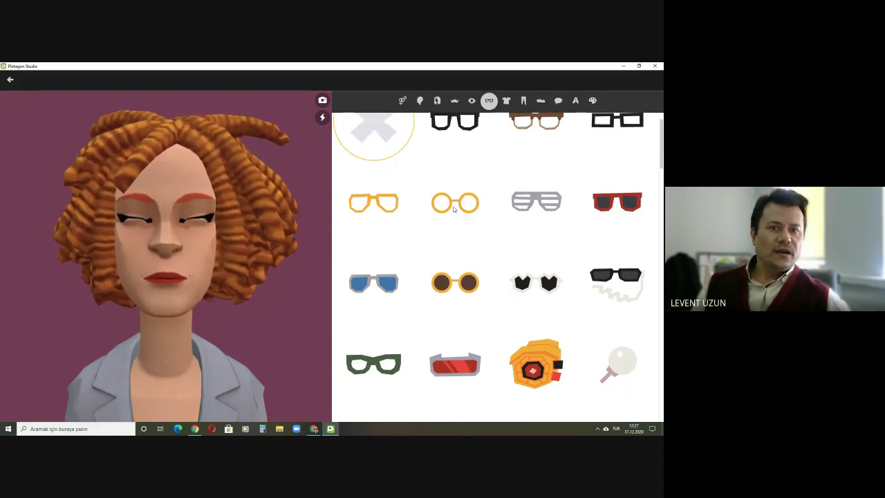
left_click(455, 206)
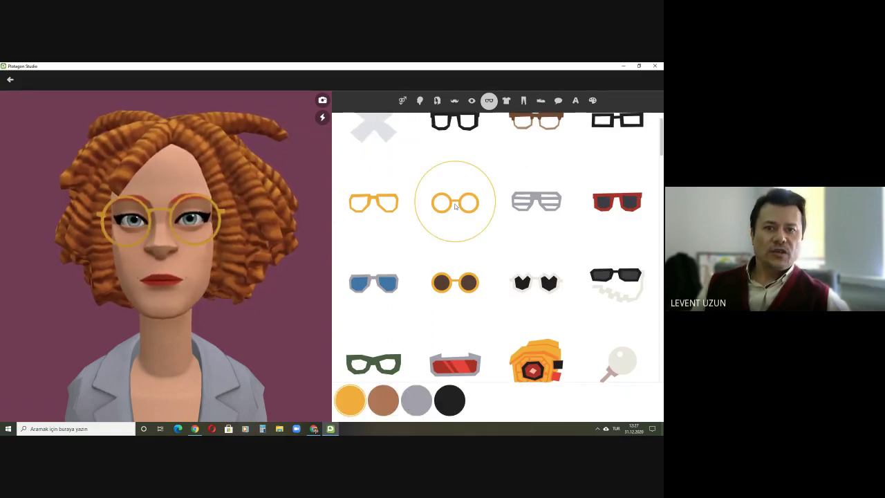
left_click(369, 200)
scroll(548, 245, "down", 1)
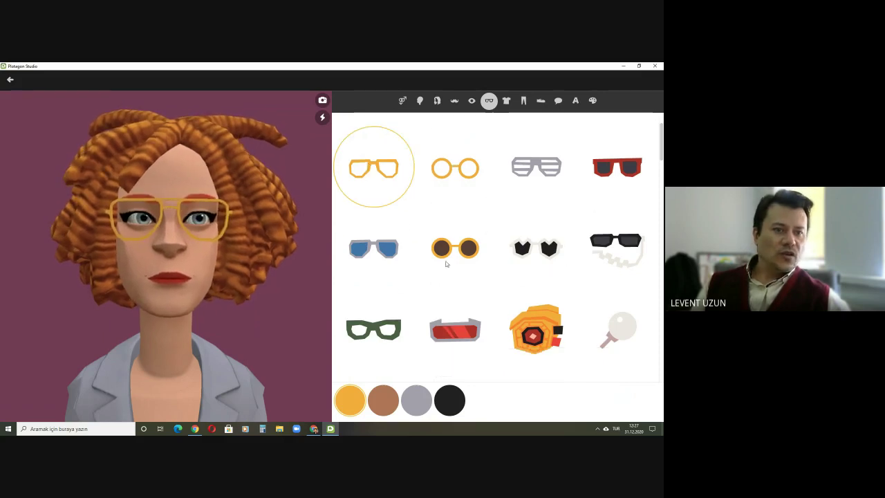
left_click(446, 255)
scroll(445, 255, "down", 6)
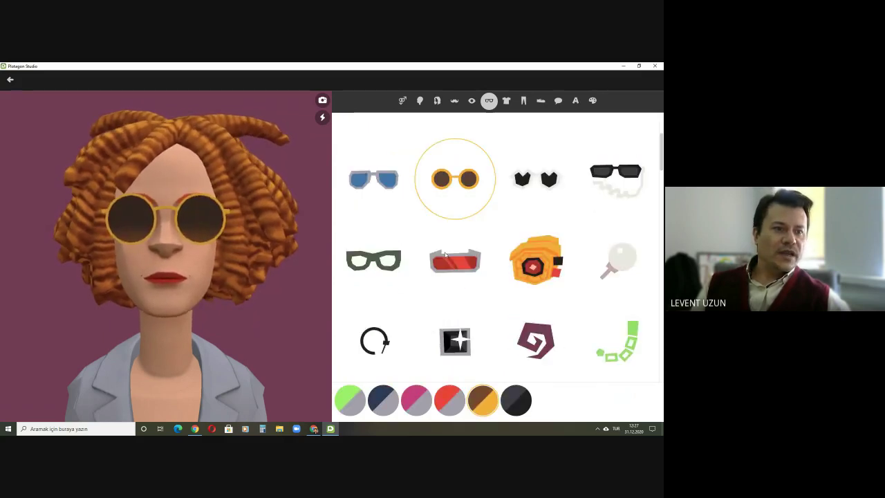
scroll(444, 255, "down", 6)
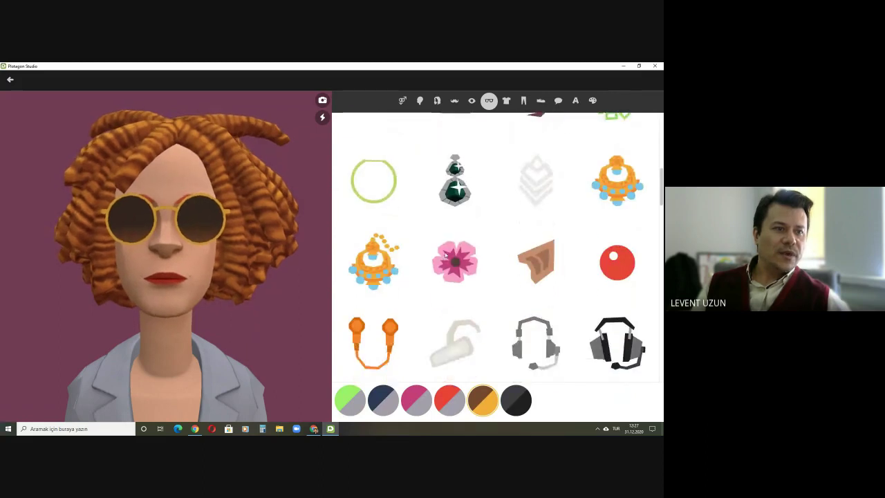
scroll(444, 255, "up", 12)
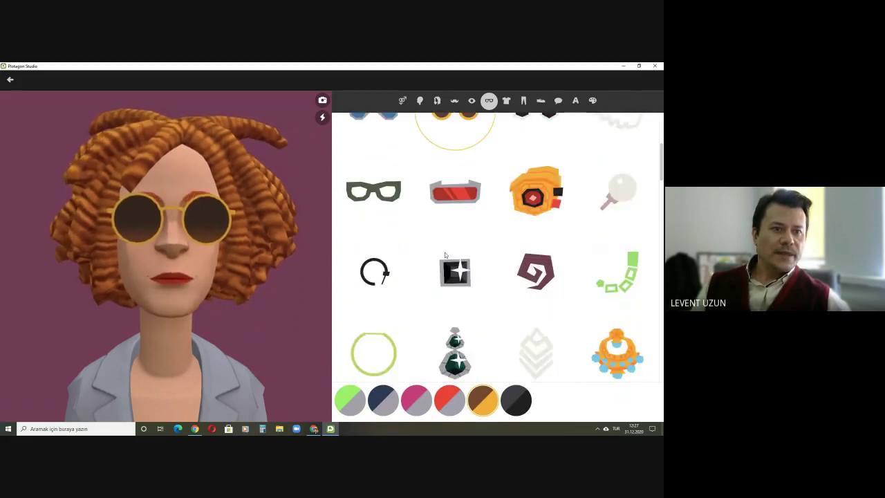
left_click(391, 329)
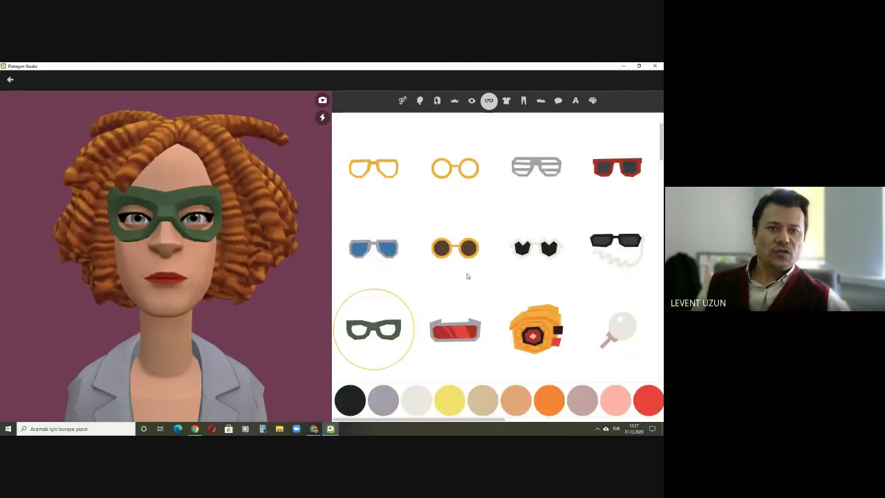
scroll(495, 255, "up", 2)
left_click(540, 159)
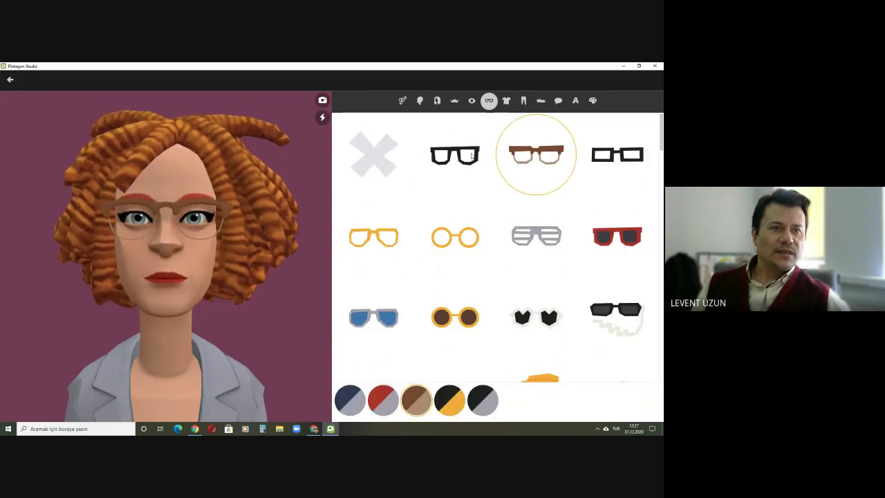
left_click(471, 156)
left_click(460, 239)
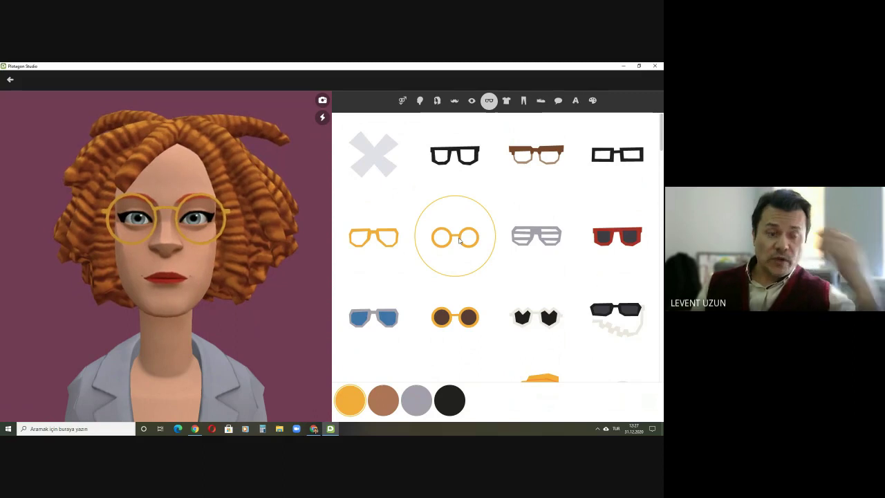
Step: Make the round glasses' frames black after trying brown, grey and gold
left_click(385, 401)
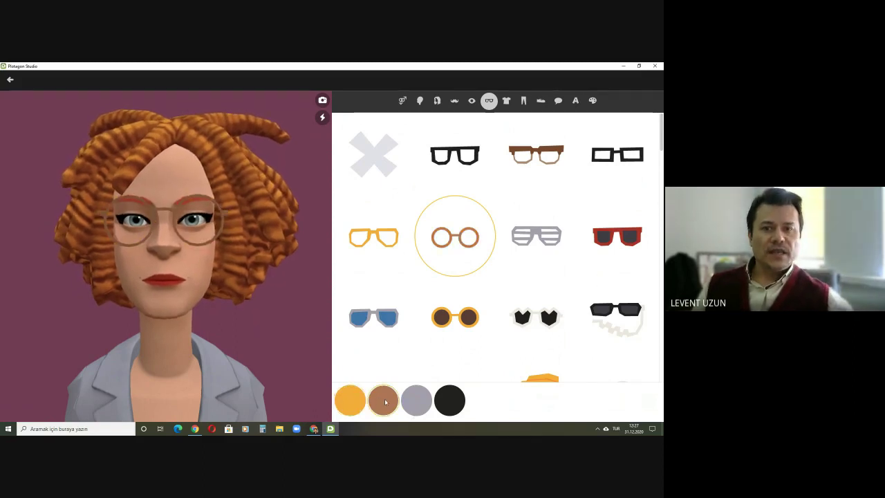
left_click(423, 399)
left_click(449, 400)
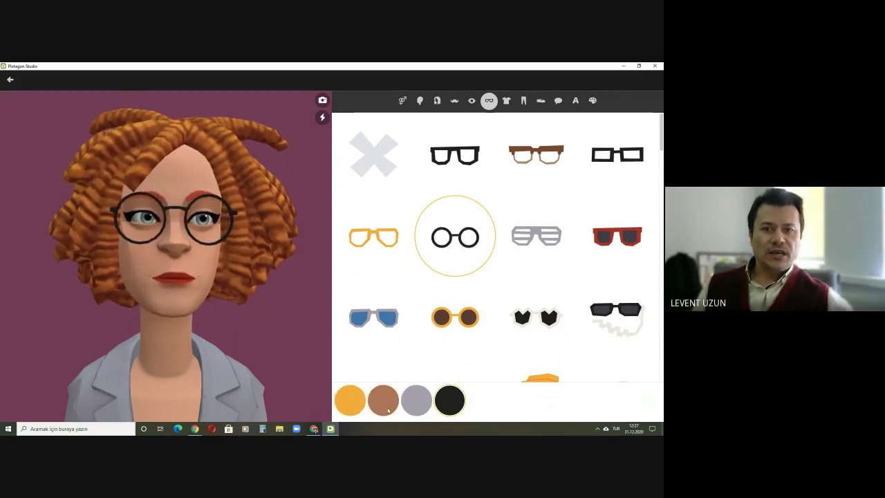
left_click(350, 400)
left_click(443, 404)
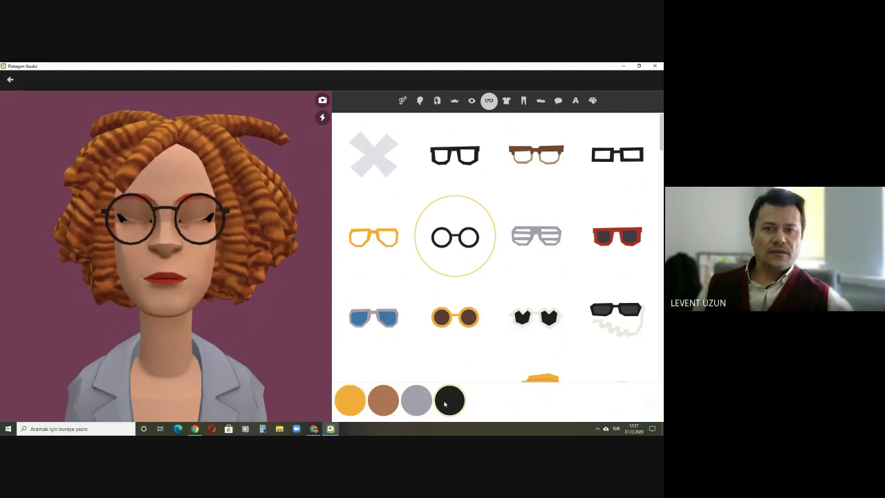
scroll(653, 243, "down", 5)
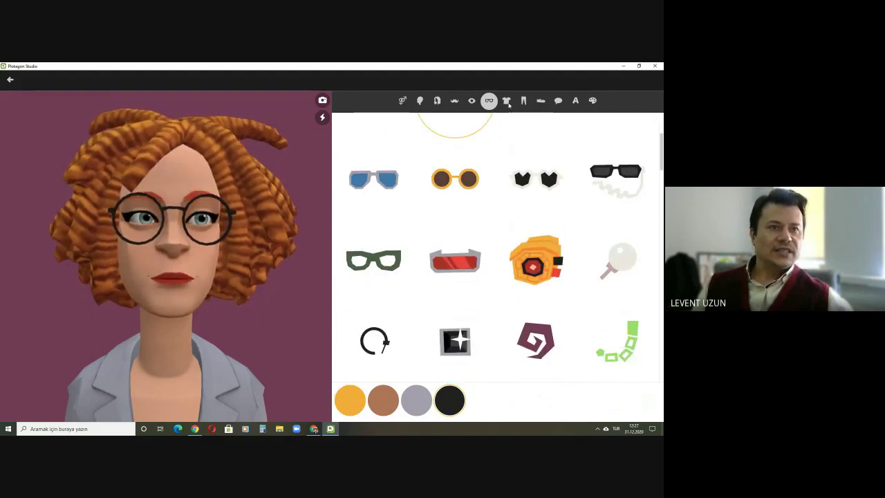
Step: Browse the clothing tops without changing the character's outfit
left_click(506, 100)
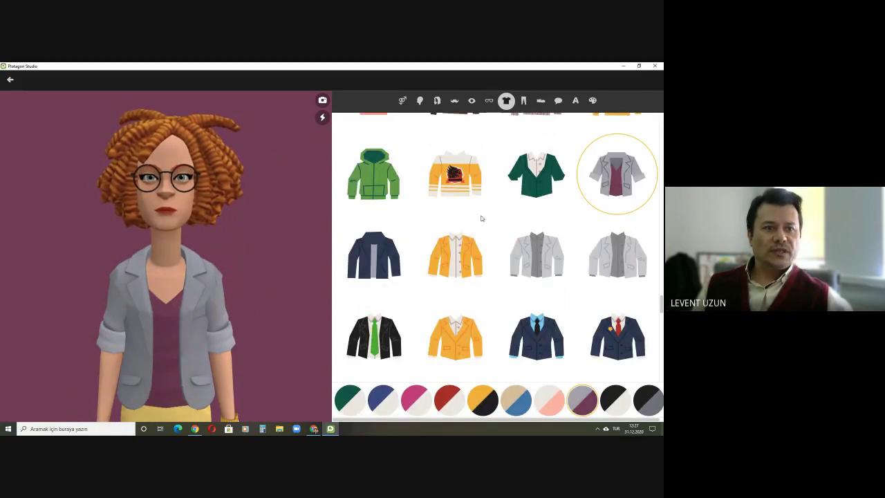
scroll(492, 242, "down", 10)
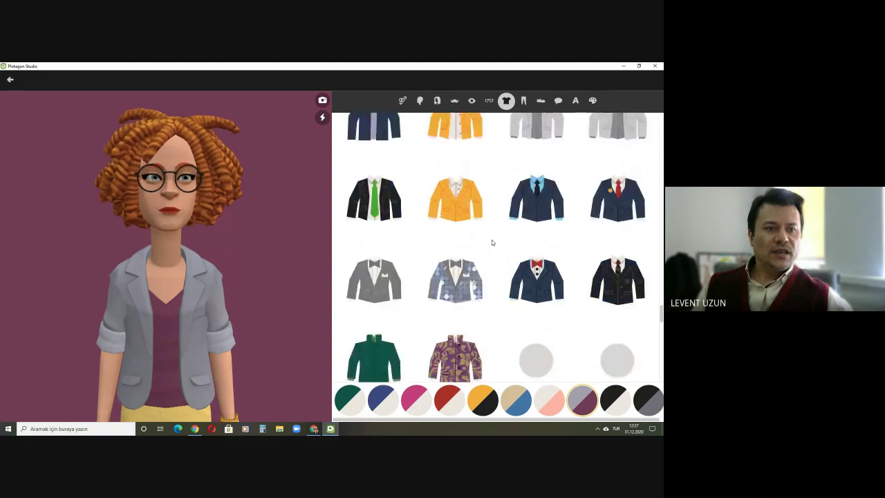
scroll(492, 242, "down", 10)
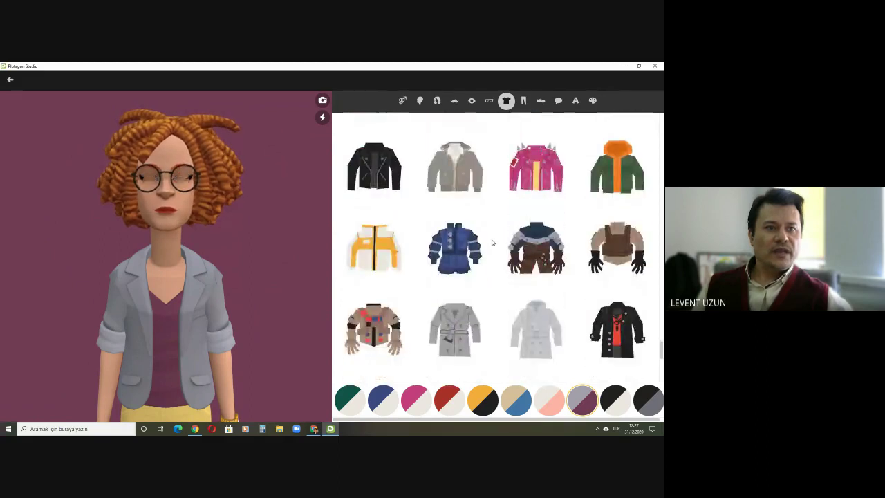
scroll(492, 241, "down", 1)
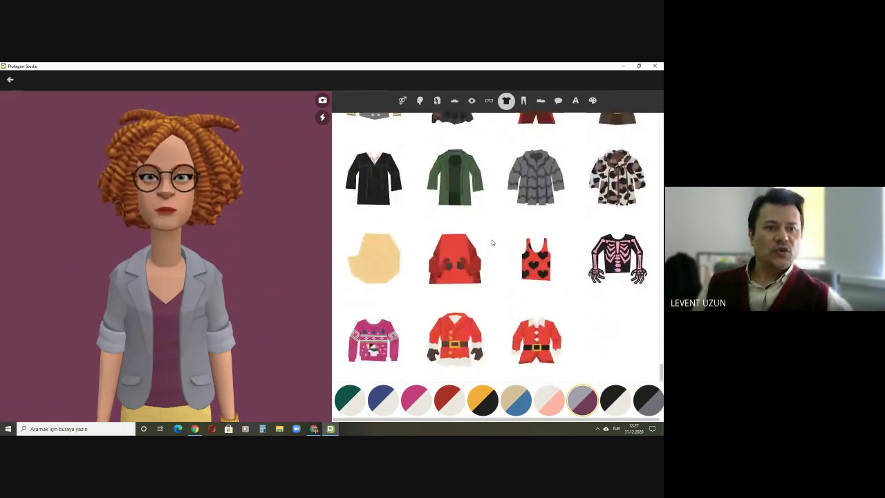
scroll(491, 241, "up", 10)
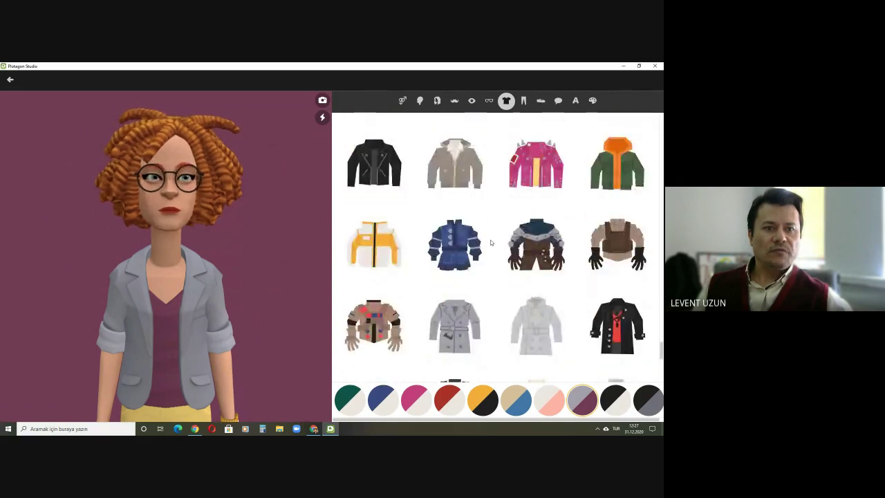
scroll(490, 242, "up", 4)
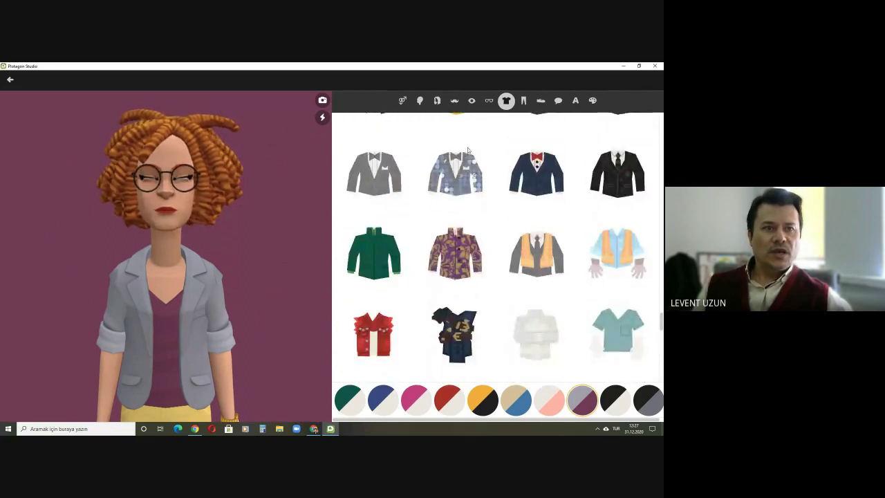
Step: Dress the character in the red skirt over black leggings, after trying red laced pants
left_click(522, 101)
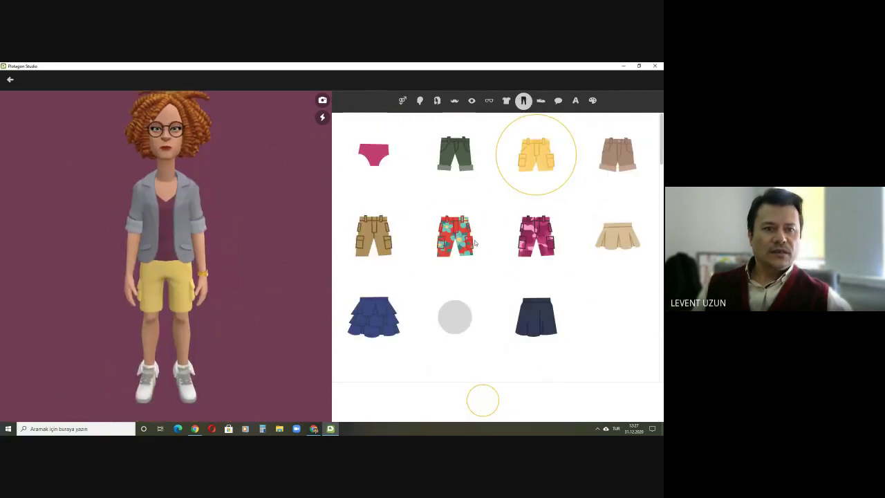
scroll(470, 243, "down", 1)
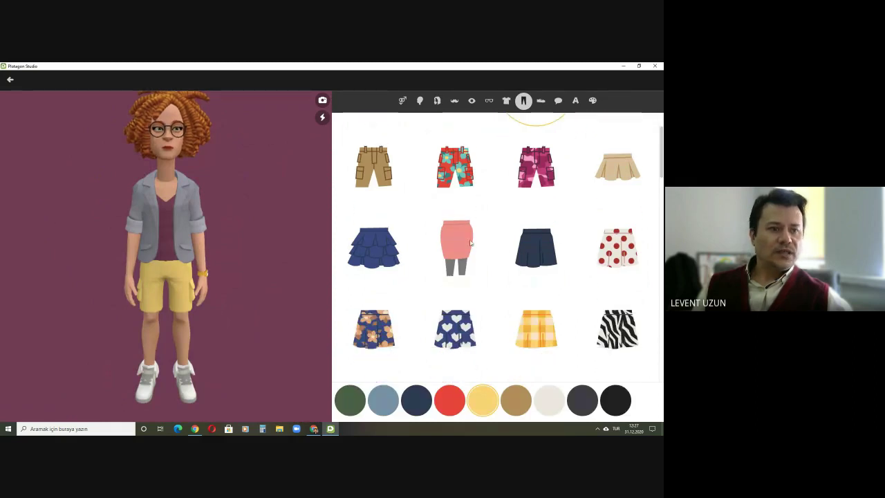
scroll(470, 243, "down", 4)
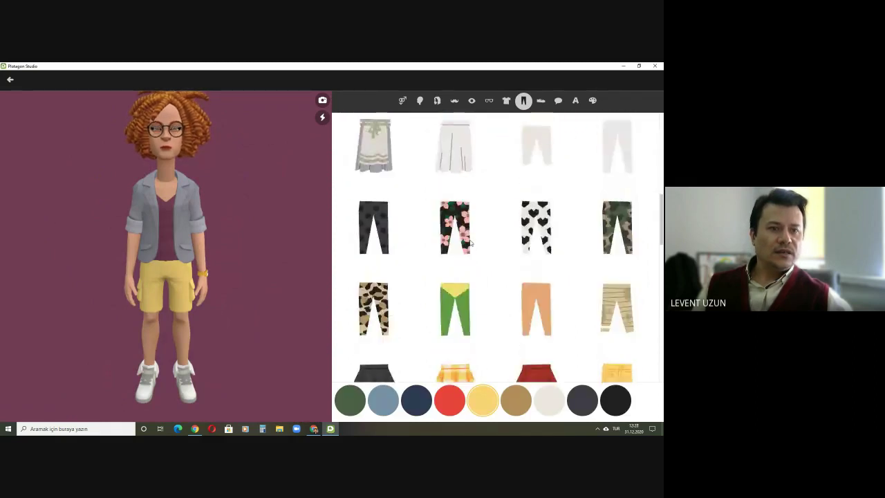
scroll(470, 242, "down", 3)
left_click(541, 182)
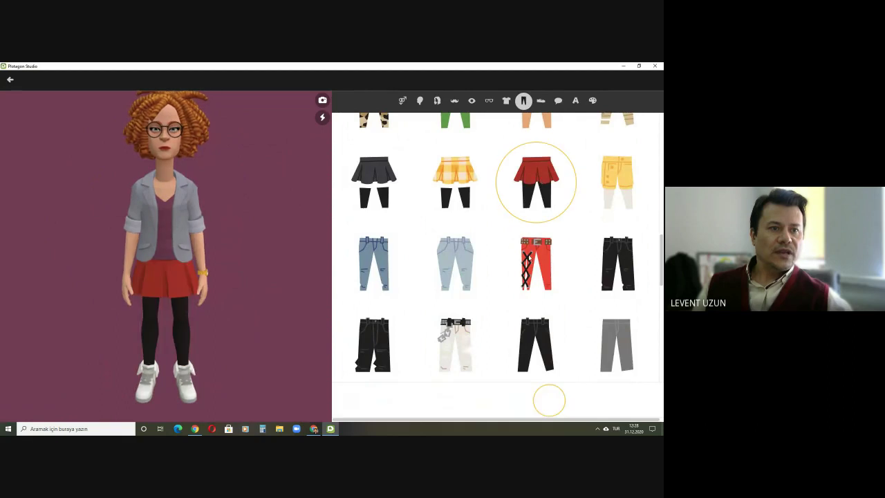
left_click(530, 260)
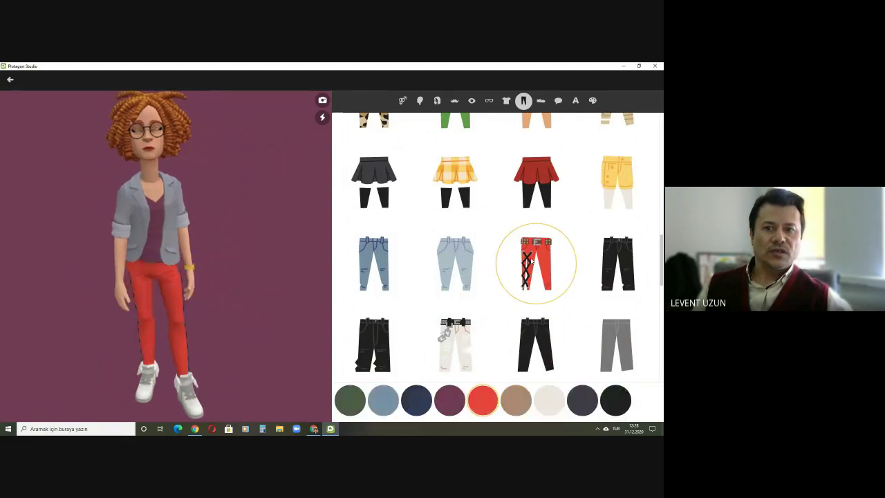
left_click(536, 182)
scroll(508, 235, "down", 2)
scroll(461, 265, "down", 6)
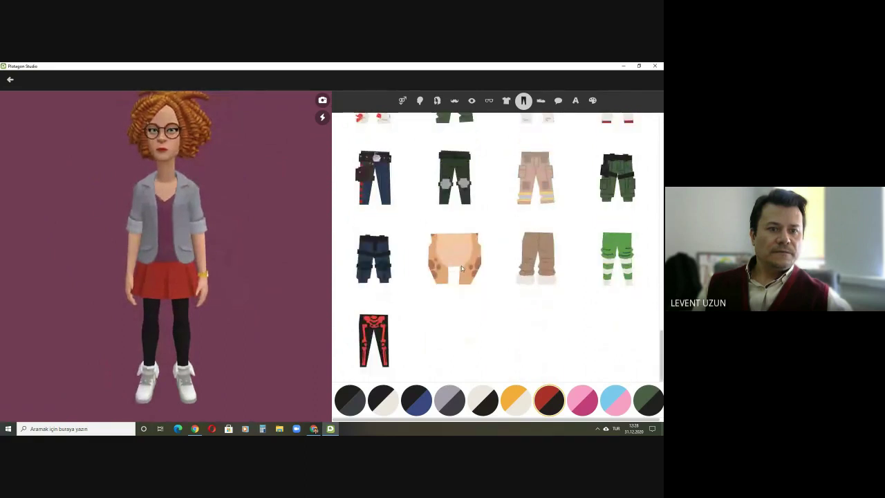
scroll(461, 265, "up", 7)
left_click(540, 101)
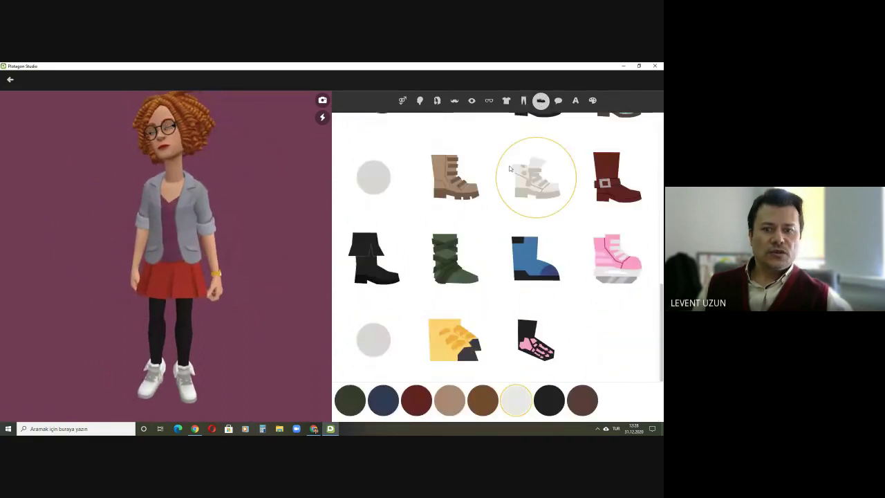
Step: Swap the green boots for tall black boots and show the voice options
left_click(456, 266)
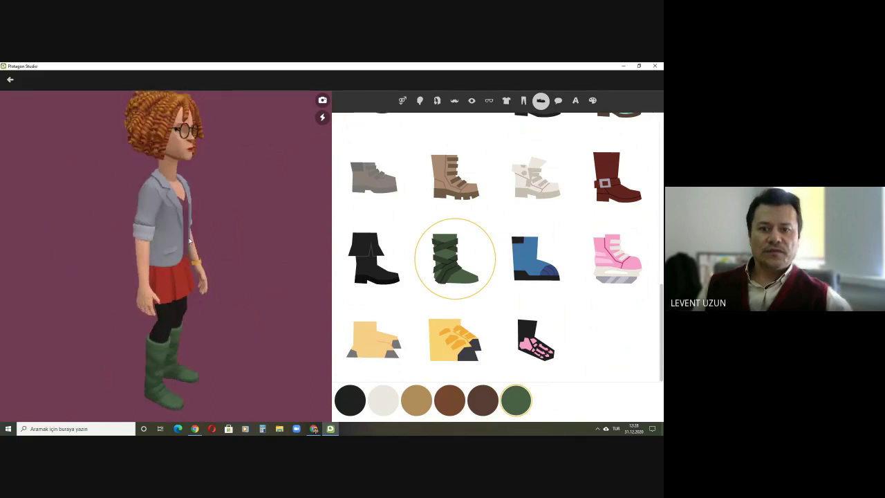
left_click(385, 270)
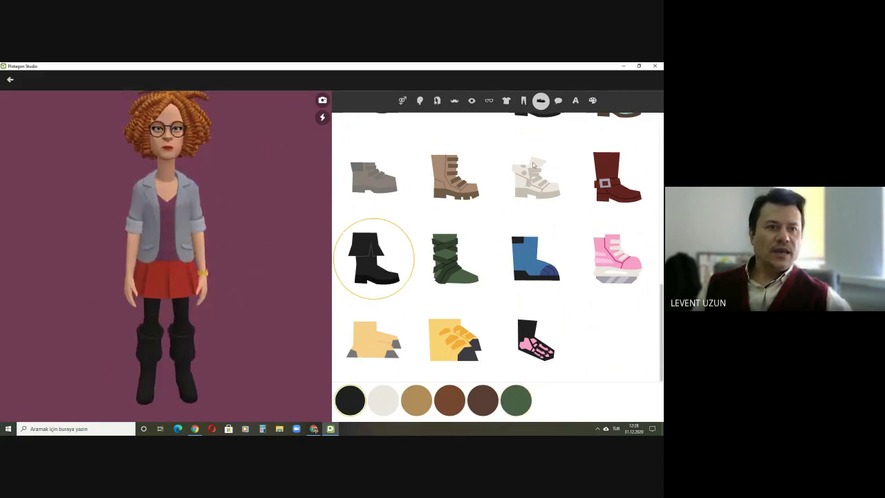
left_click(558, 100)
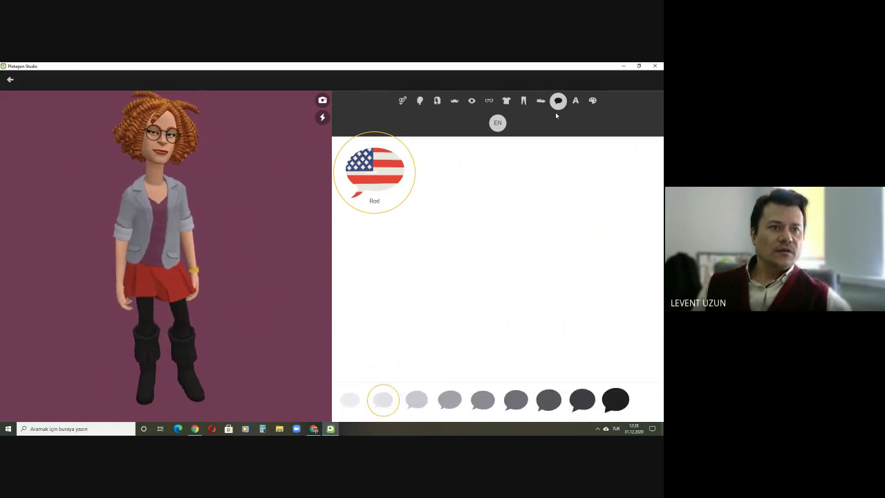
Step: Replace the default character name with 'Jane' and confirm it
left_click(575, 100)
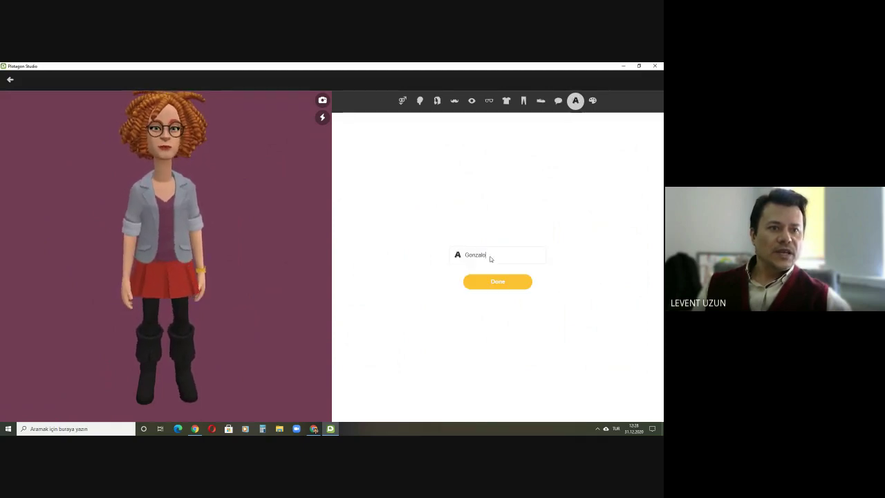
key("BackSpace")
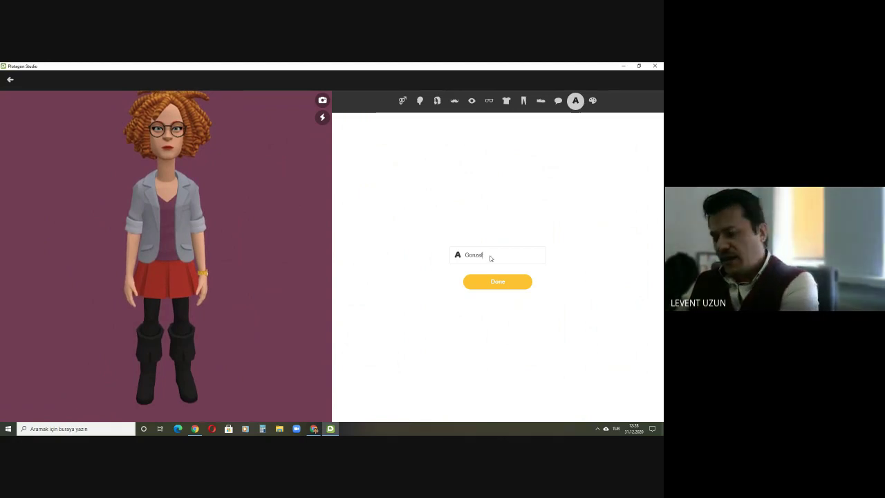
key("BackSpace")
key("BackSpace")
key("BackSpace")
key("BackSpace")
key("BackSpace")
key("BackSpace")
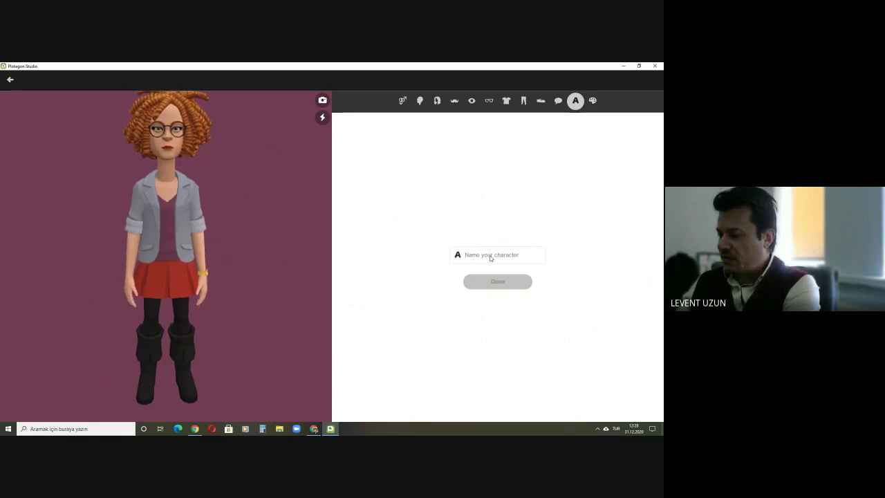
type("Jane")
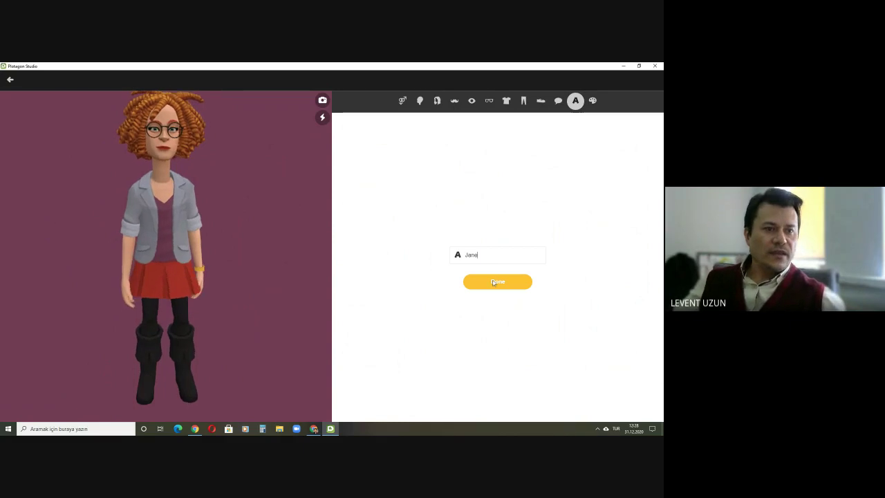
key("Return")
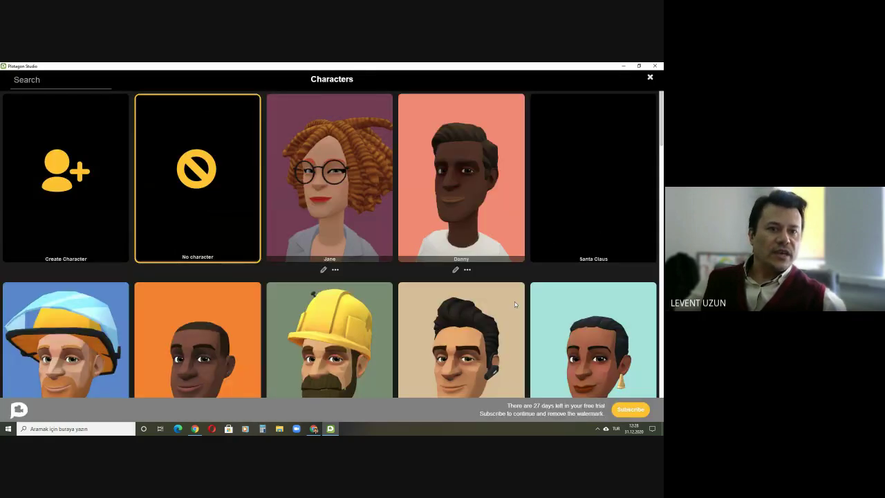
Step: Select Jane and browse down through the Characters gallery
left_click(314, 210)
scroll(314, 210, "down", 2)
scroll(314, 210, "up", 2)
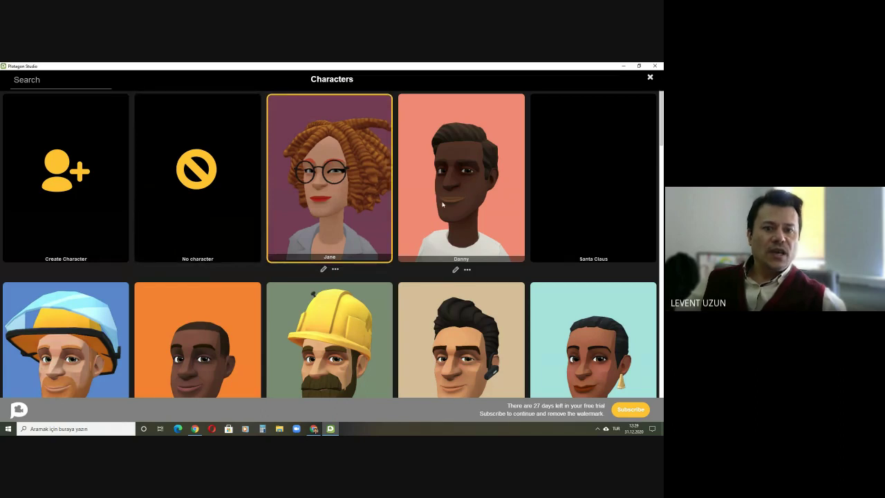
scroll(442, 204, "down", 2)
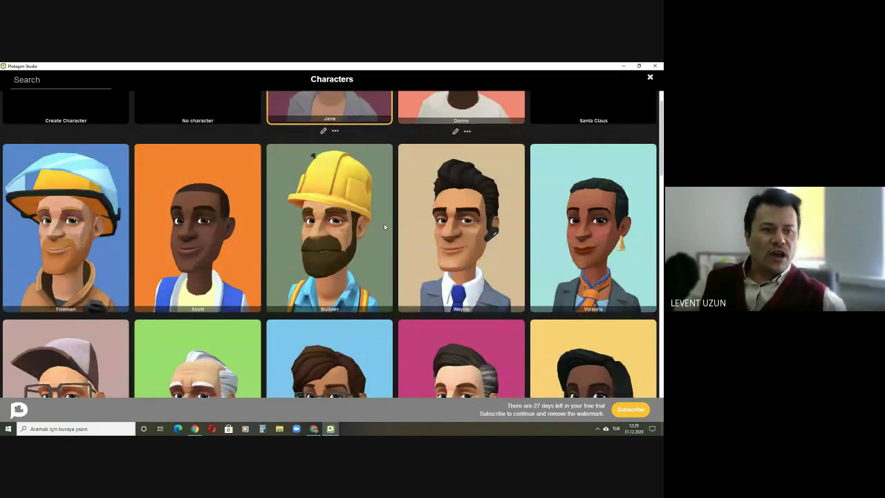
scroll(384, 226, "down", 2)
scroll(384, 226, "down", 5)
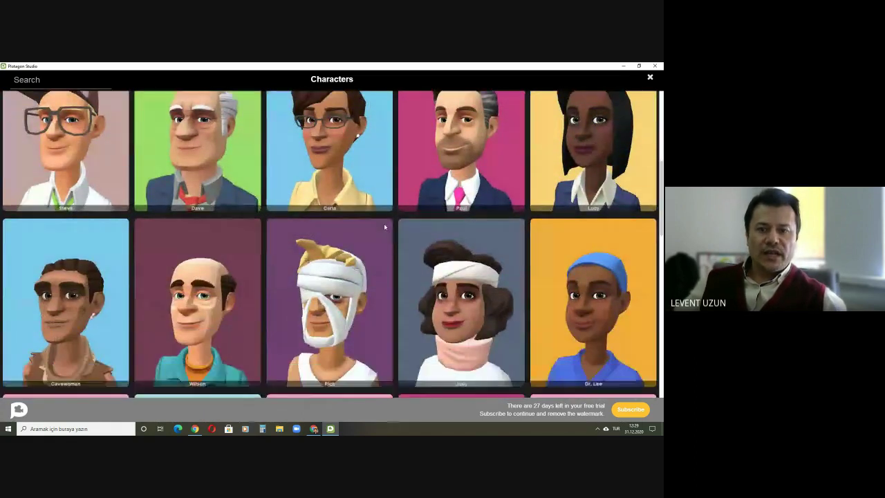
scroll(384, 225, "down", 5)
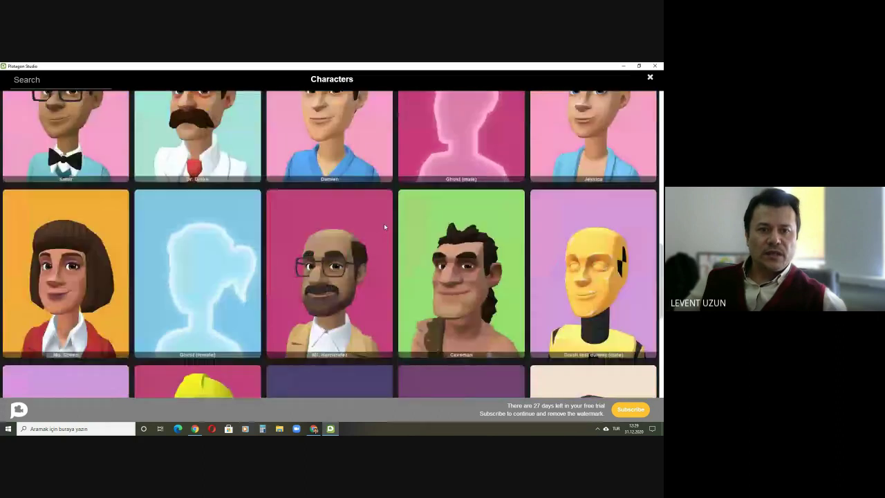
scroll(384, 226, "down", 4)
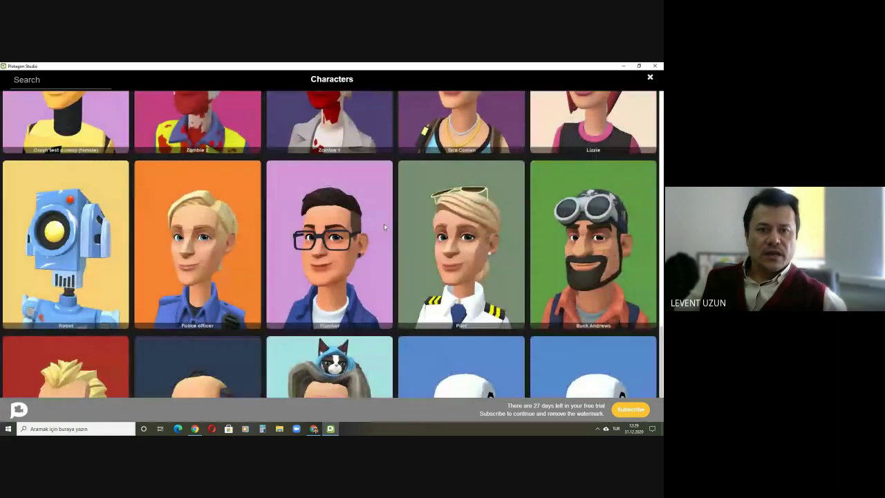
Step: Scroll back up, close the gallery to the office scene, and switch to Google Meet
scroll(385, 226, "up", 10)
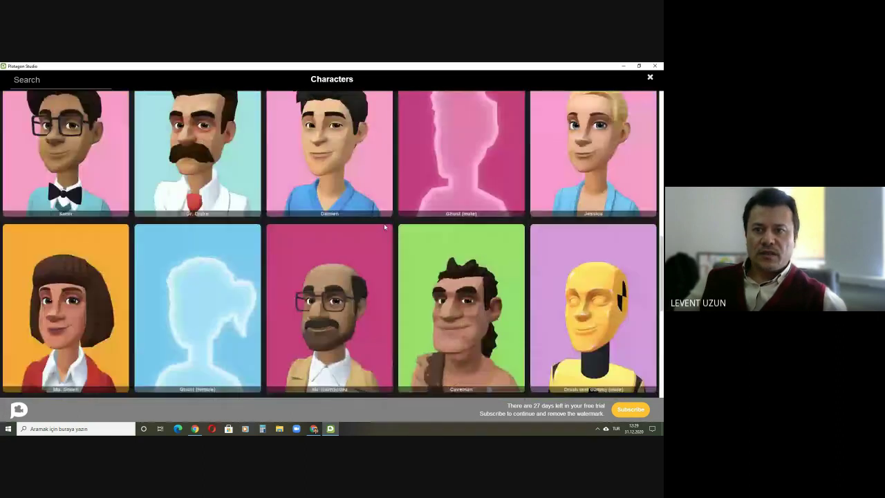
scroll(384, 226, "up", 4)
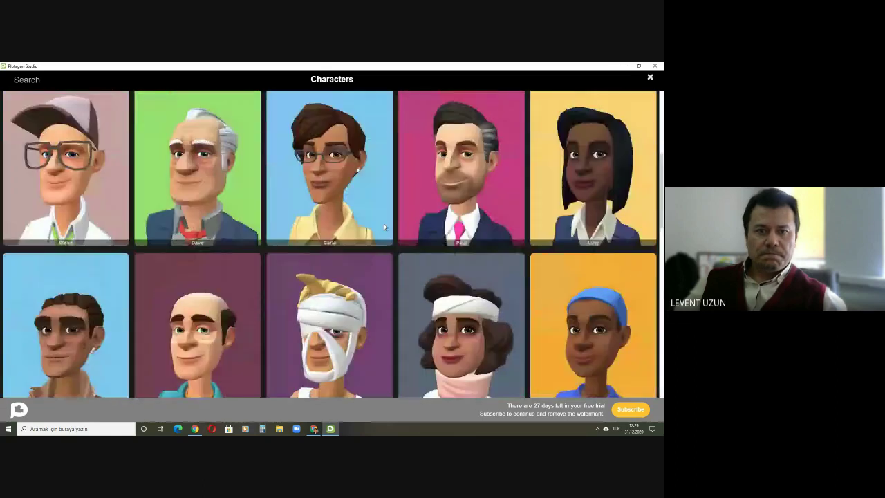
scroll(384, 226, "up", 2)
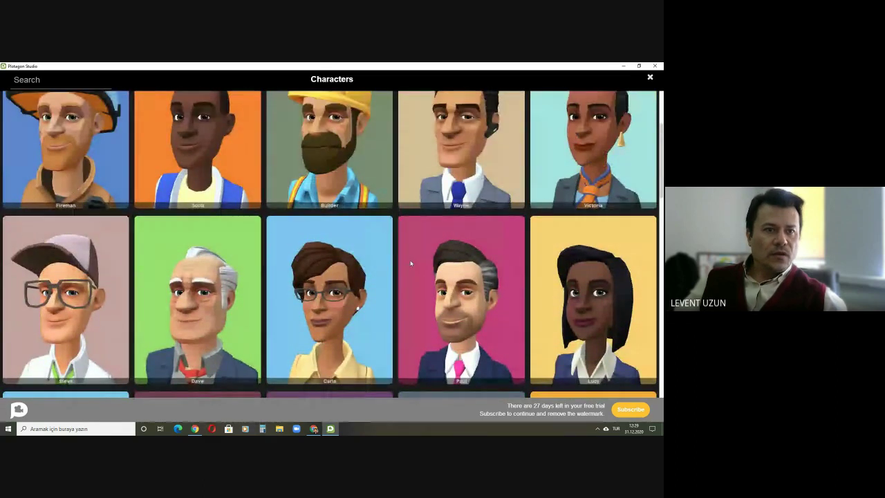
scroll(460, 312, "up", 1)
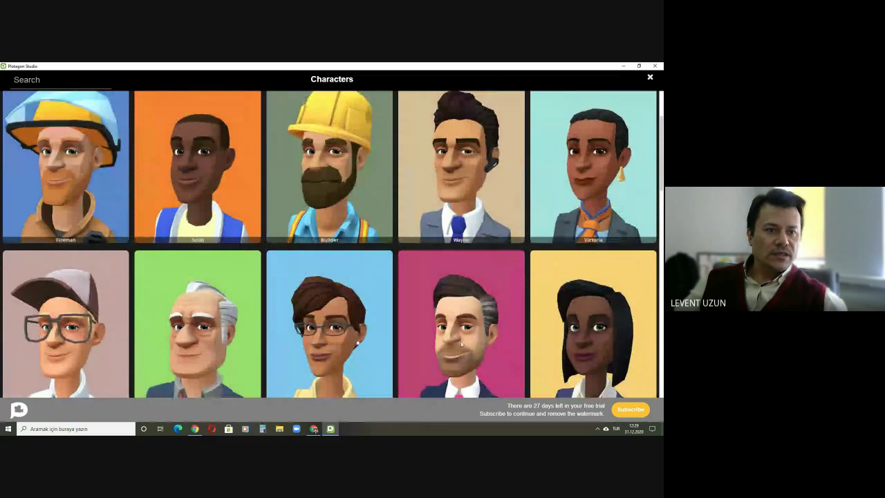
left_click(461, 344)
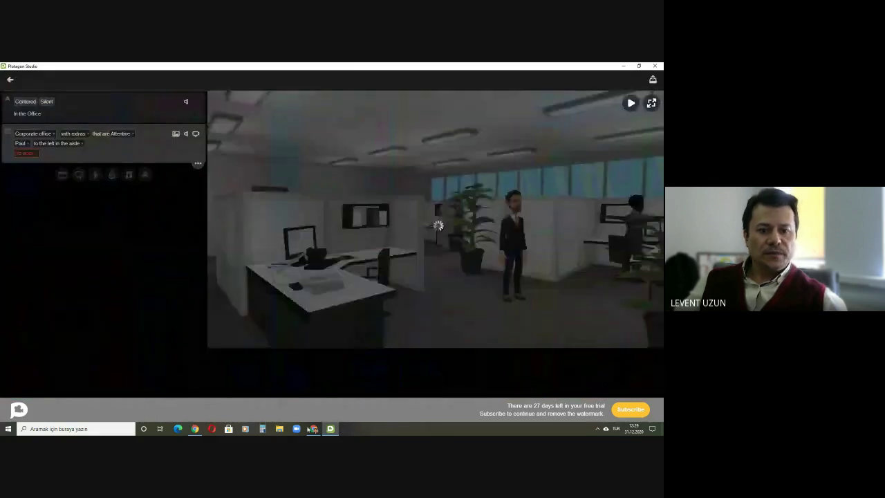
key("alt+Tab")
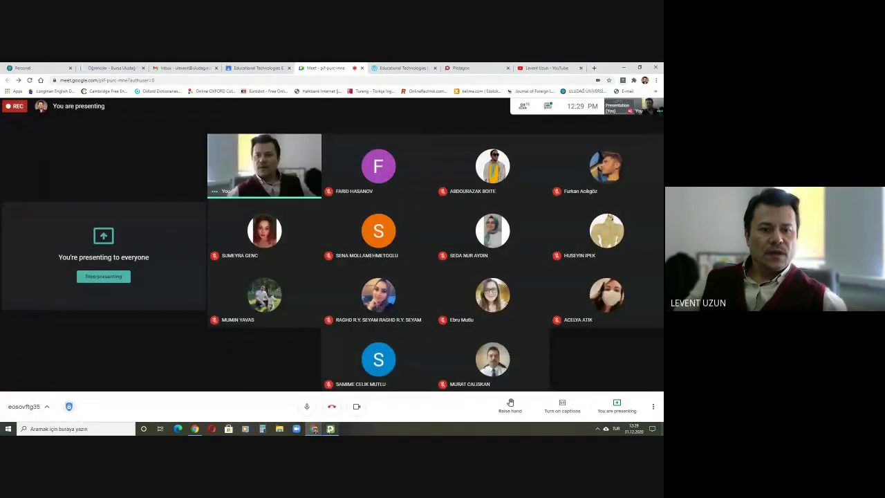
Step: Clear the dimmed Google Meet call view to show the full participant grid
left_click(331, 428)
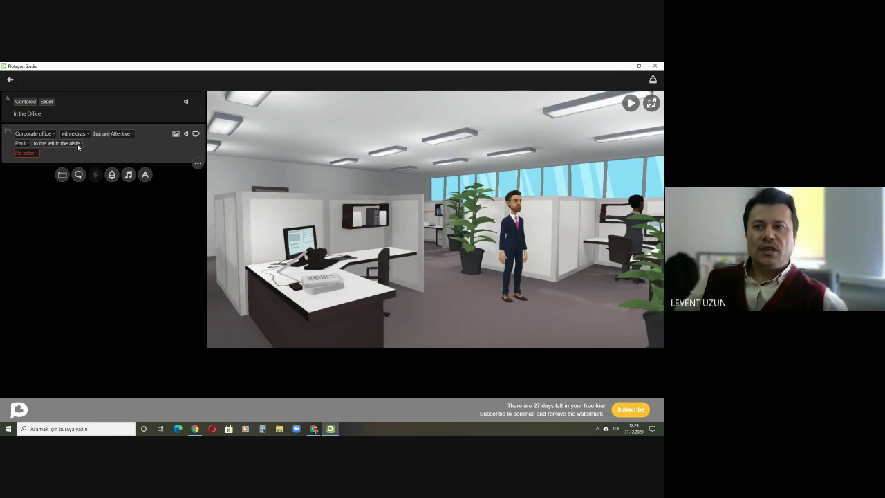
Step: Try Paul in the aisle, left aisle and middle positions, finally seating him at the Desk
left_click(33, 144)
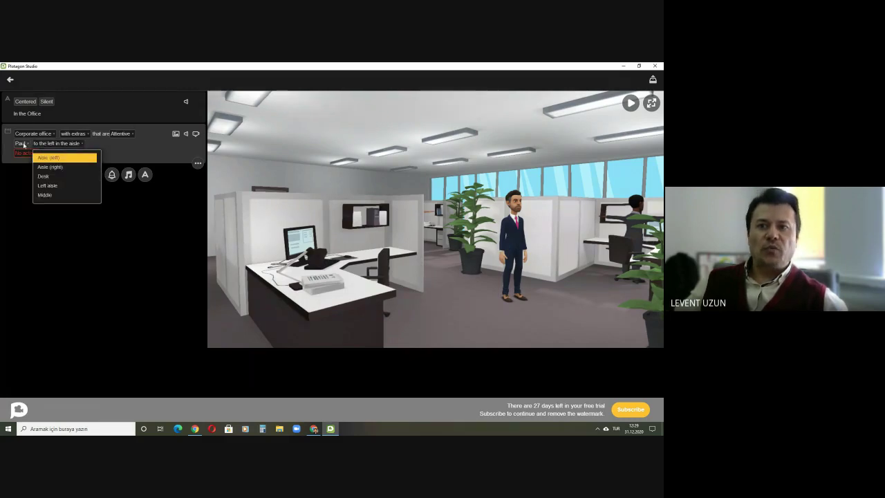
left_click(52, 168)
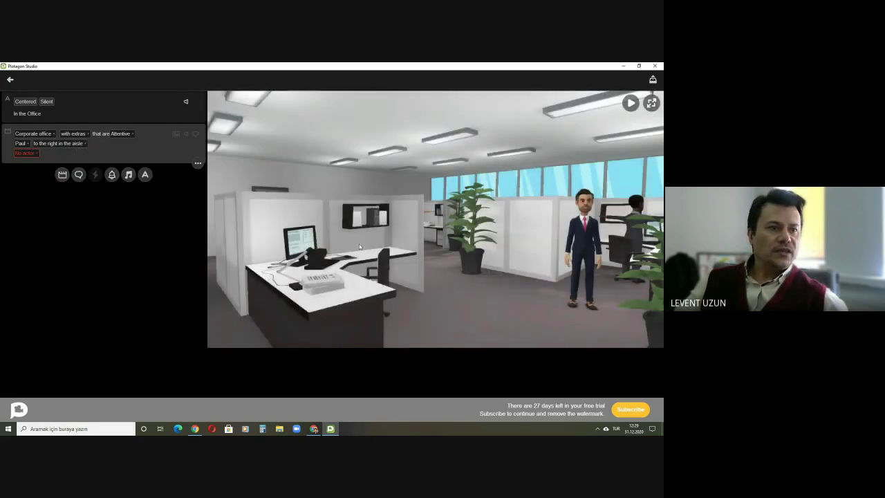
left_click(83, 143)
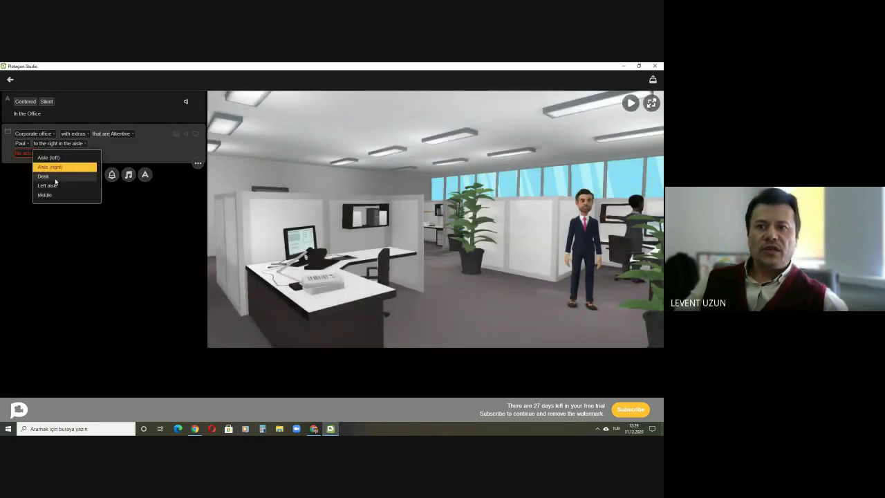
left_click(55, 179)
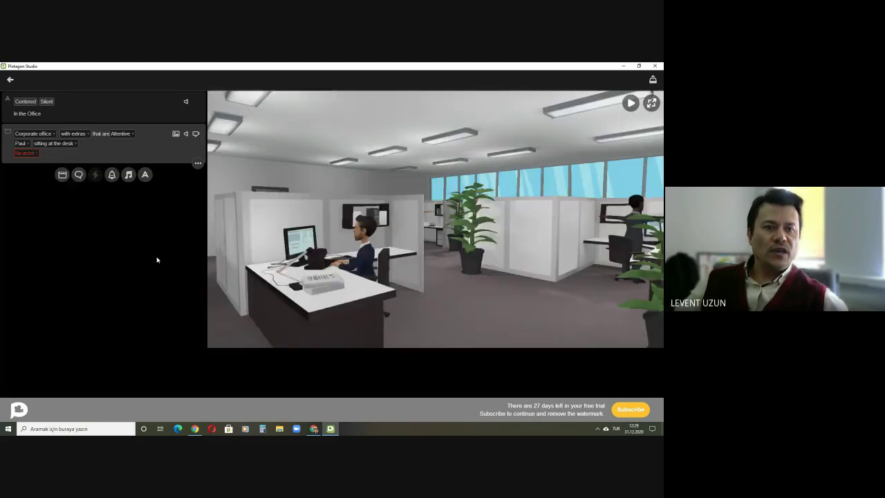
left_click(71, 144)
left_click(61, 188)
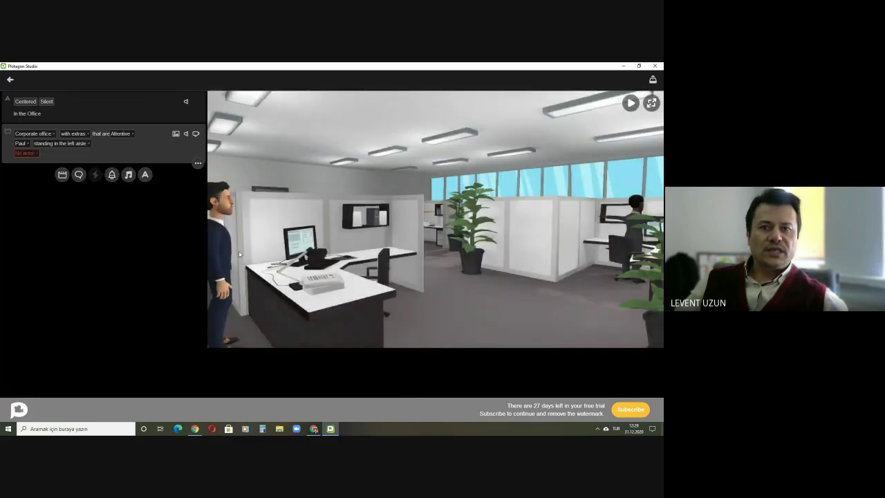
left_click(76, 145)
left_click(55, 196)
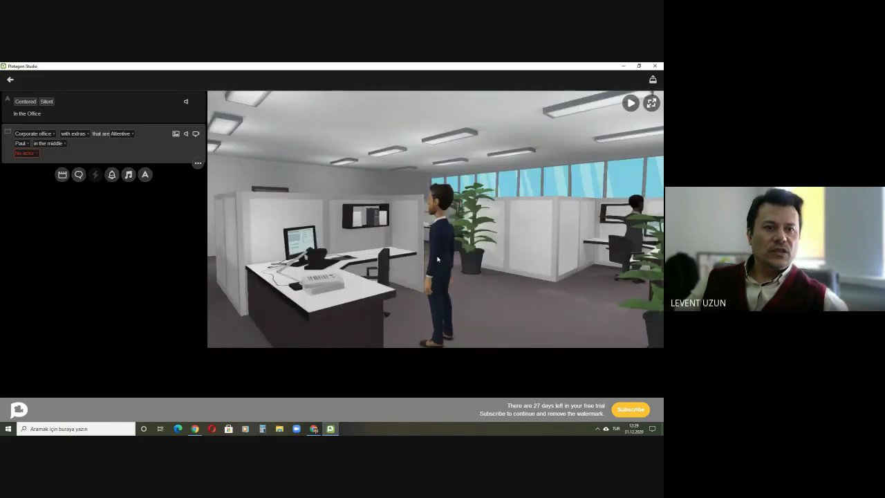
left_click(64, 144)
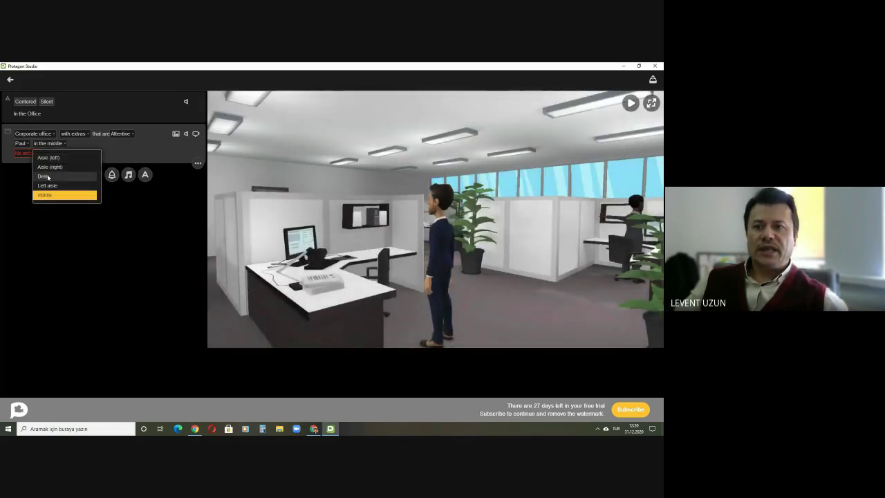
left_click(47, 178)
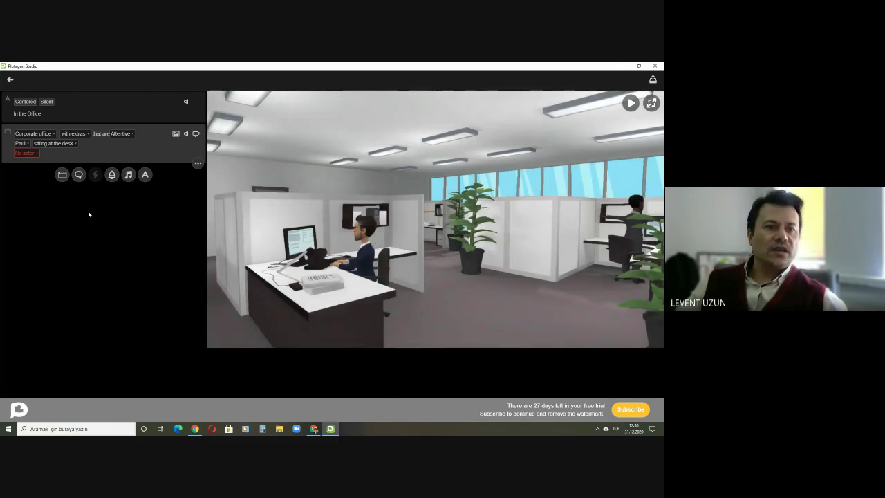
Step: Cast Jane from the Characters gallery and place her standing in the Left aisle
left_click(27, 153)
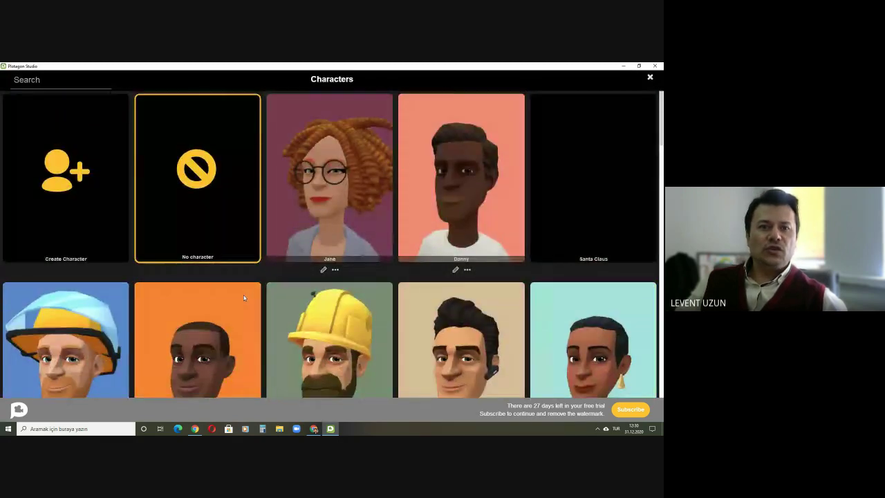
left_click(319, 196)
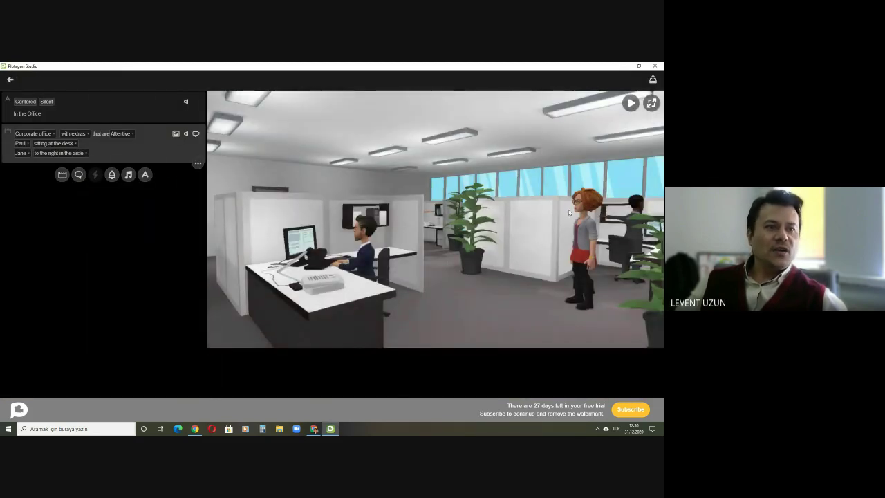
left_click(66, 152)
left_click(56, 199)
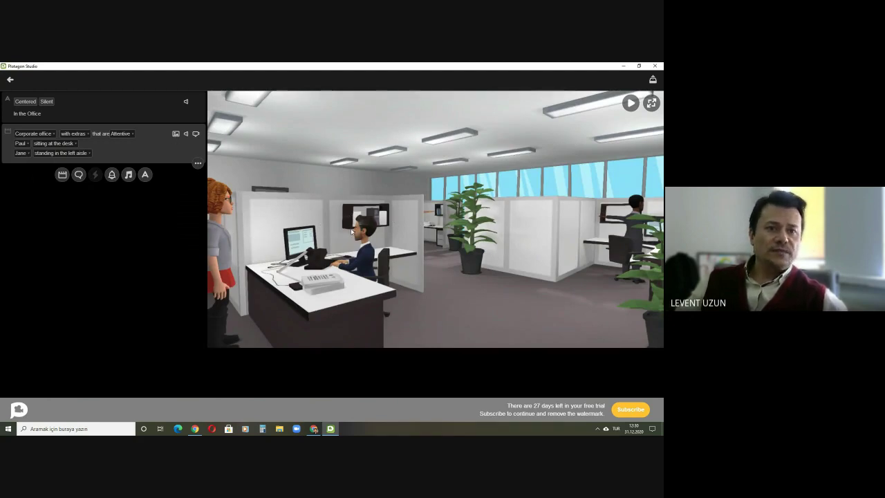
left_click(176, 134)
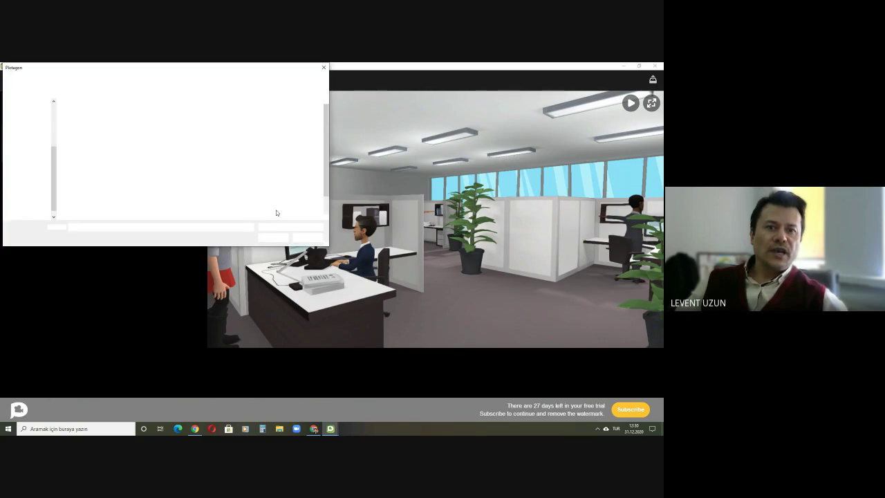
left_click(305, 238)
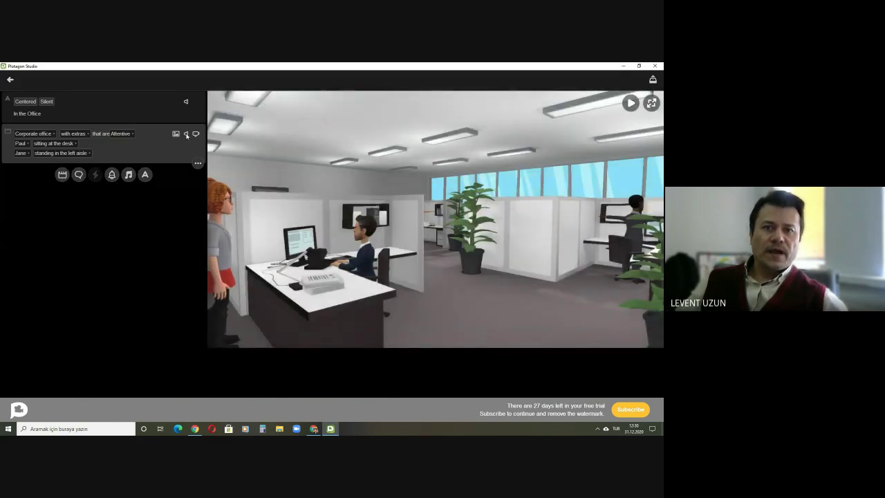
left_click(186, 134)
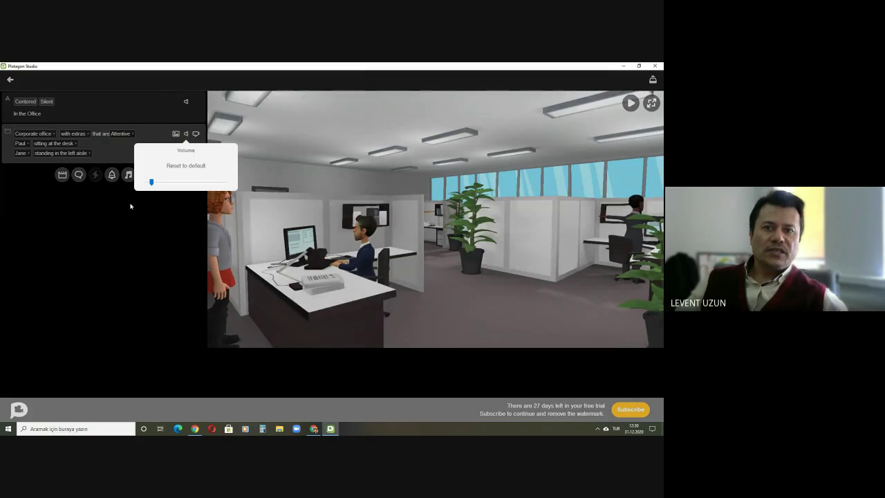
left_click(195, 135)
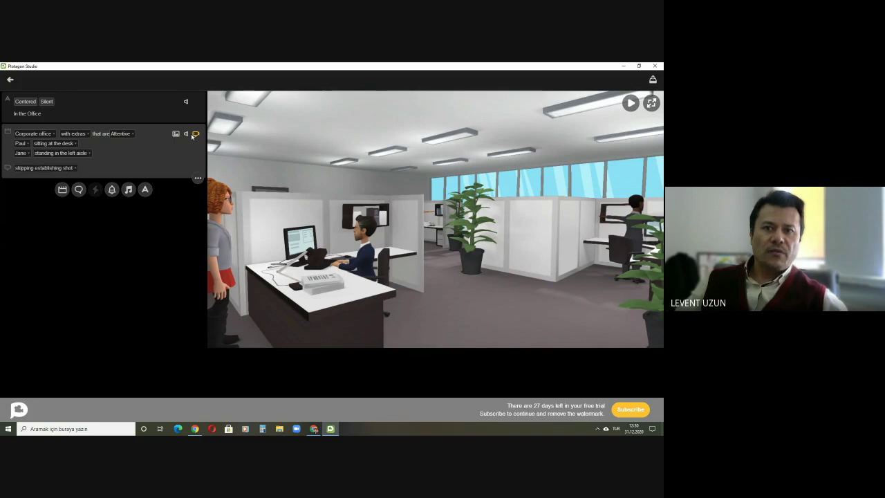
left_click(194, 135)
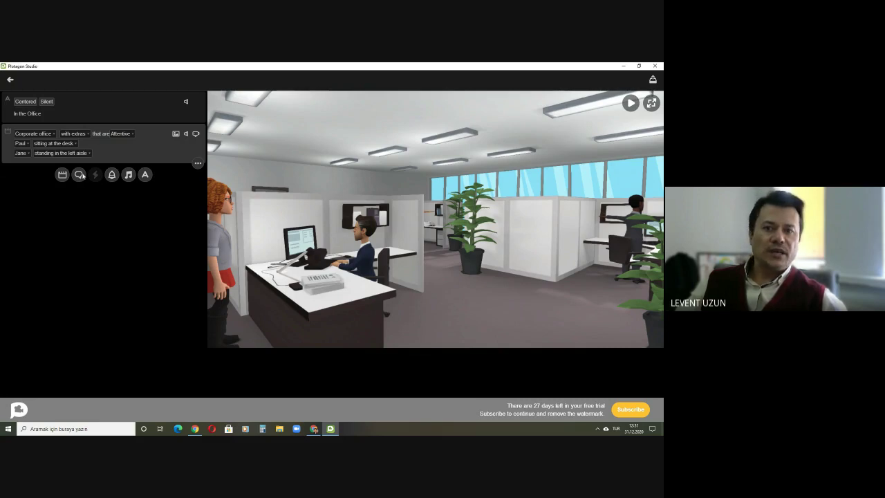
Step: Add Jane's line: "Hello, Paul. Have you finished working with the project? I've got to ask you something."
left_click(80, 176)
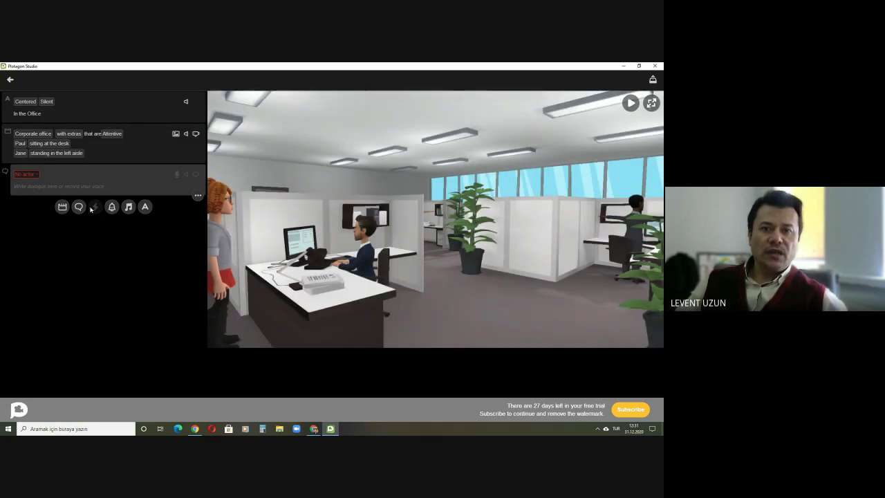
left_click(26, 174)
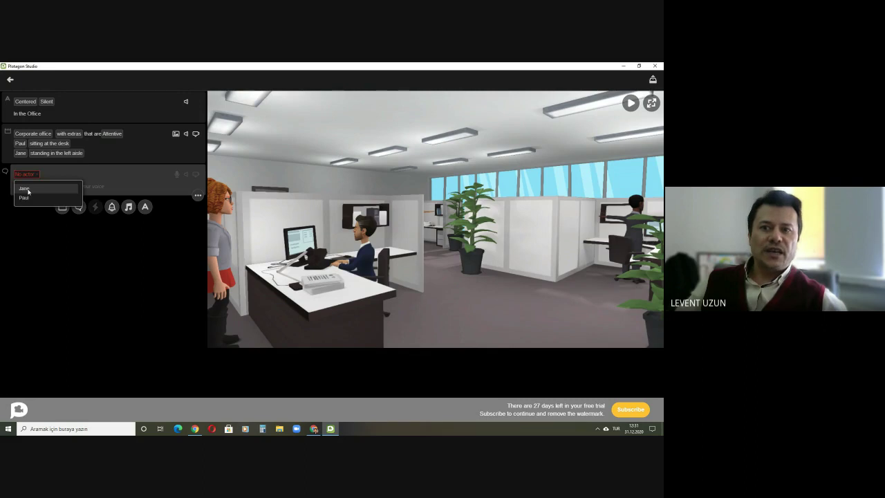
left_click(25, 188)
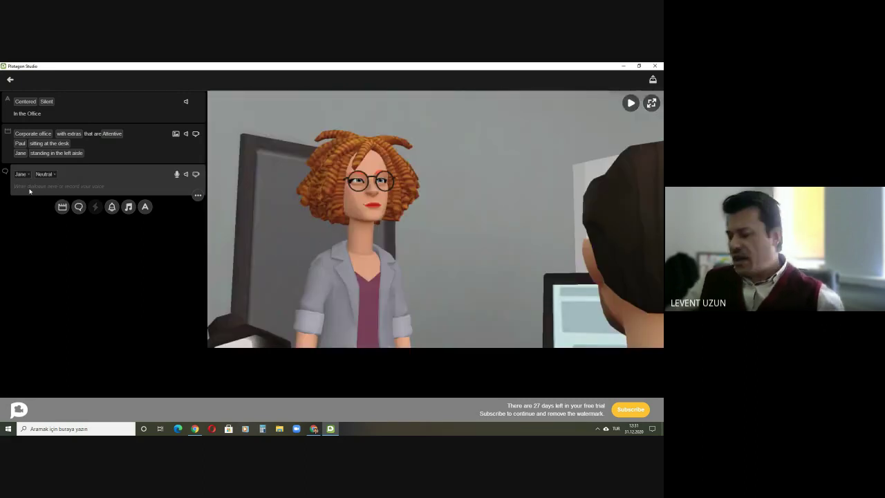
type("Hello")
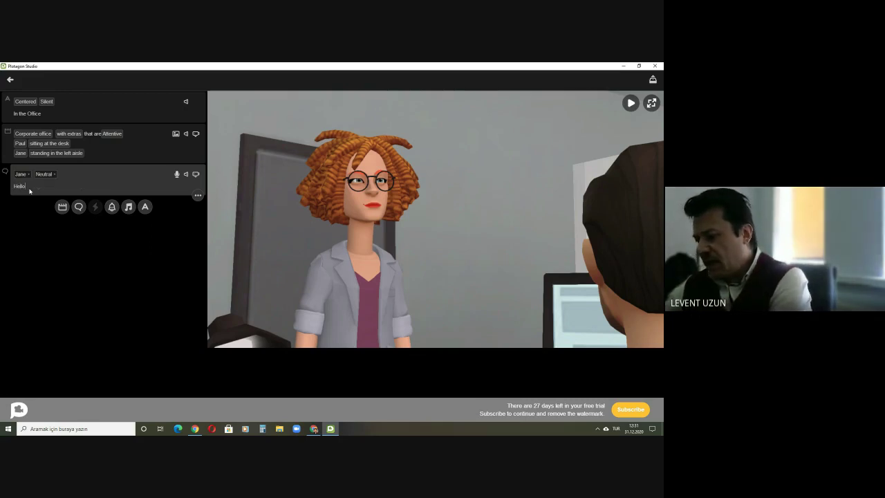
type(", P")
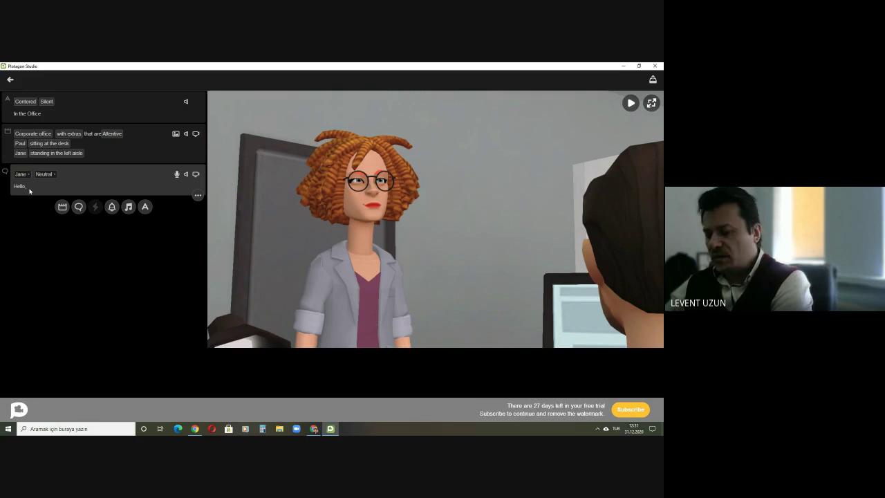
type("Paul")
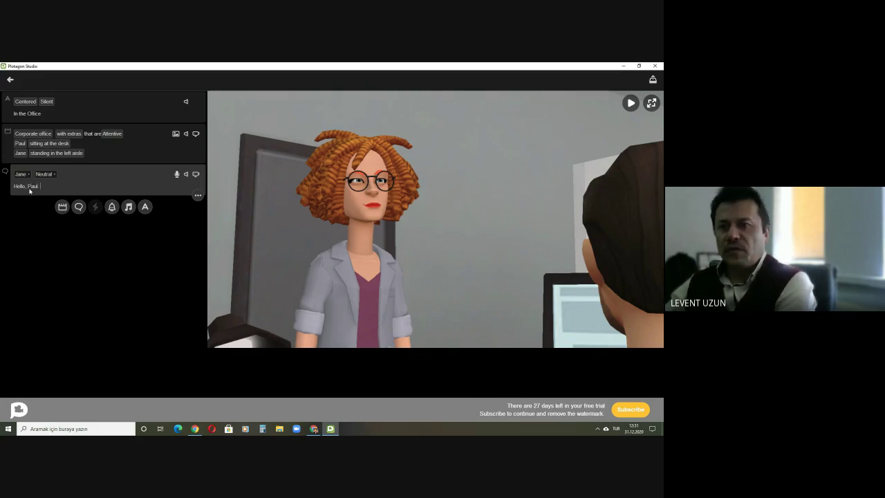
type(". Have you")
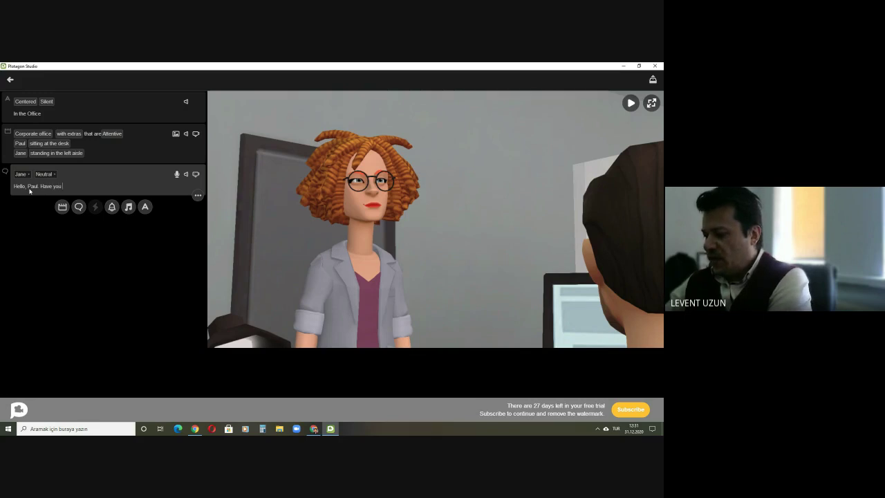
type(" finishe")
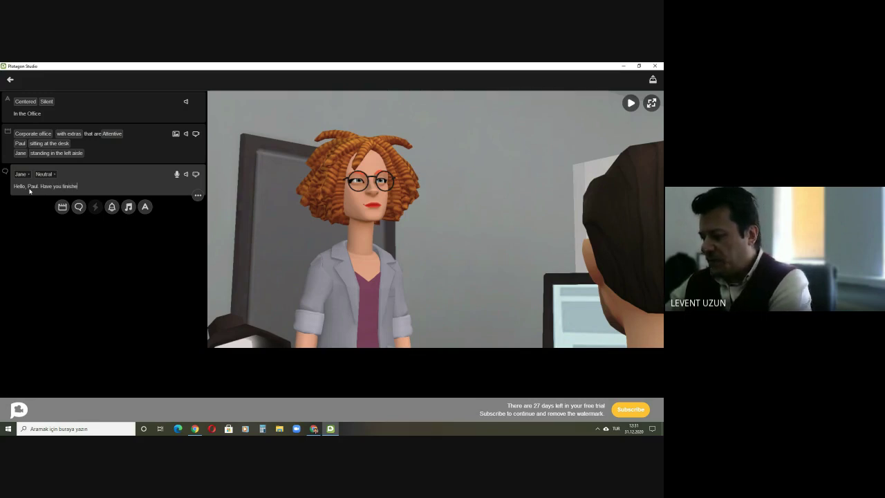
type("d working ")
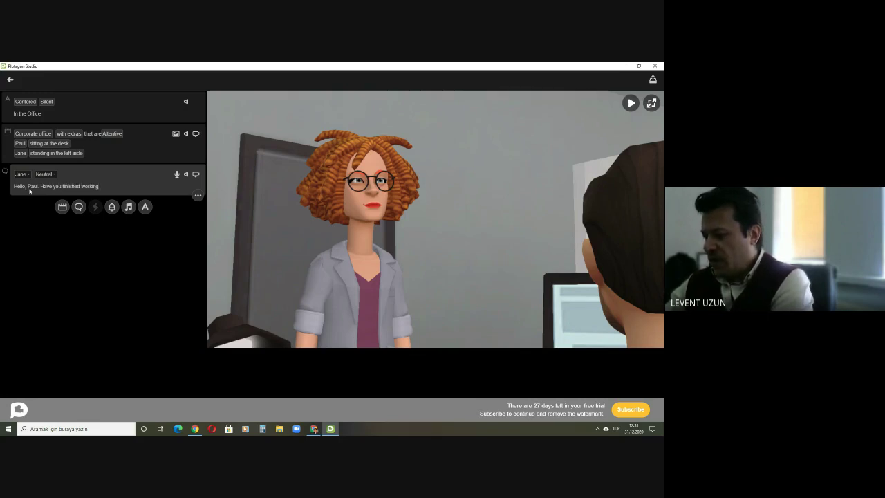
type("with the")
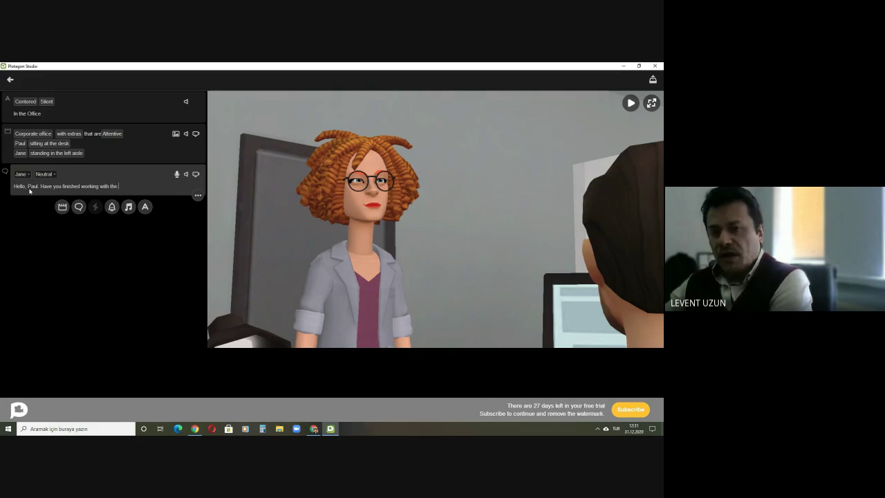
type(" pr")
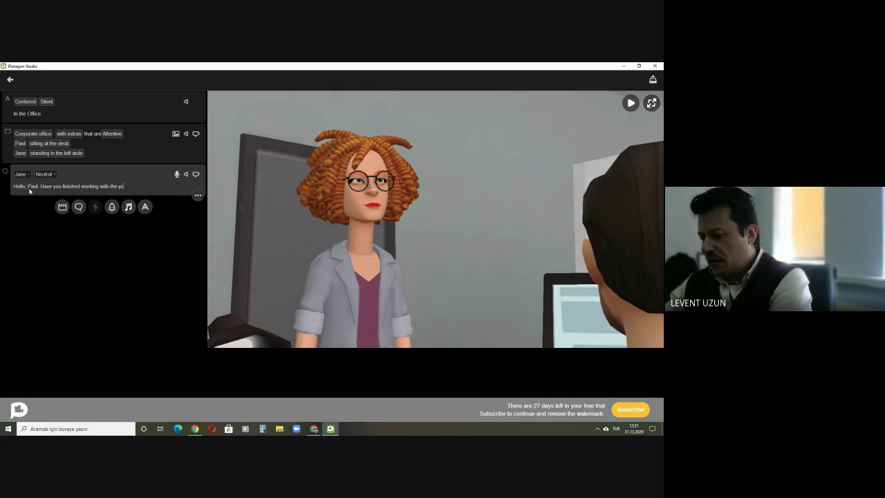
type("oject")
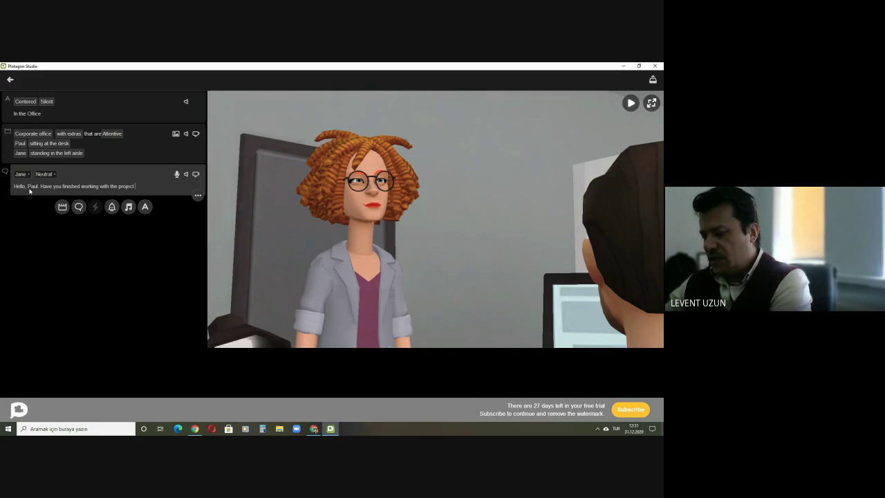
key("BackSpace")
type("?")
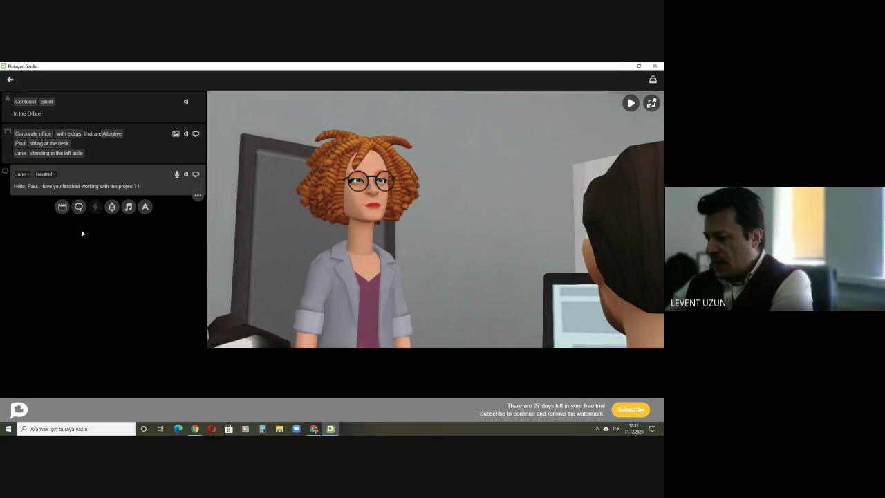
type(" I've got ")
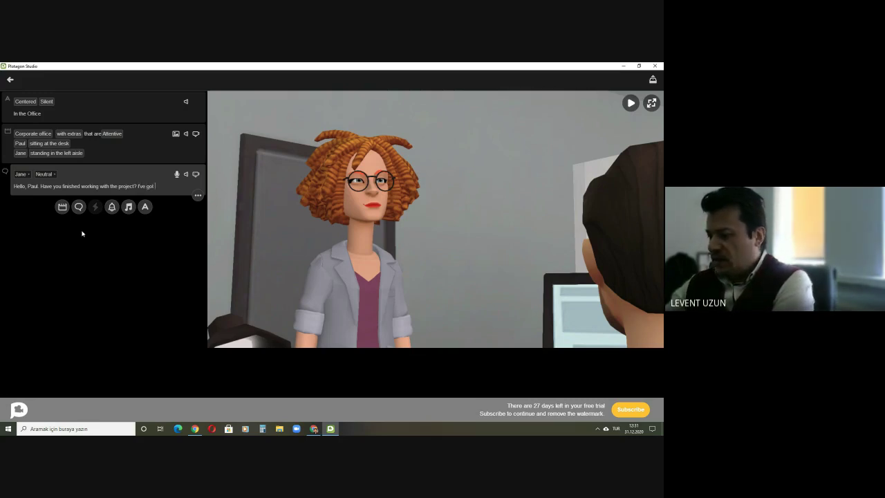
type("to ask")
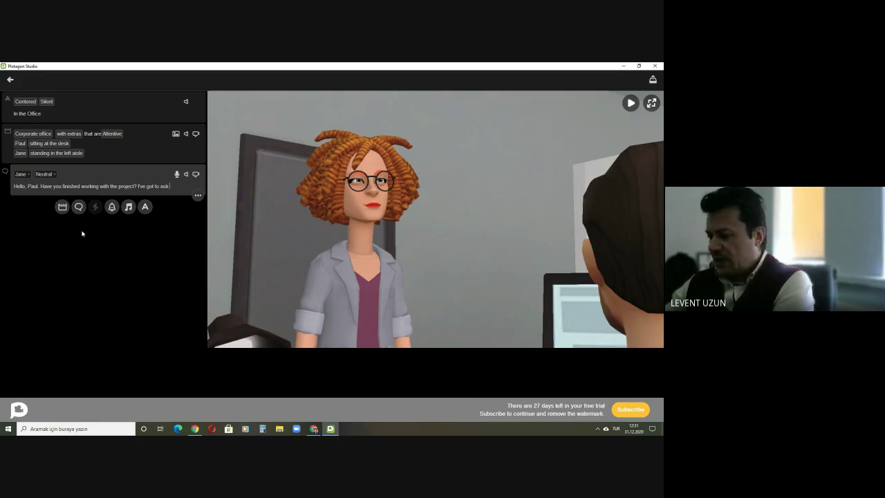
type(" you someth")
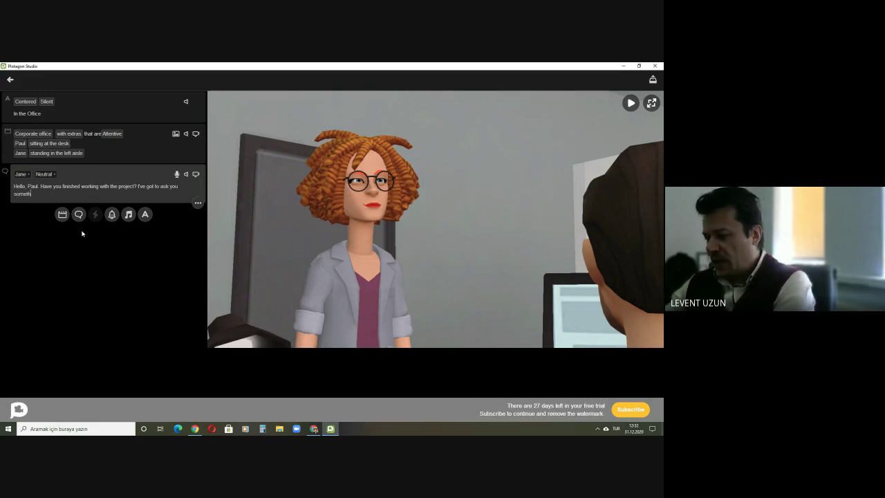
type("ing.")
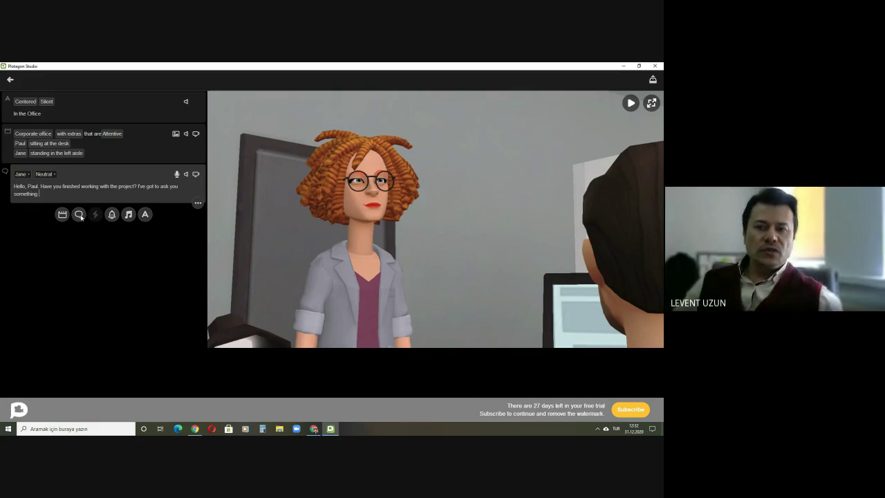
Step: Add Paul's reply: "Hi, Jane. No, not yet. There are many things that I have to fix..."
left_click(79, 215)
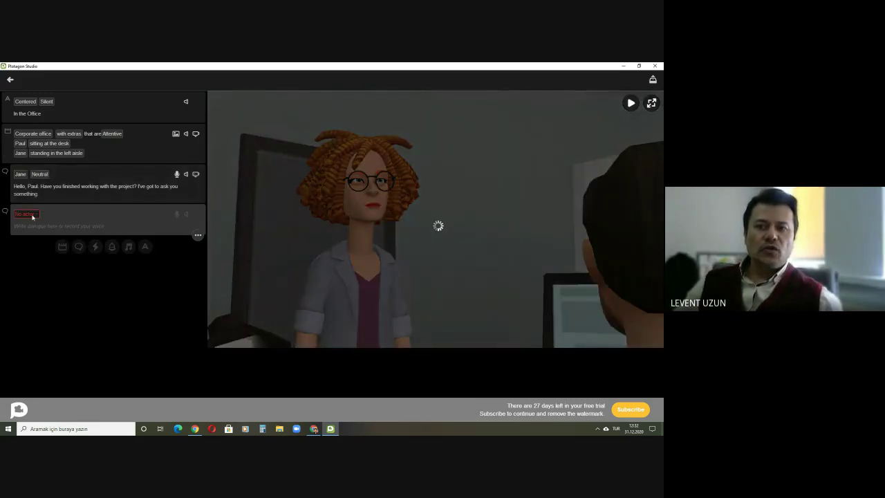
left_click(34, 216)
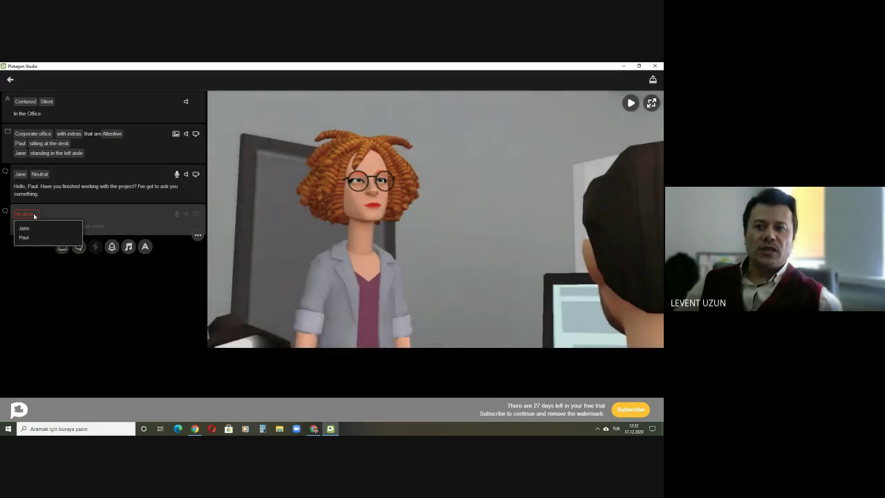
left_click(27, 237)
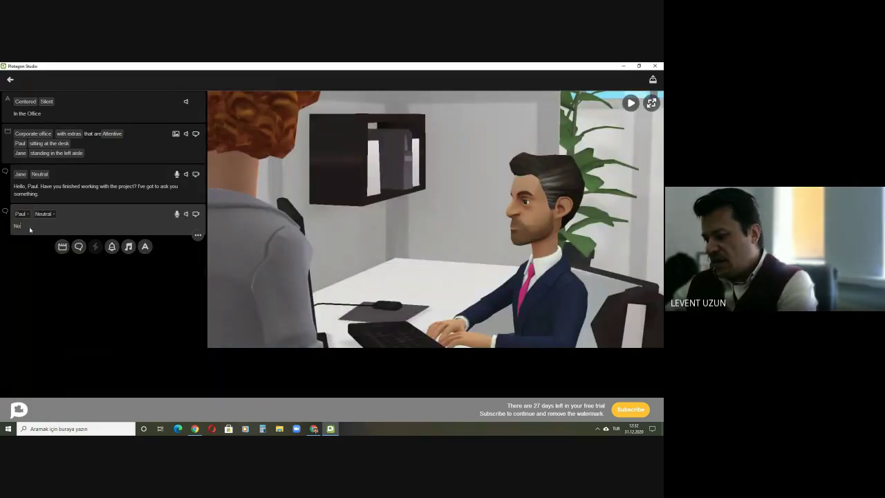
type("H")
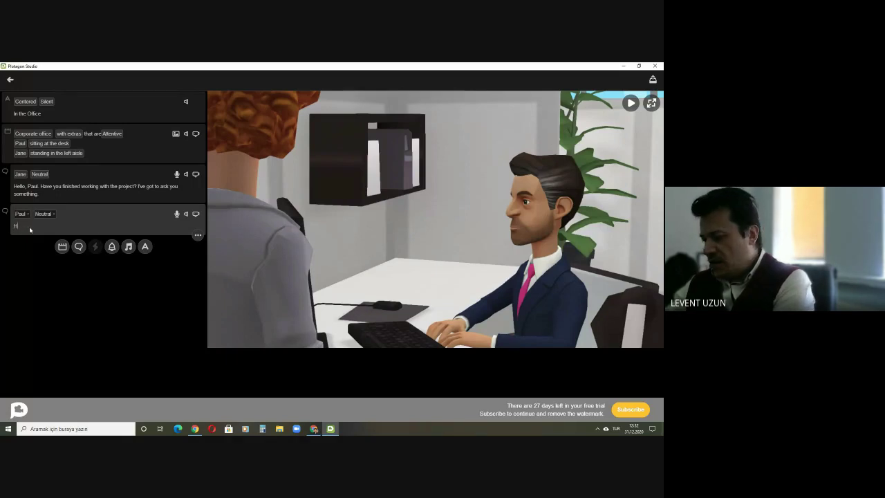
type("i, Ja")
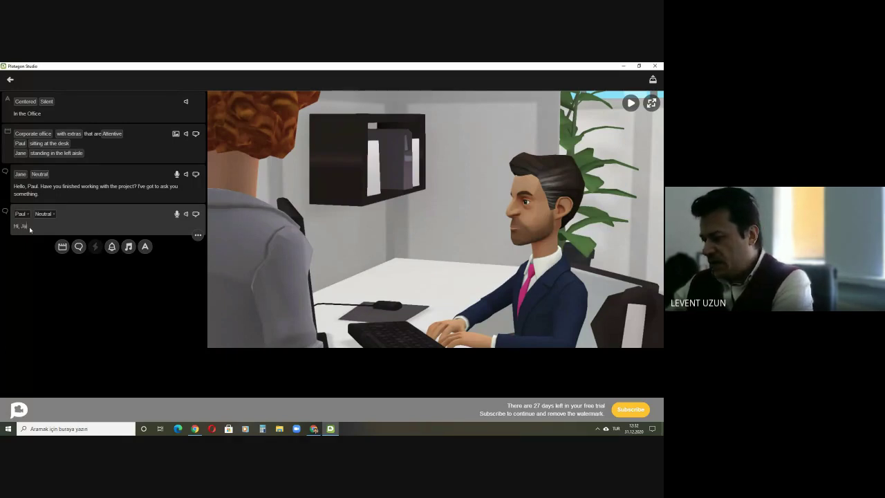
type("ne. N")
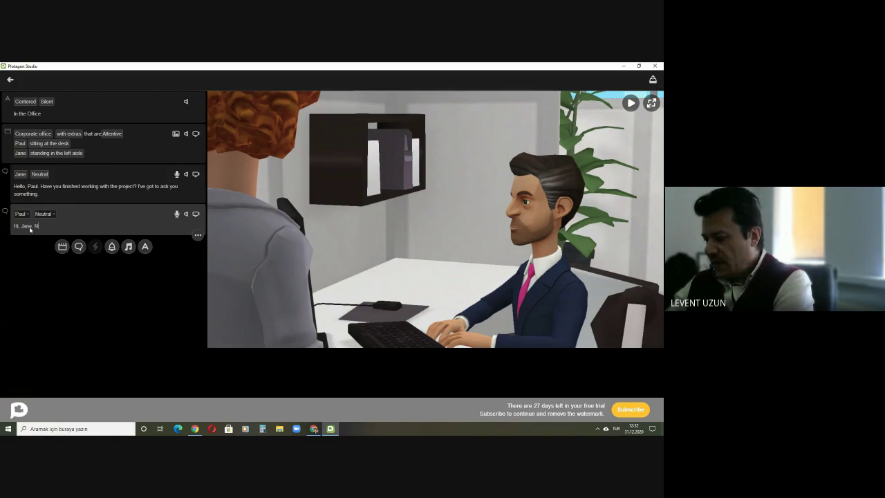
type("o, n")
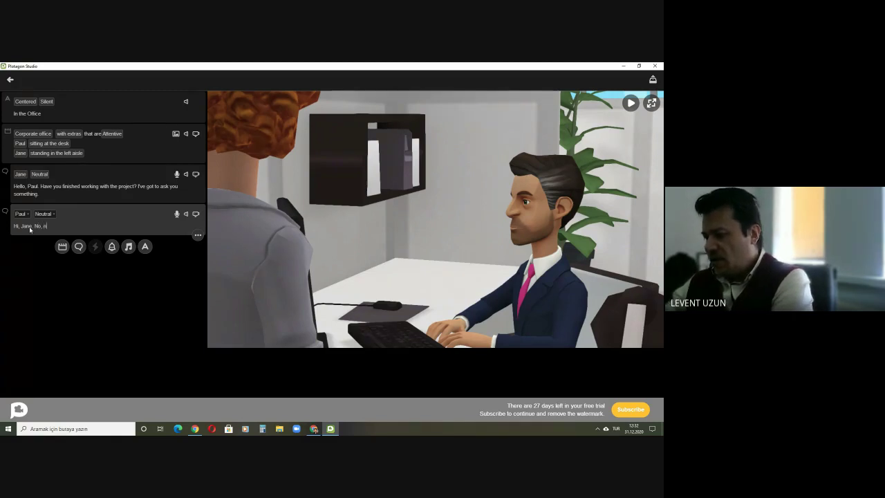
type("ot yet")
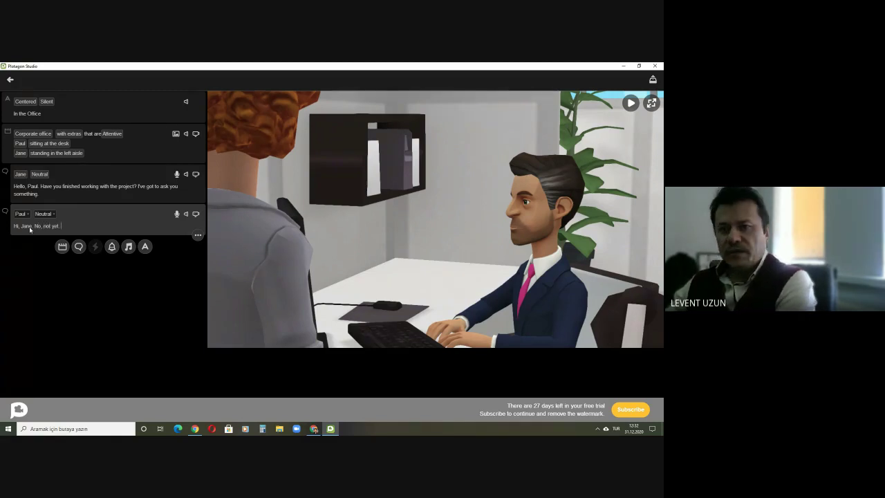
type(". I")
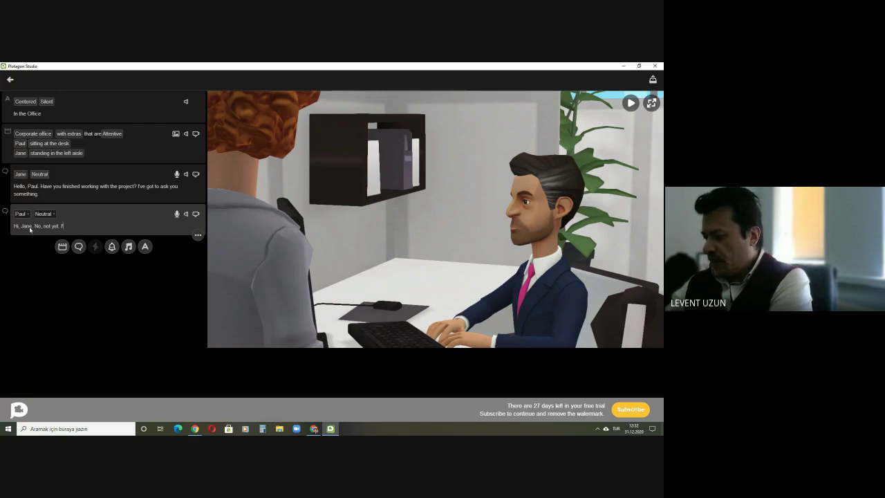
type("'ve got")
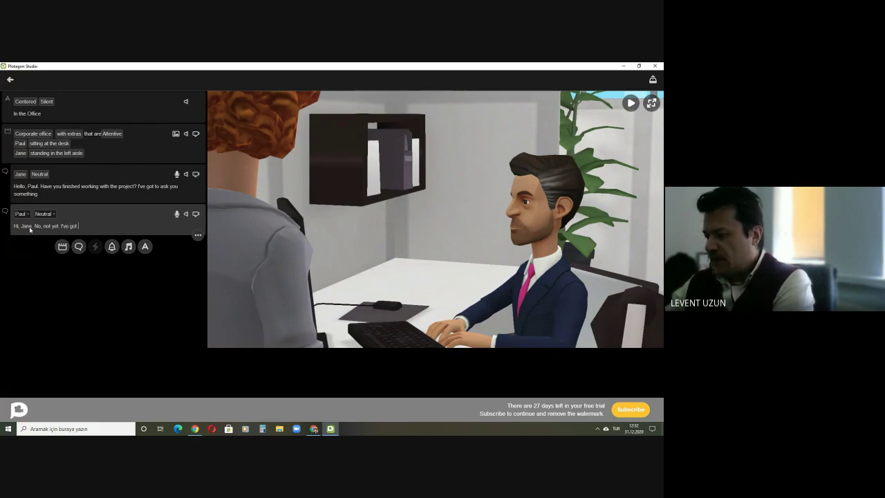
key("BackSpace")
key("BackSpace")
key("BackSpace")
key("BackSpace")
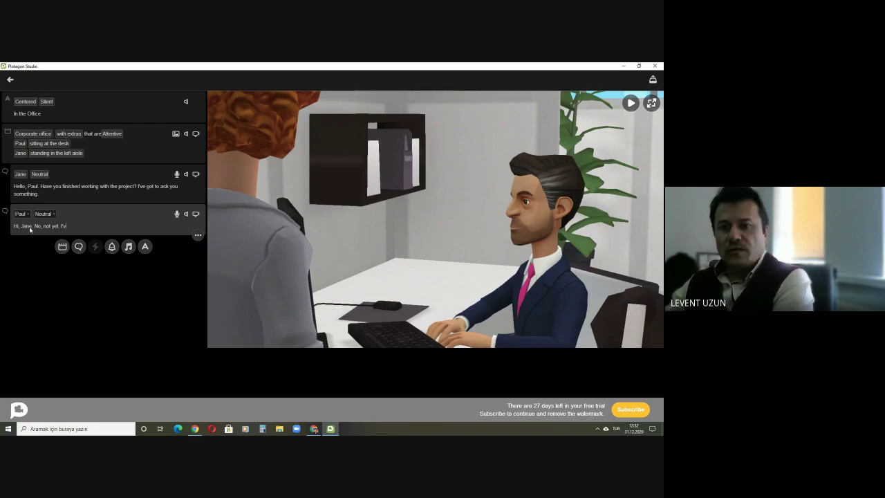
key("BackSpace")
key("BackSpace")
key("BackSpace")
key("BackSpace")
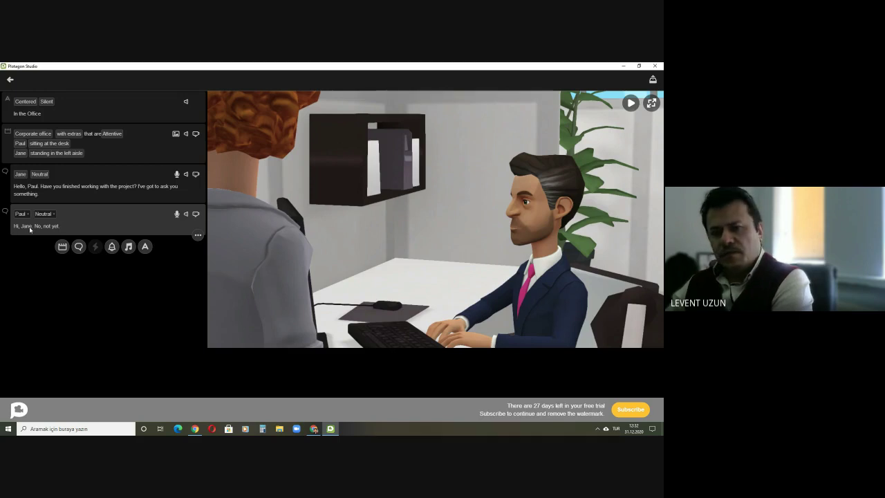
type("There are")
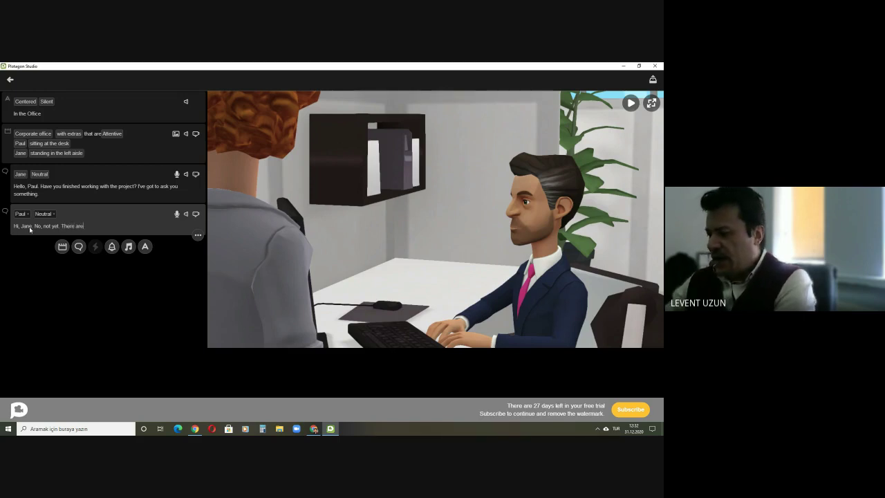
type(" many thin")
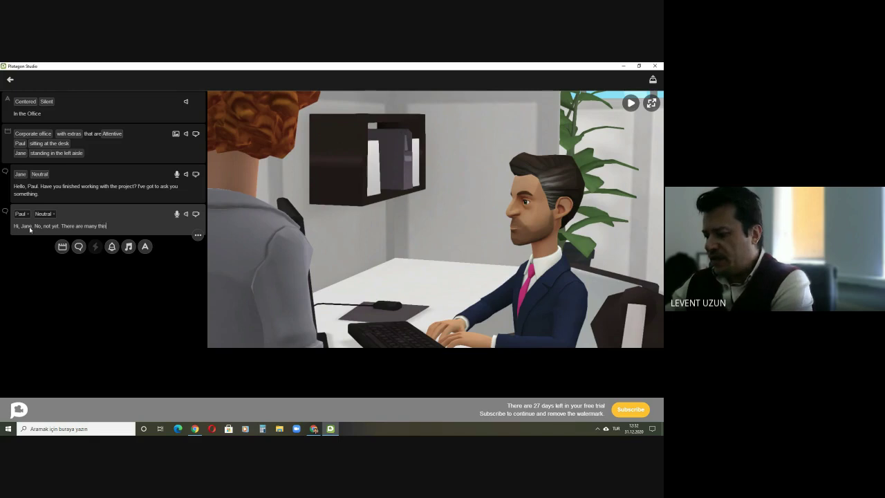
type("gs that ")
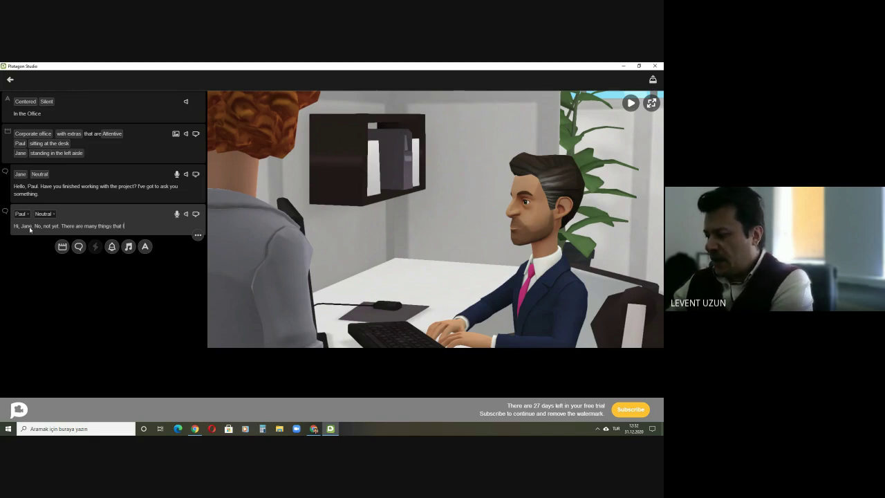
type("I have to f")
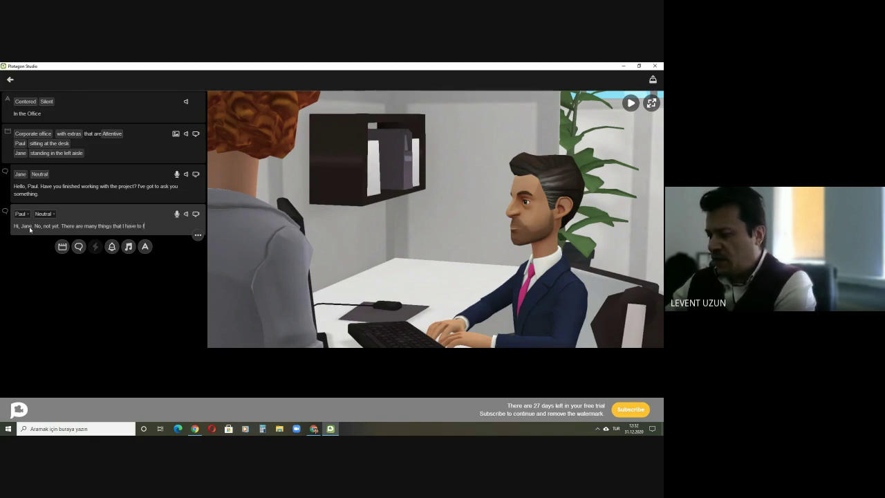
type("ix")
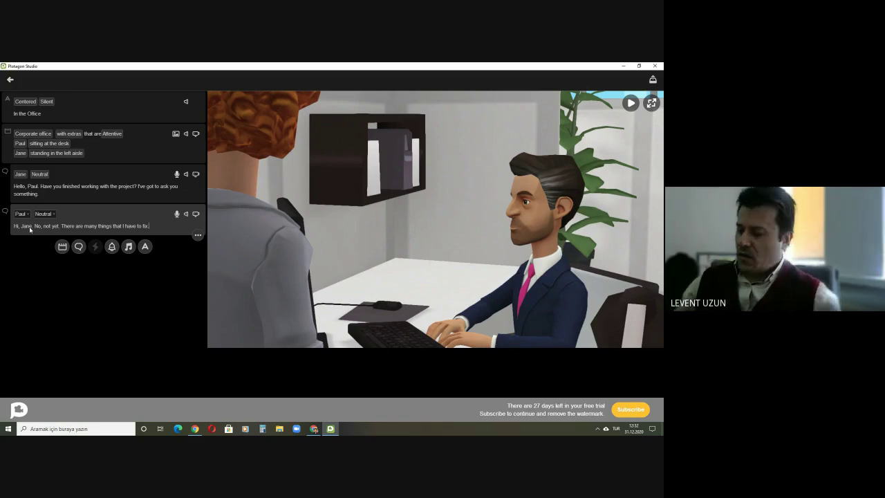
type(". ")
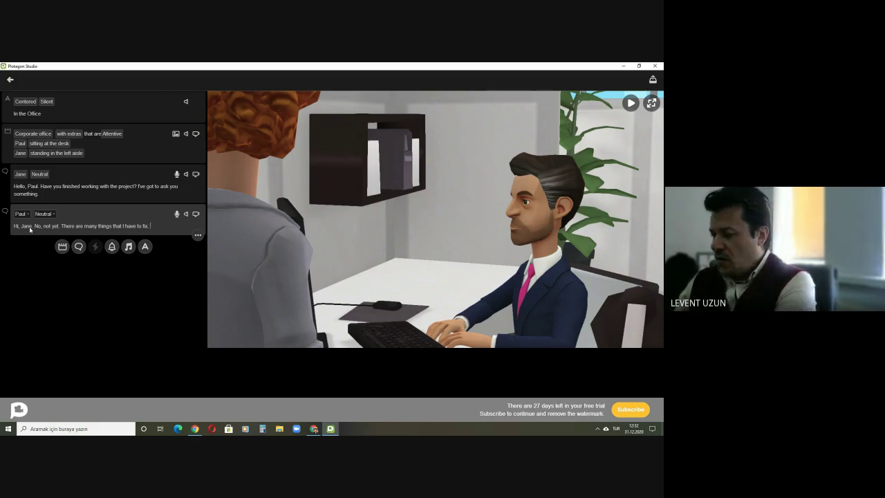
type("Hope to fin")
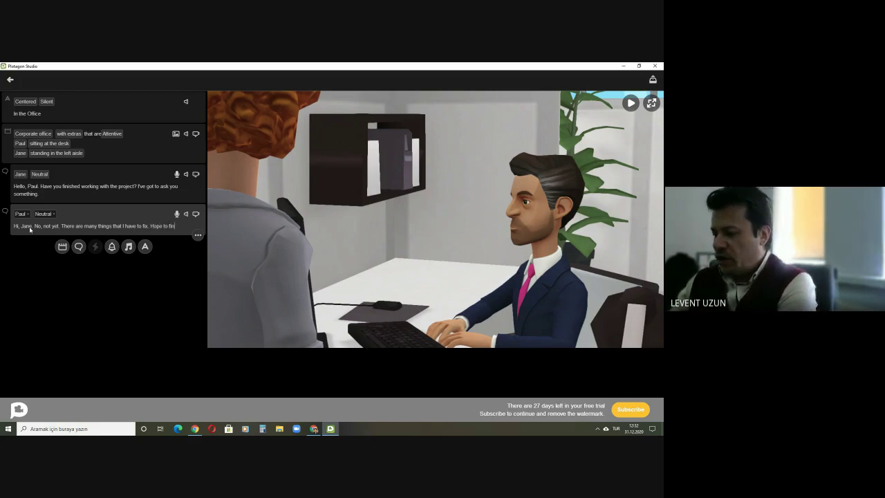
type("ish soon")
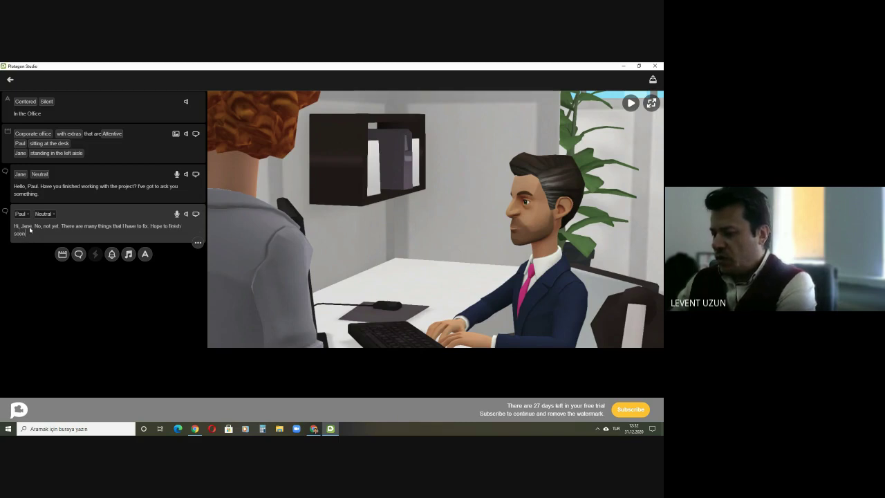
type(" though.")
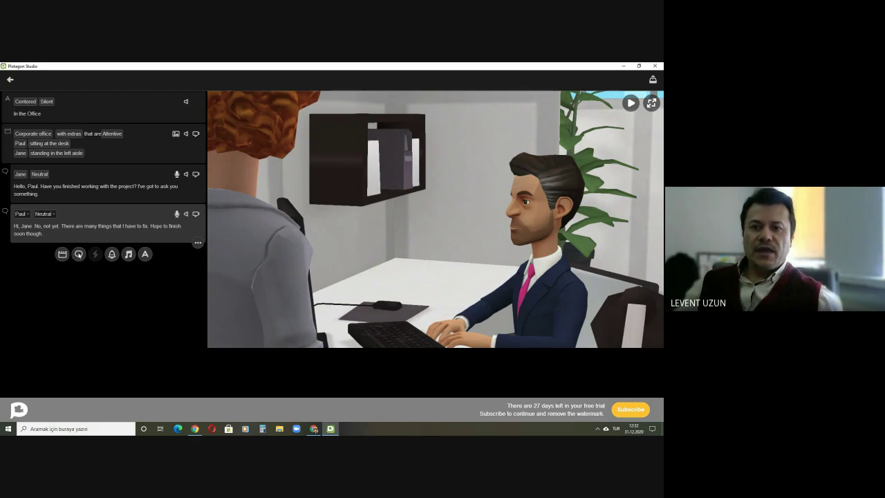
Step: Add Jane's line "Oh. OK. Please inform me when you finish your work" and start a new line
left_click(79, 254)
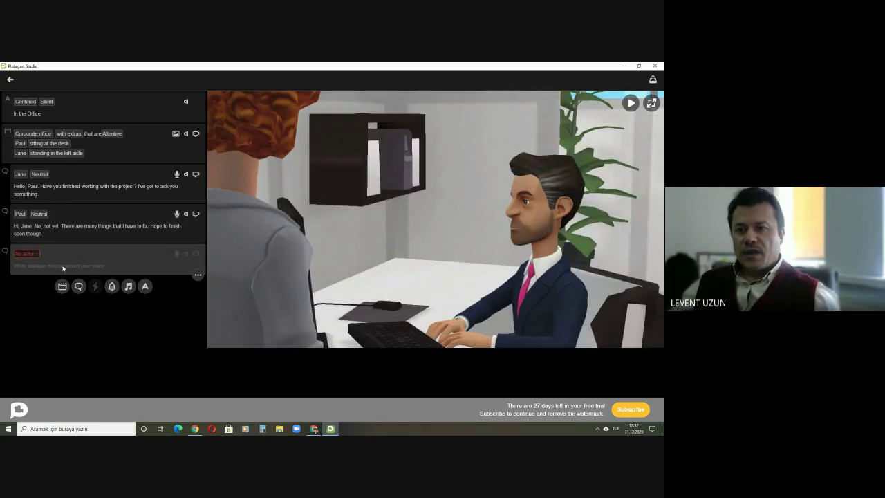
left_click(33, 254)
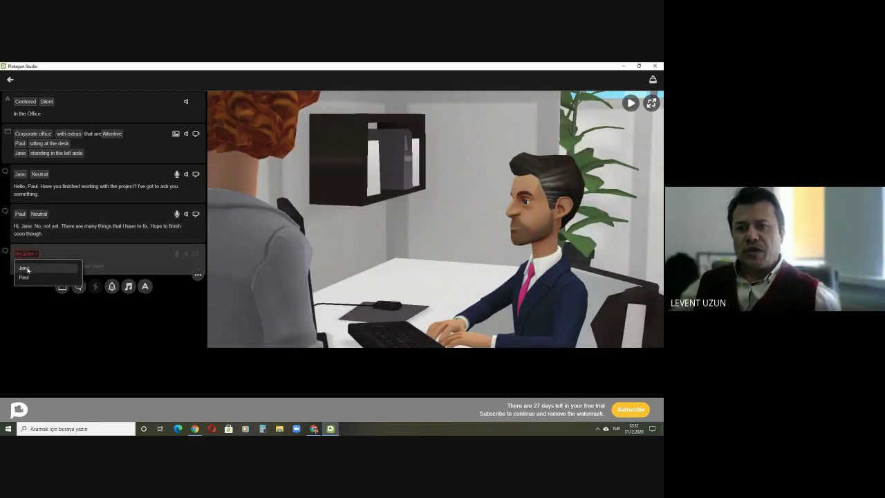
left_click(27, 270)
type("Oh, OK")
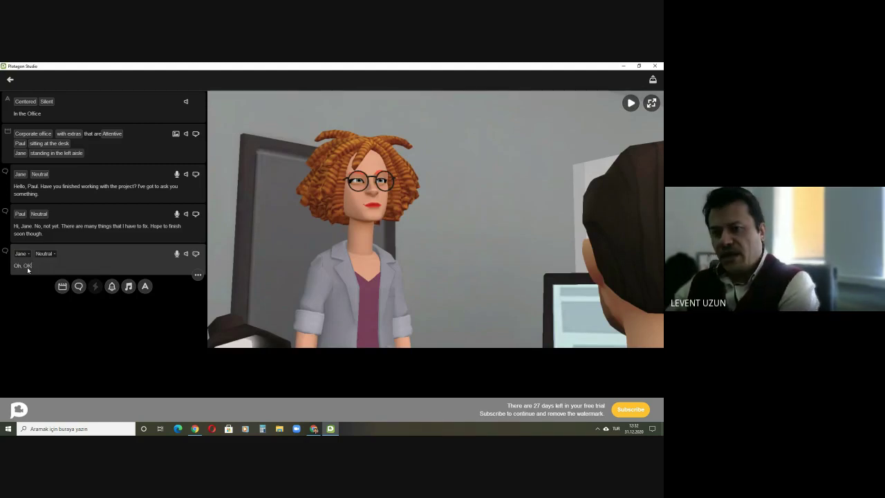
type("h. OK. Plea")
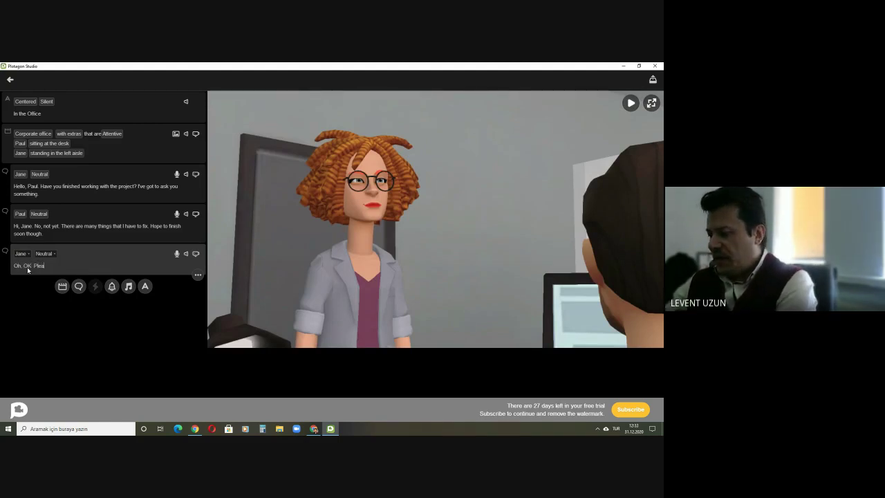
type("se inform m")
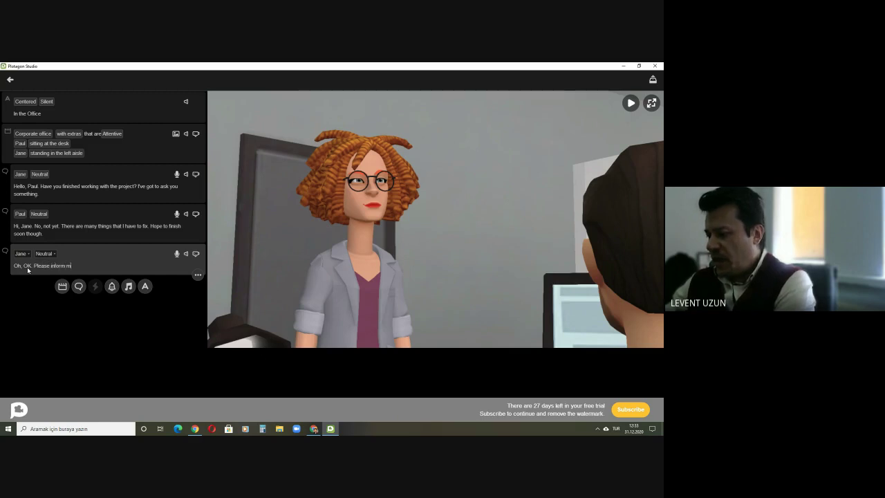
type("e when you")
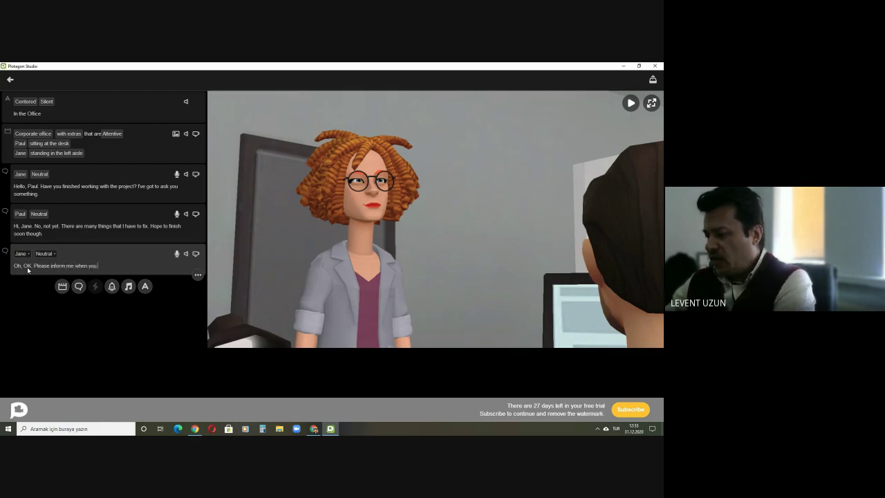
type(" finish your work.")
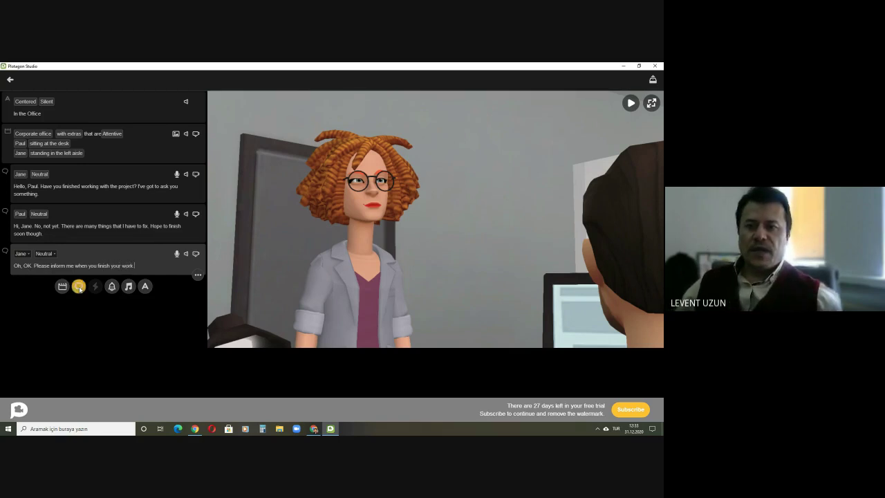
left_click(79, 286)
Step: Give Paul a new line: "Alright, I will call you as soon as I finish."
left_click(26, 285)
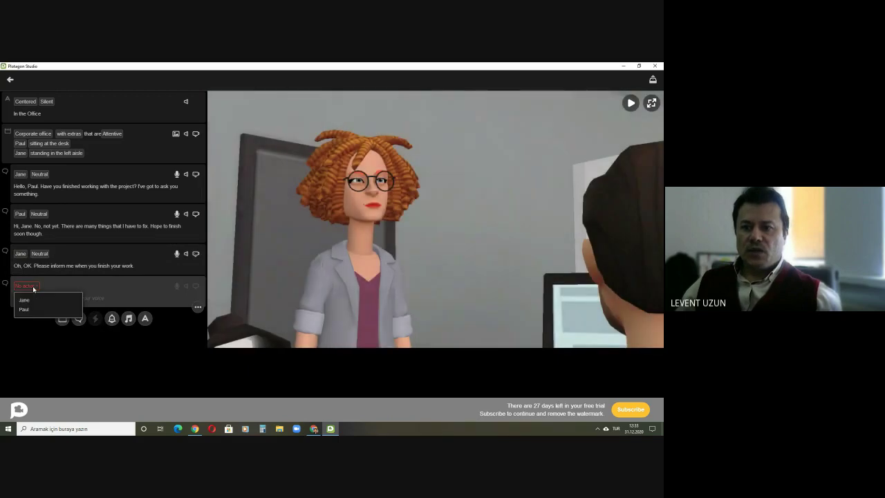
left_click(29, 310)
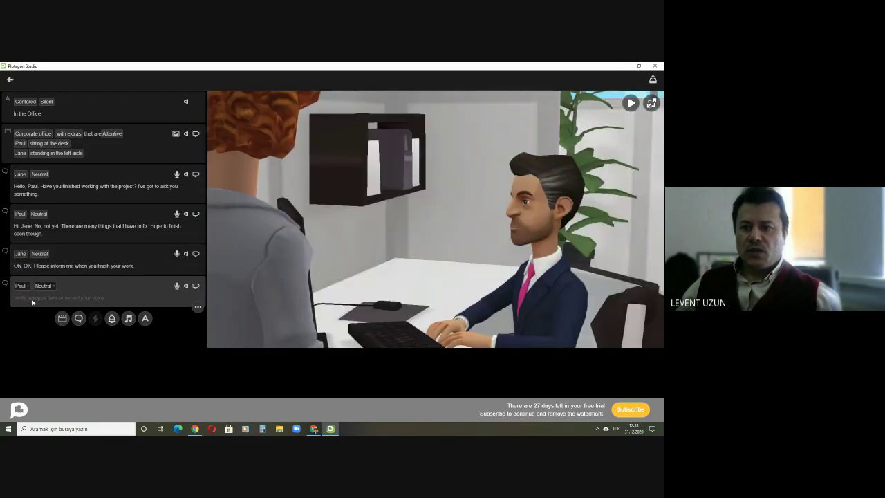
type("Alright")
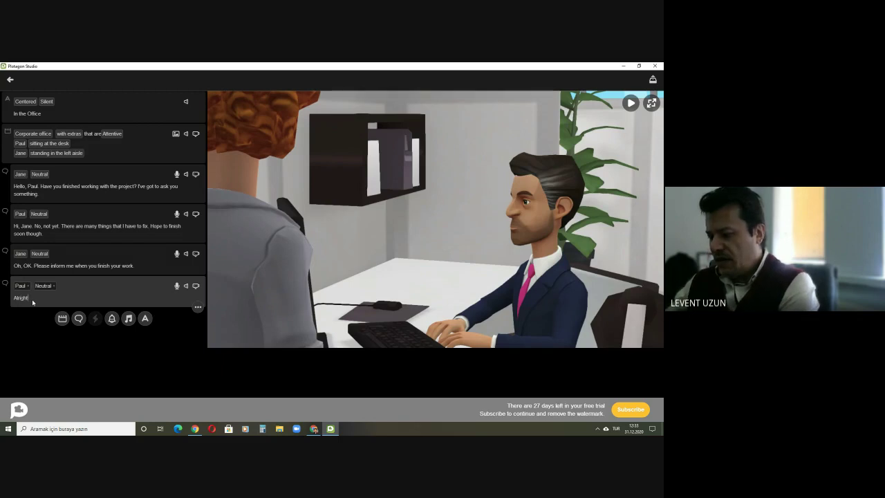
type(", I")
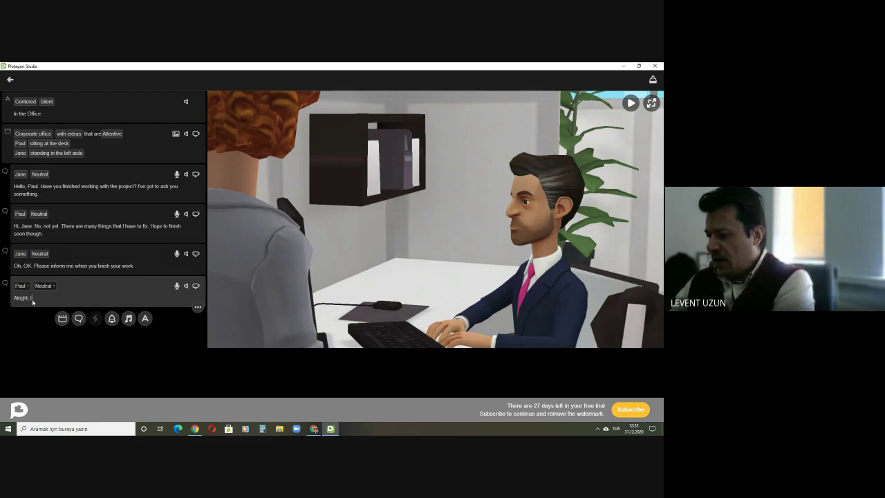
type(" will ca")
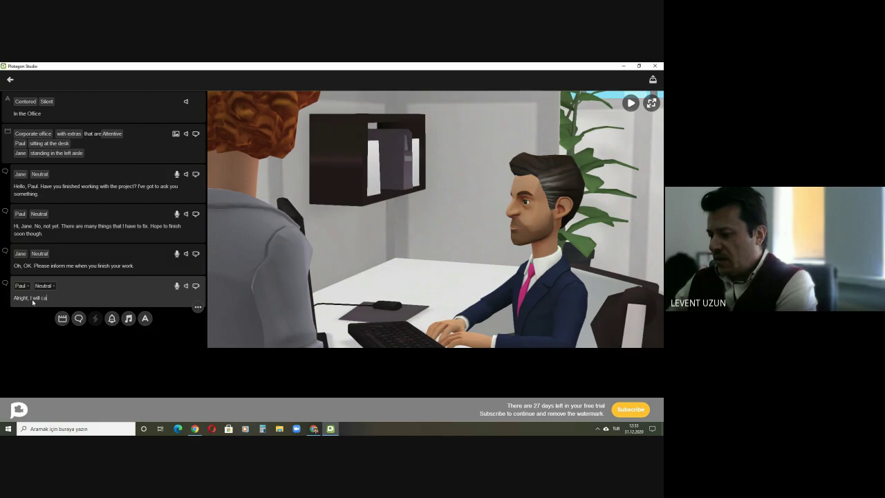
type("ll you as")
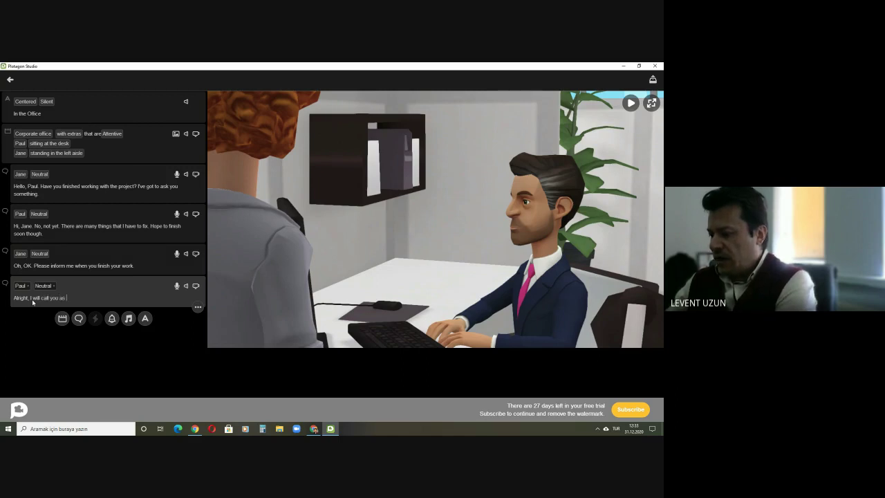
type(" soon a")
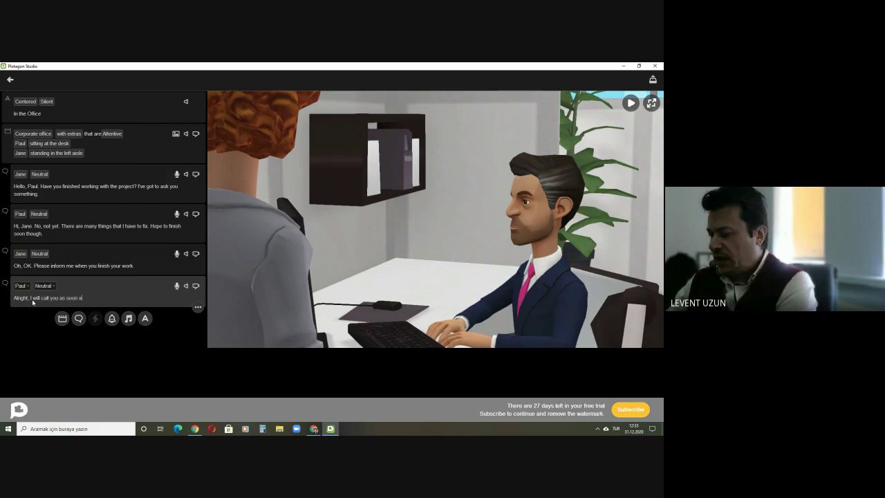
type("s I finish")
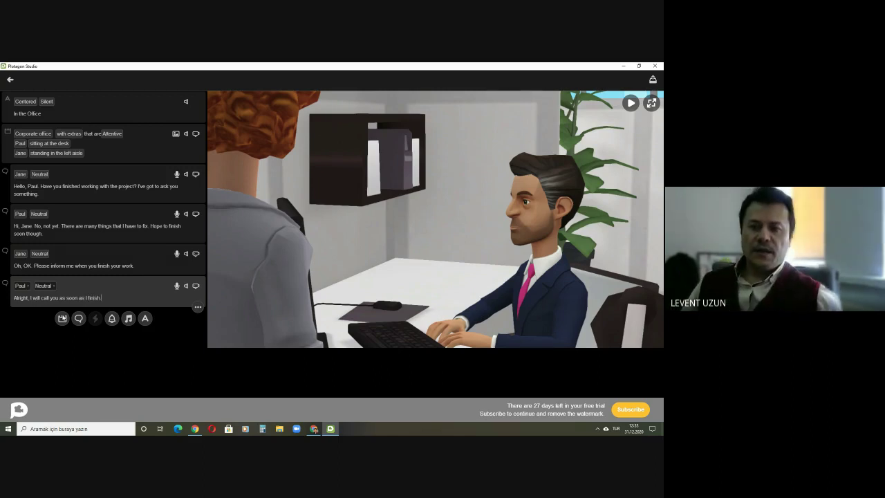
Step: Add Jane's line "Ok, Thanks. Bye." followed by an empty dialogue line
left_click(78, 318)
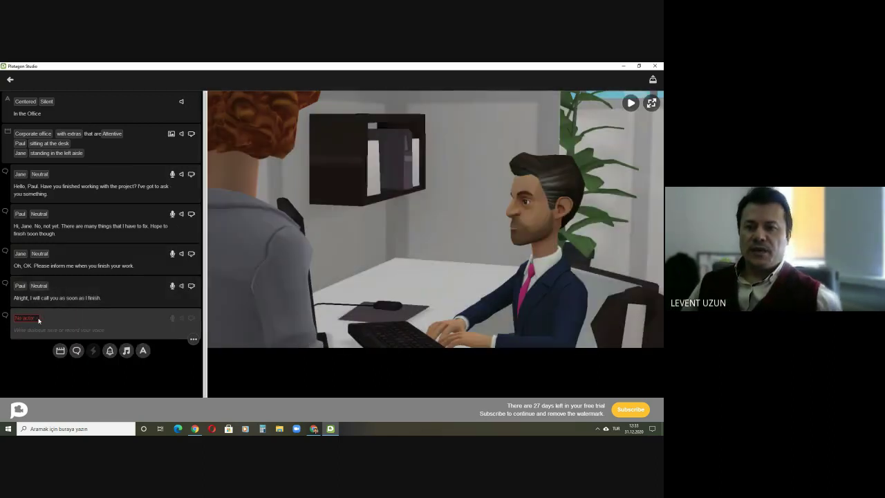
left_click(26, 318)
left_click(33, 331)
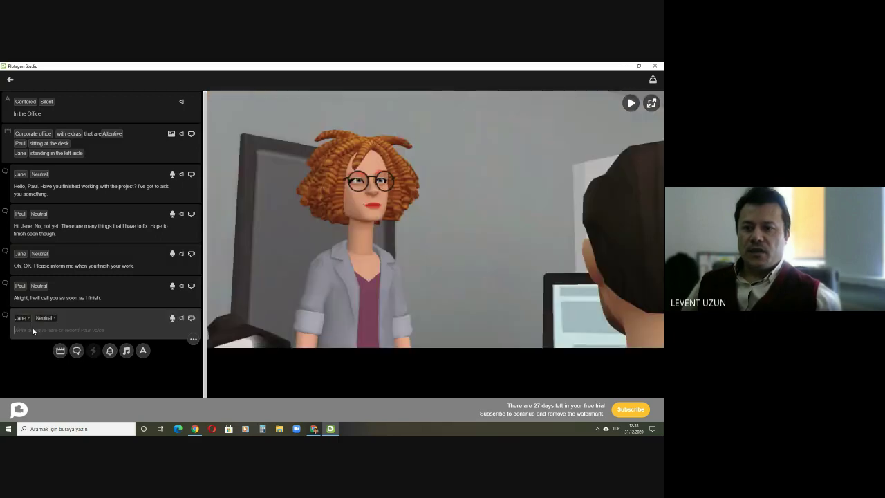
type("Oh")
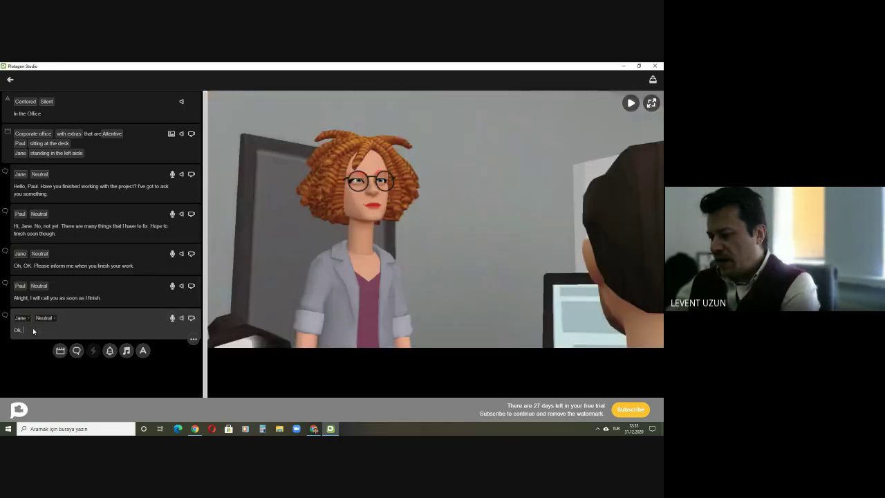
type(", Thanks. Bye.")
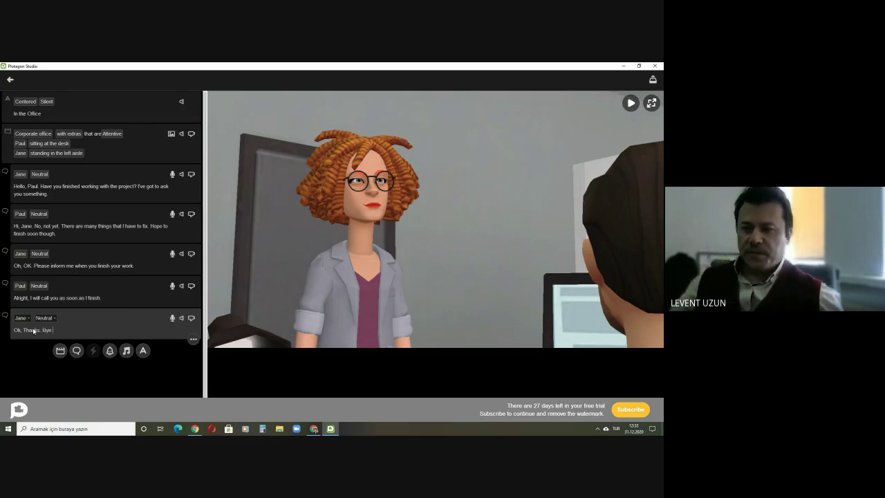
left_click(77, 351)
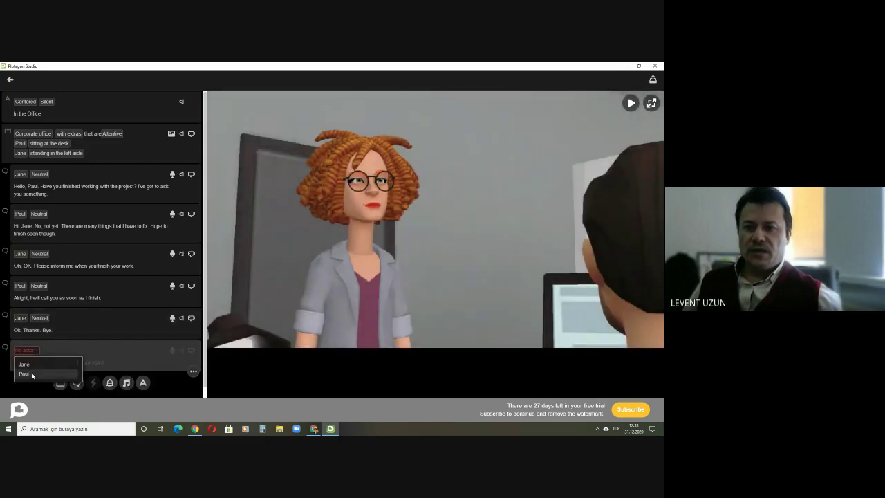
Step: Give Paul the closing line "Thank you for coming. Bye." and return to Google Meet
left_click(28, 373)
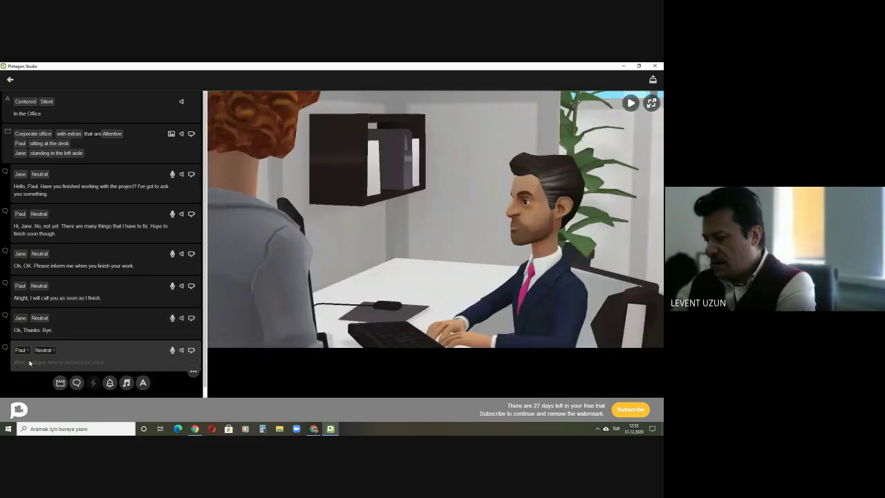
type("Thank you fo")
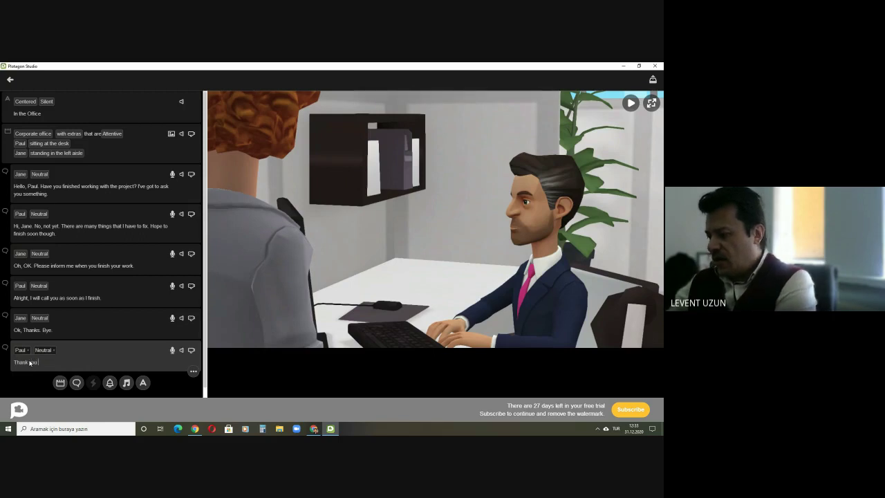
type("r c")
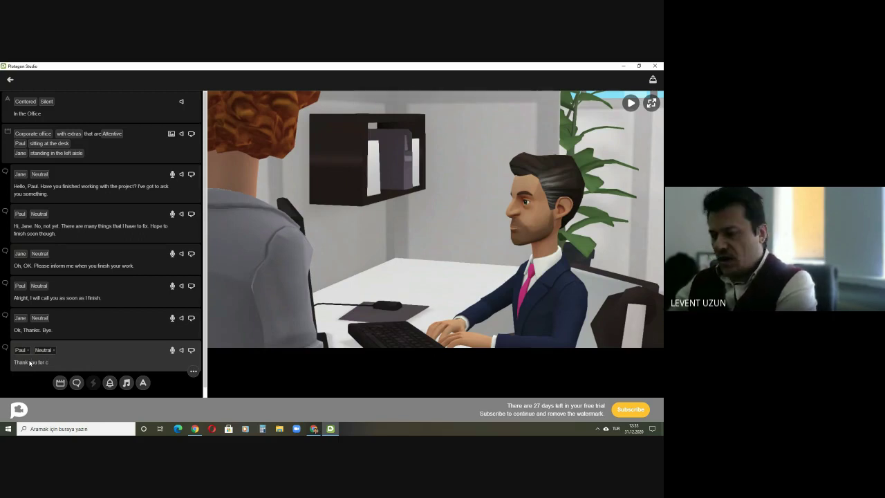
type("omin")
type(".")
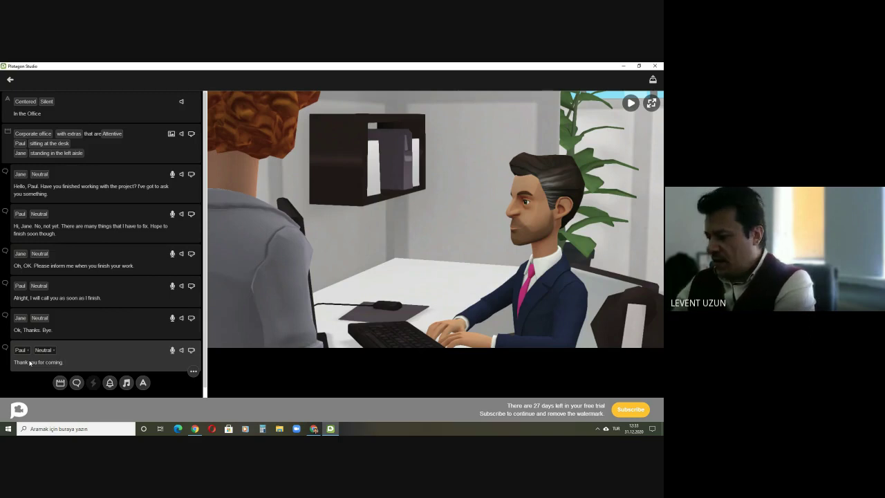
type(" Bye")
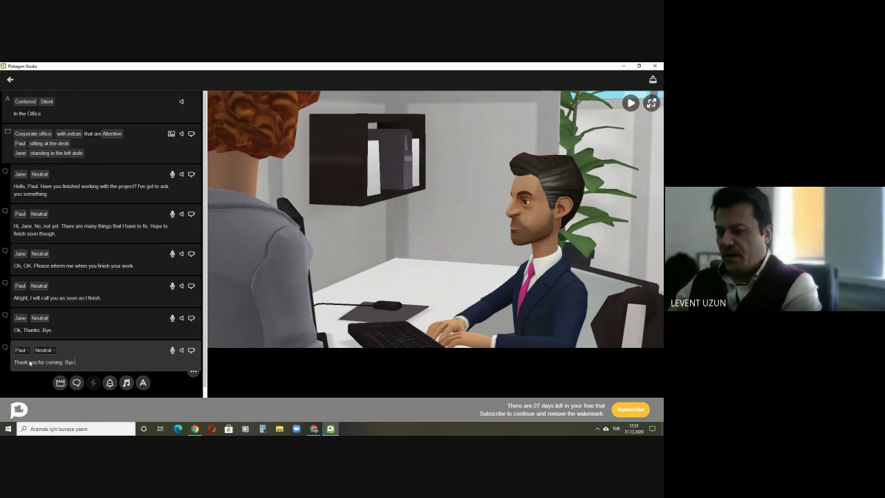
type(".")
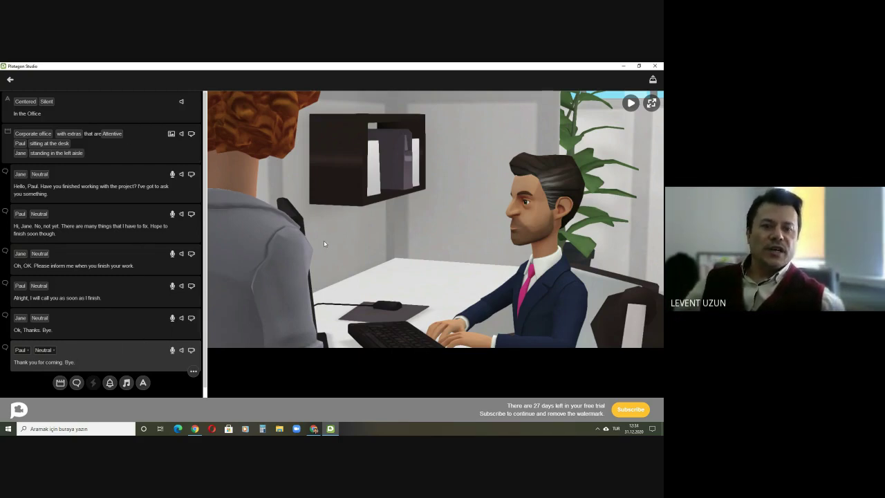
left_click(314, 429)
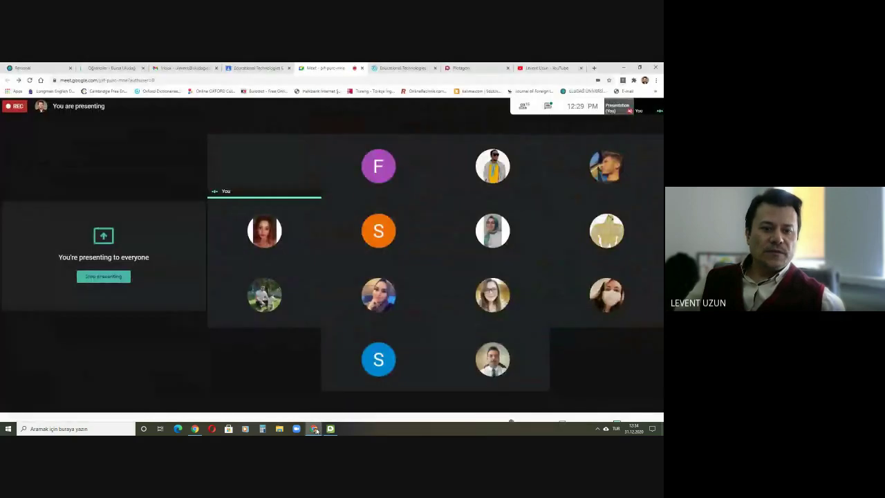
mouse_move(334, 431)
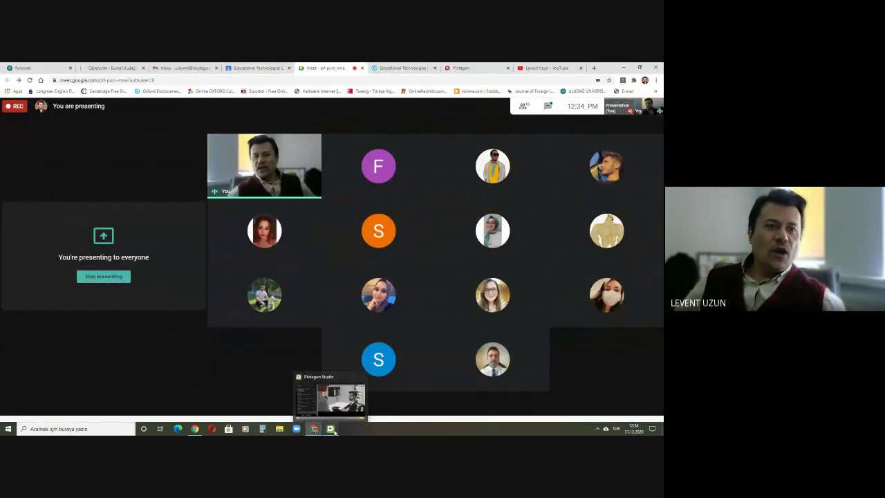
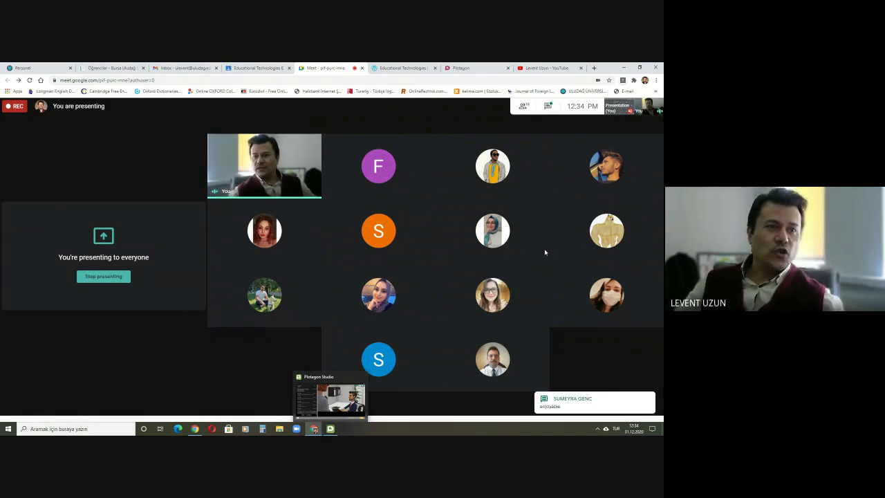
Step: Bring the In the Office project forward and toggle its scene preview to full view and back
left_click(331, 428)
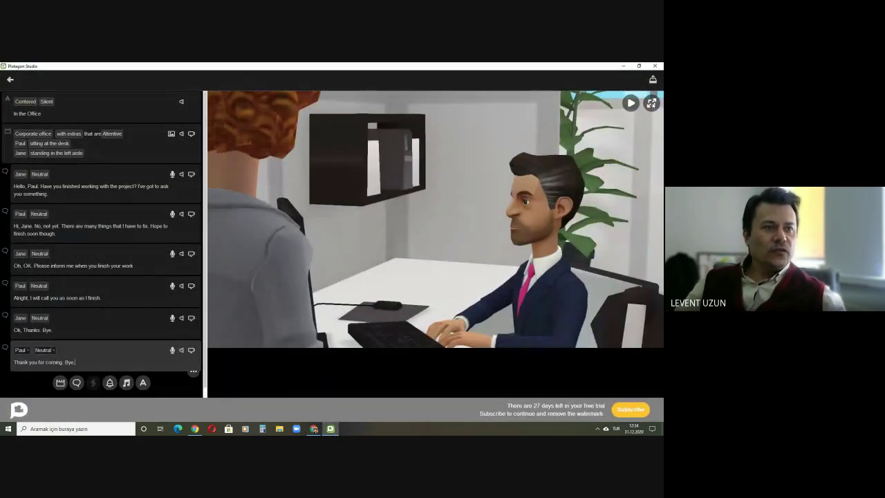
left_click(651, 102)
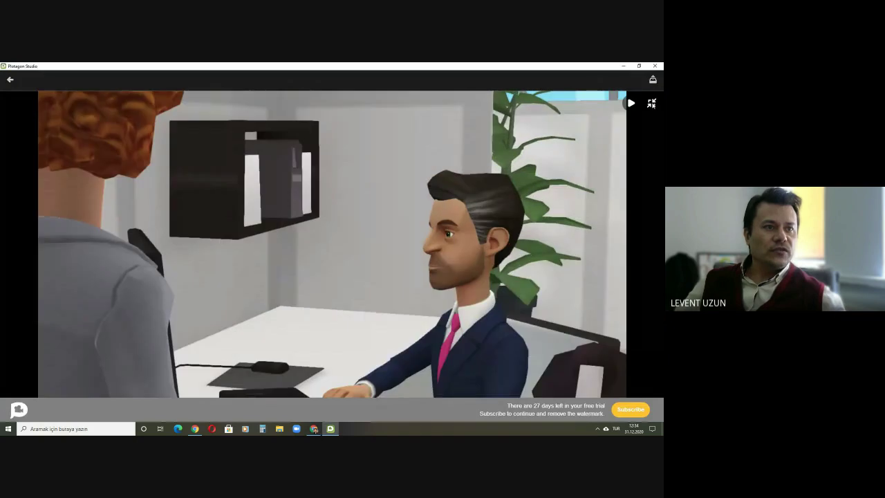
left_click(651, 103)
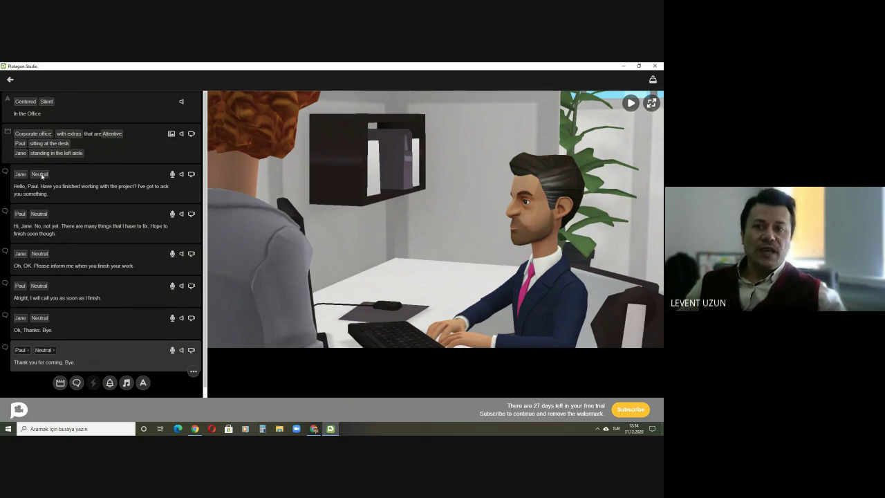
left_click(42, 175)
left_click(54, 173)
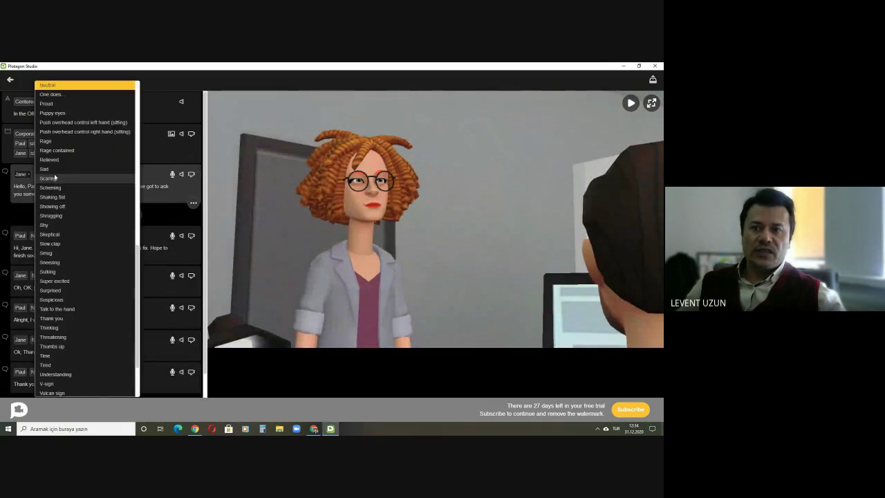
scroll(72, 185, "up", 10)
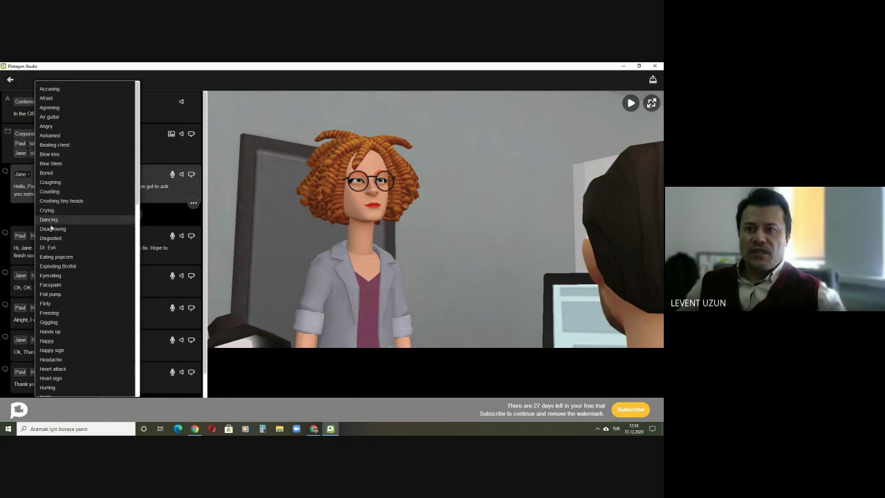
scroll(55, 283, "down", 8)
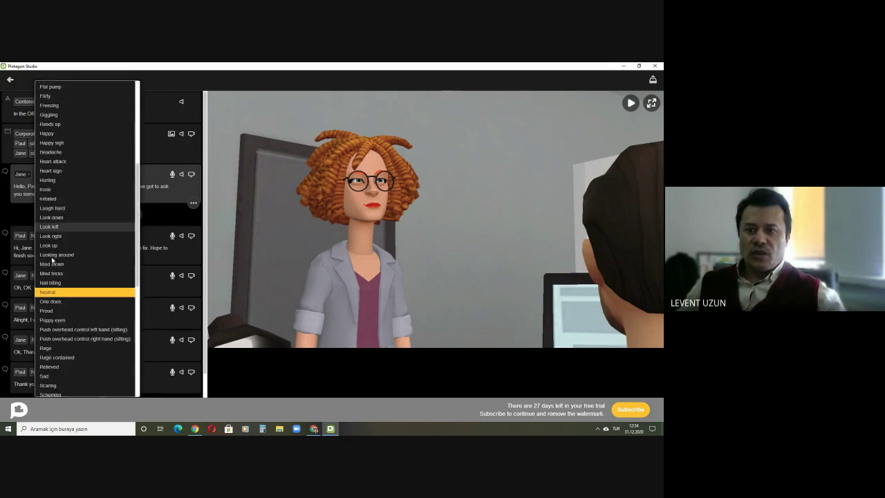
scroll(62, 259, "down", 8)
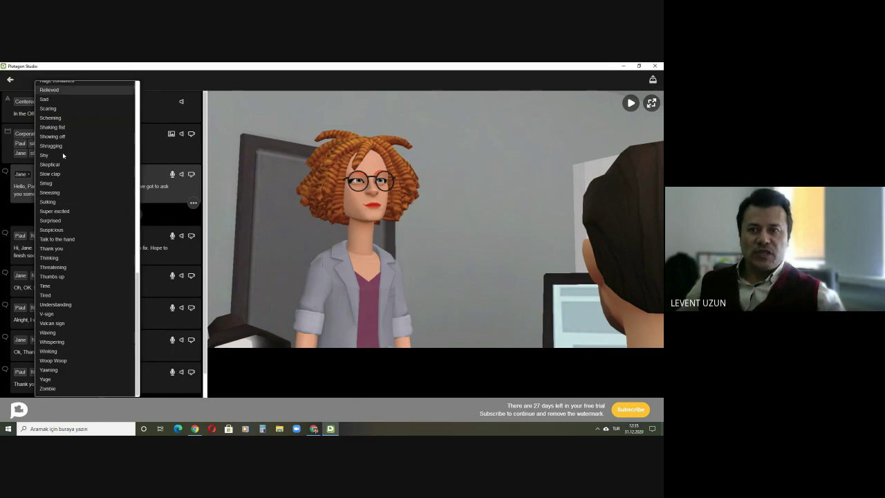
left_click(143, 90)
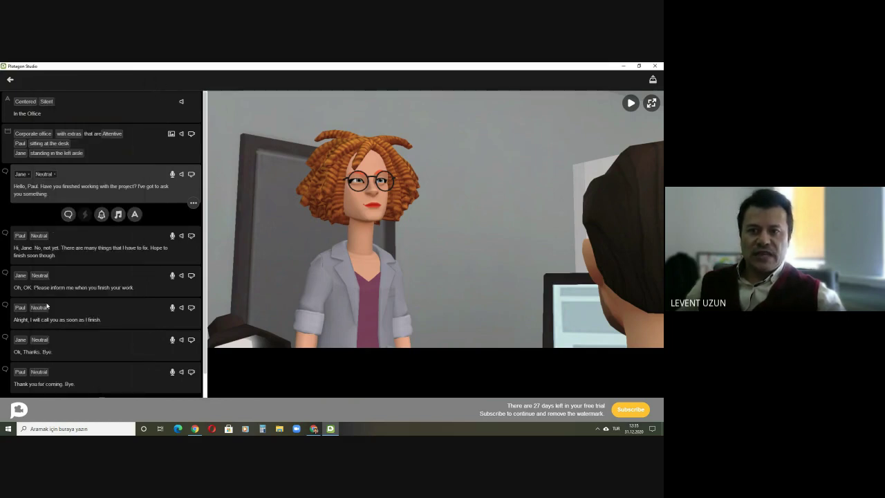
Step: Play the In the Office movie full-window from its title card, then pause and restore the script
left_click(114, 142)
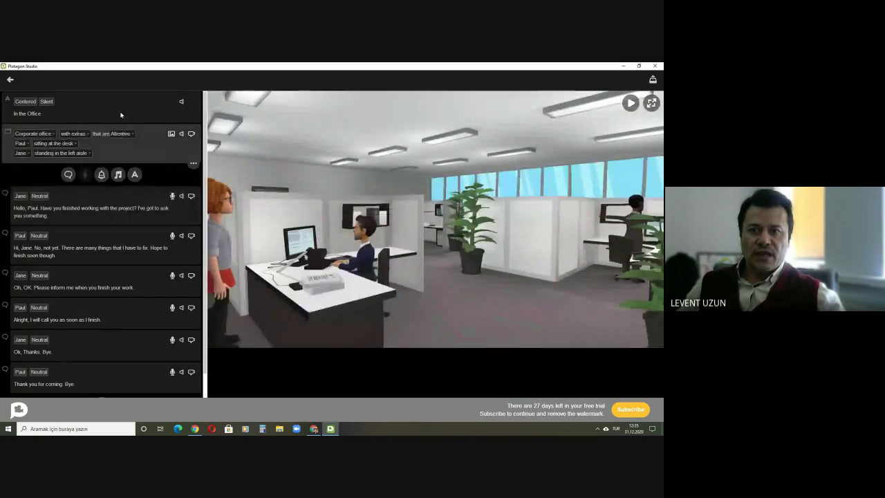
left_click(120, 112)
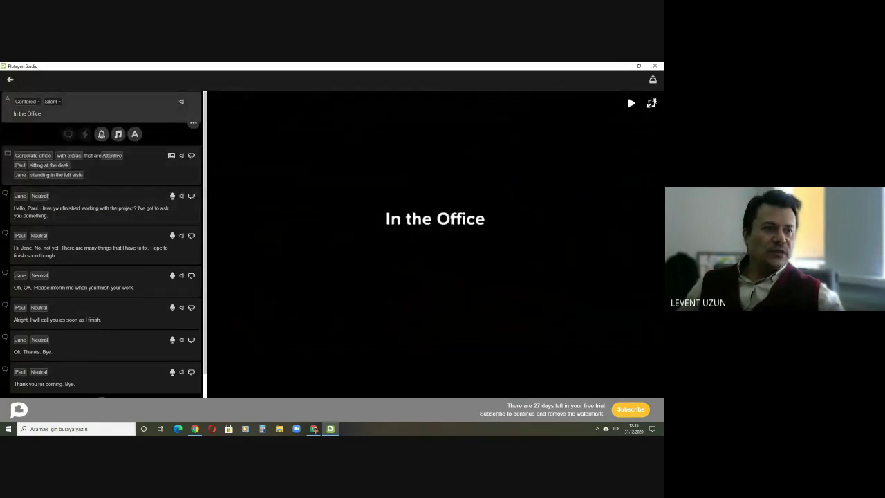
left_click(651, 103)
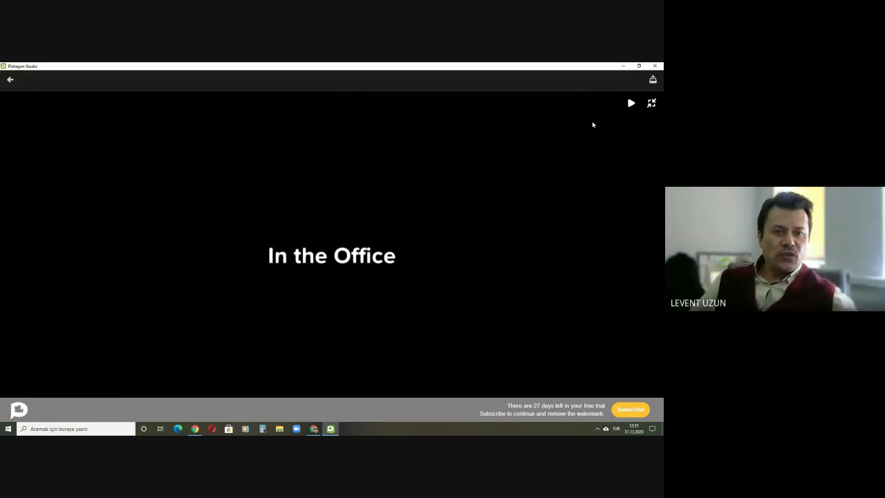
left_click(630, 103)
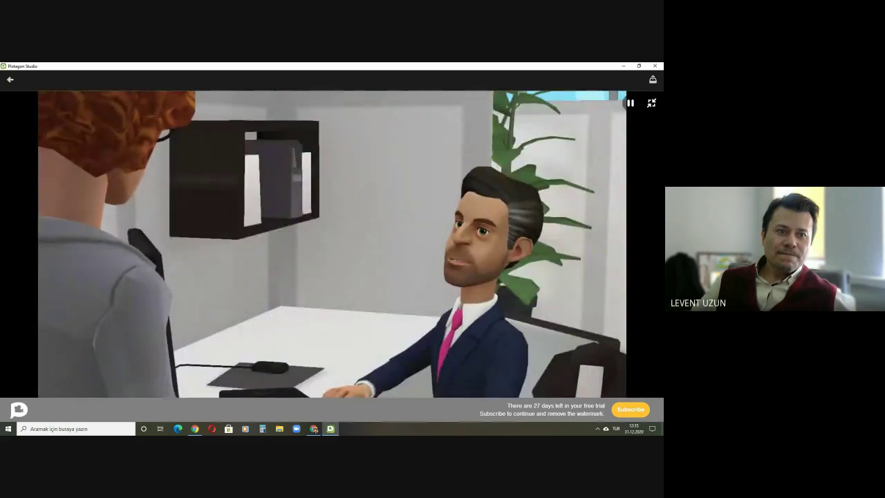
key("space")
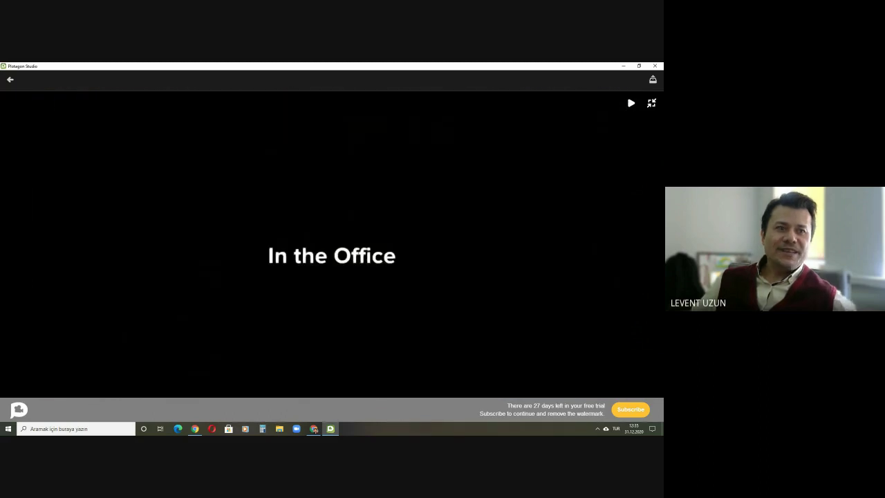
left_click(650, 103)
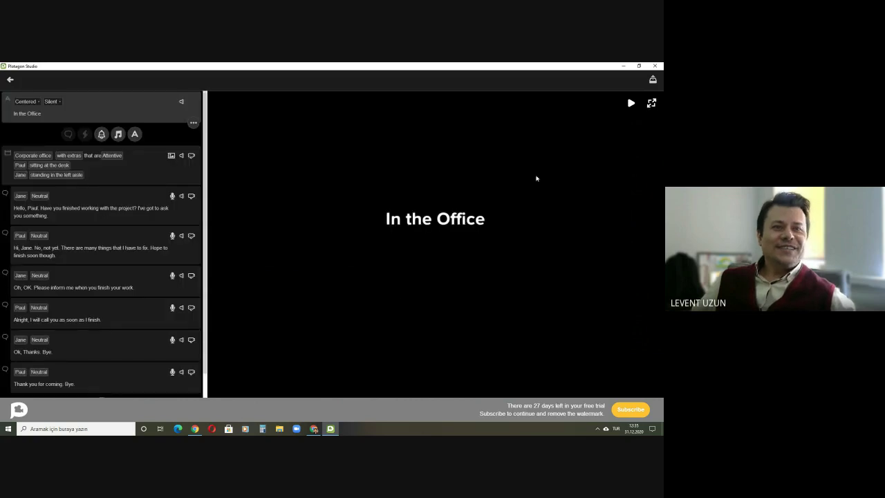
Step: Switch back to the Google Meet call's participant grid
left_click(314, 429)
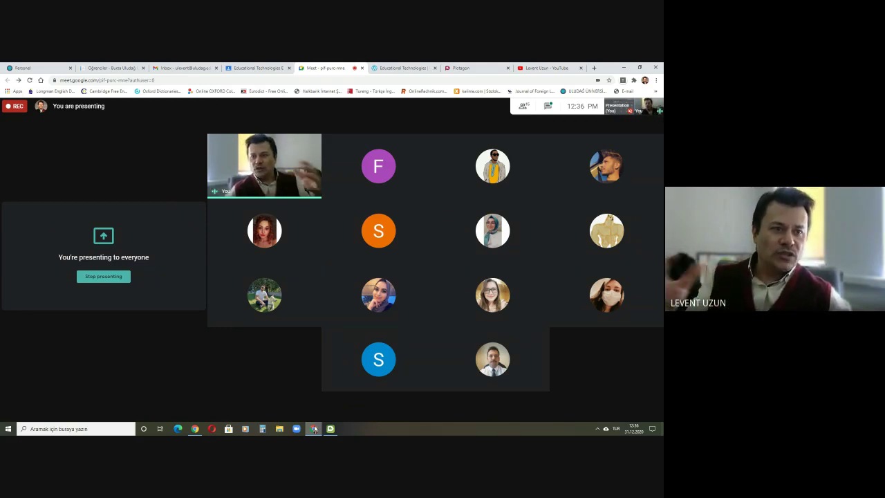
Step: Open the Meet chat to read the class messages, then return to Plotagon Studio
left_click(548, 106)
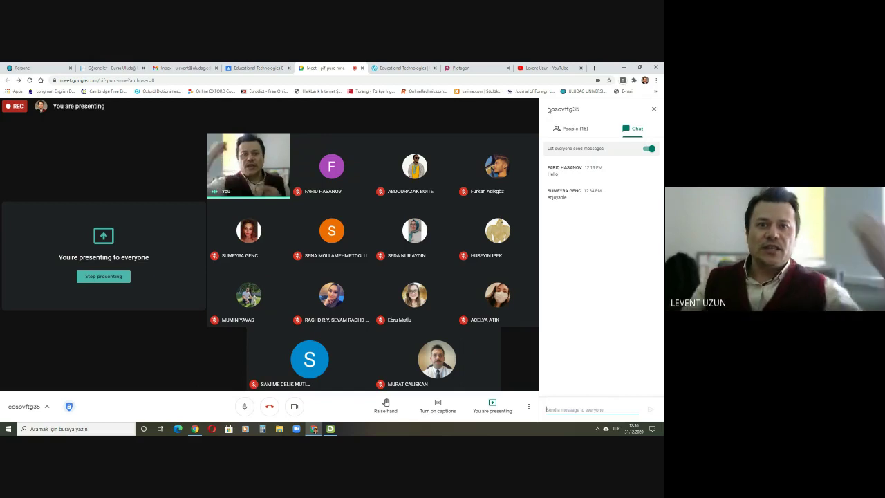
left_click(330, 429)
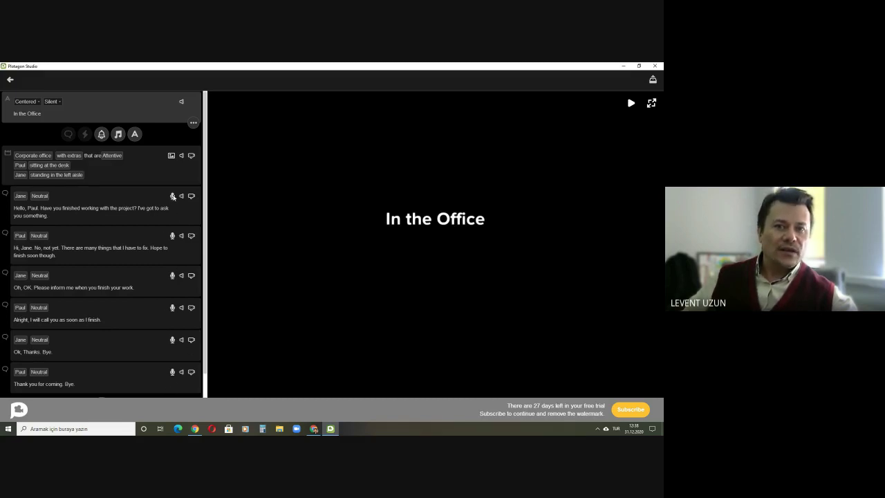
Step: Open voice recording for Jane's first line, try importing a voice file and cancel, then return to Meet
left_click(173, 197)
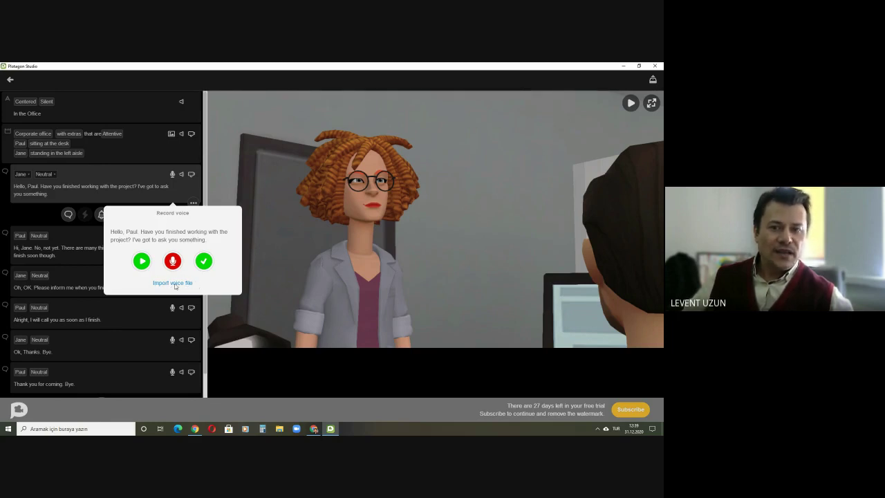
left_click(186, 283)
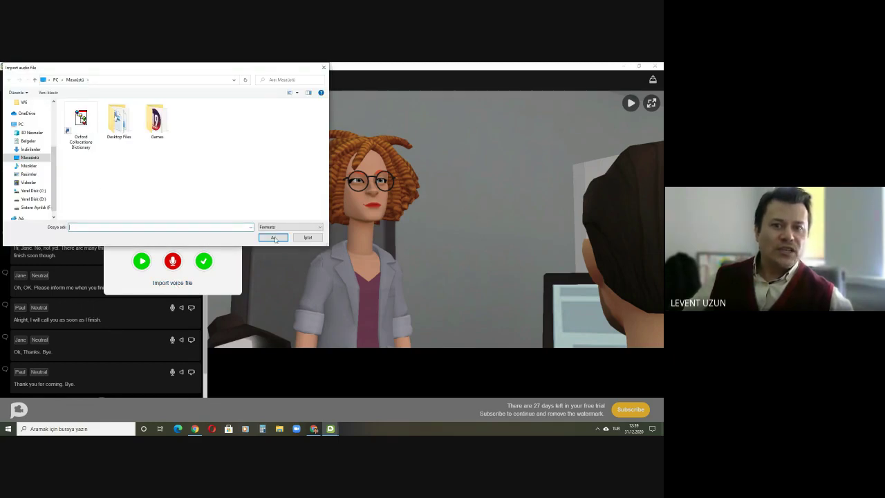
left_click(307, 237)
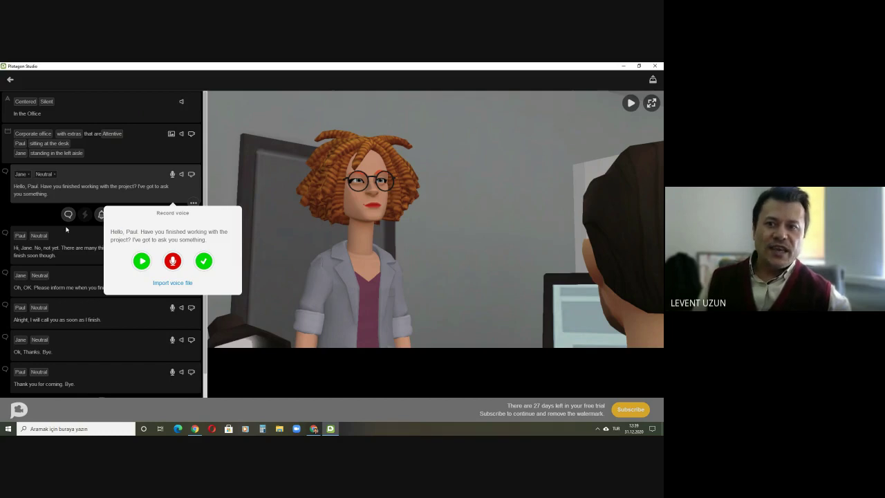
left_click(313, 428)
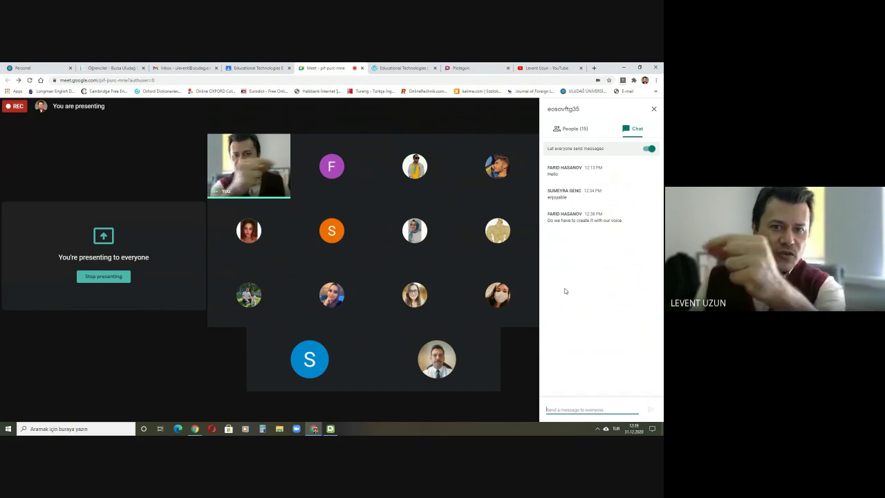
left_click(330, 429)
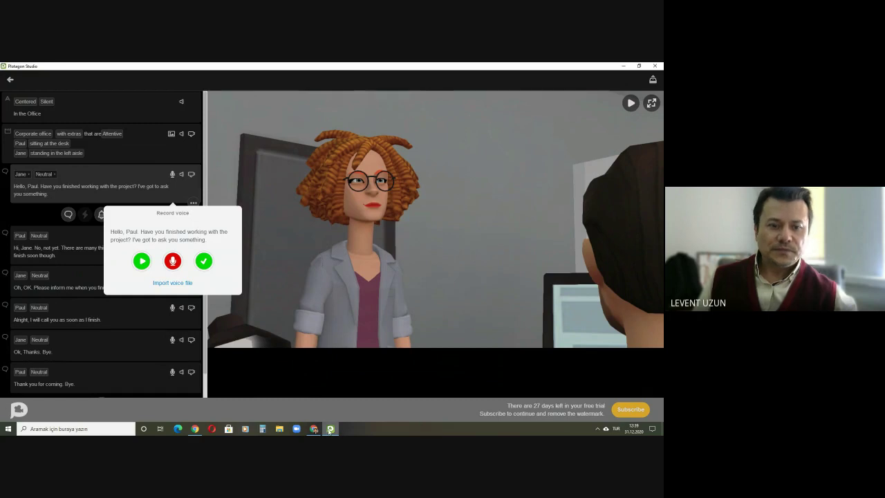
left_click(329, 429)
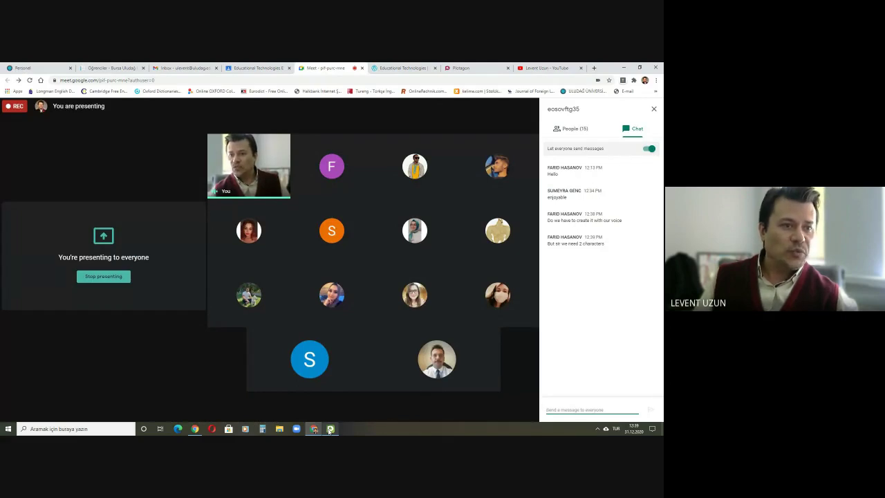
left_click(329, 429)
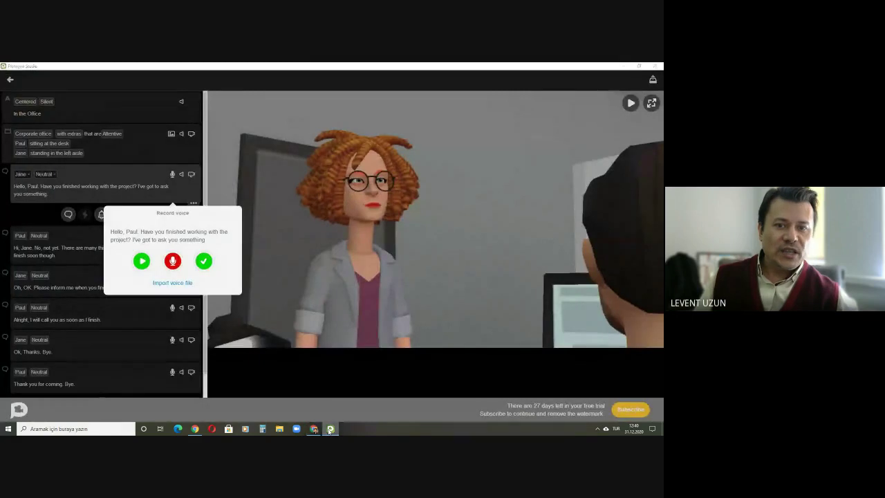
left_click(329, 429)
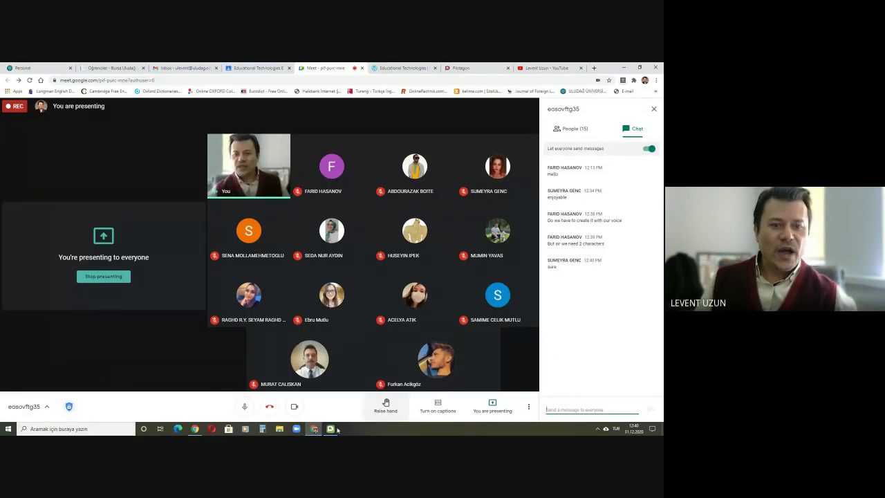
mouse_move(315, 429)
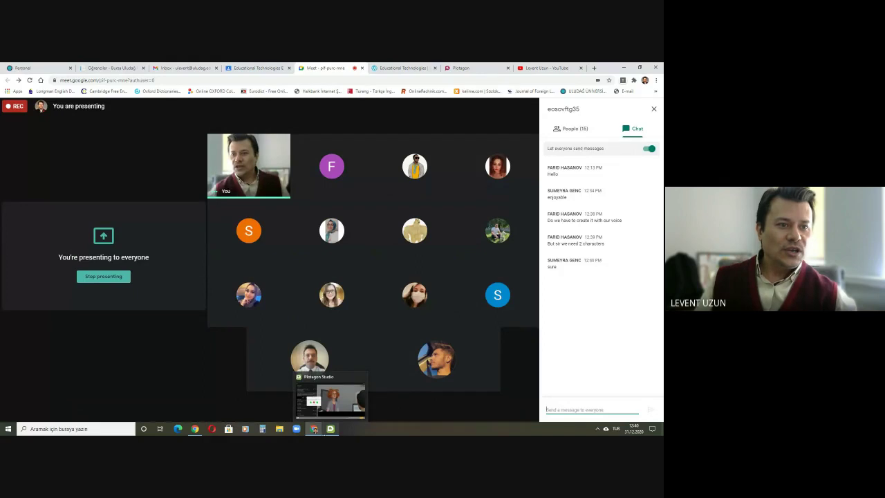
Step: Record a take of Jane's opening line, listen to it, and start re-recording it
left_click(330, 400)
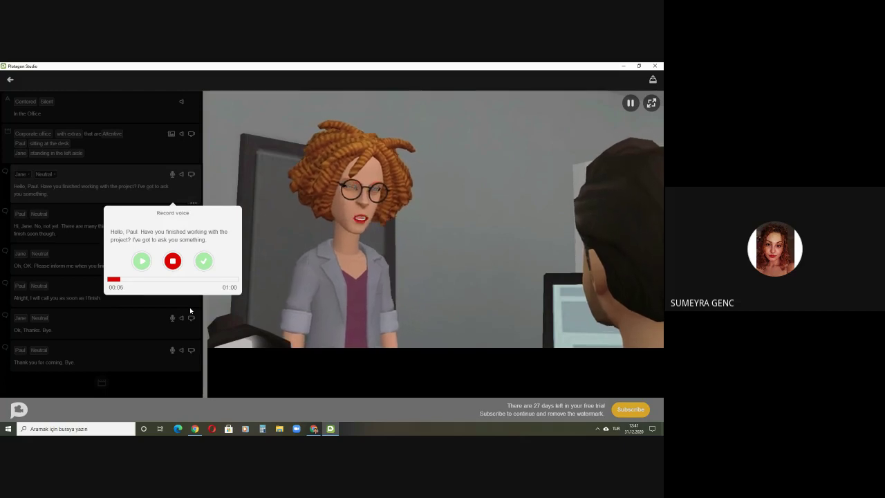
left_click(173, 261)
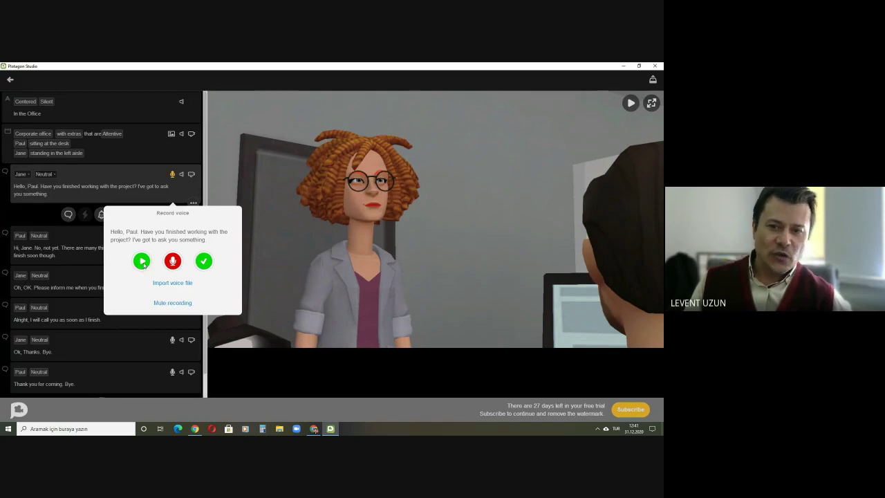
left_click(143, 264)
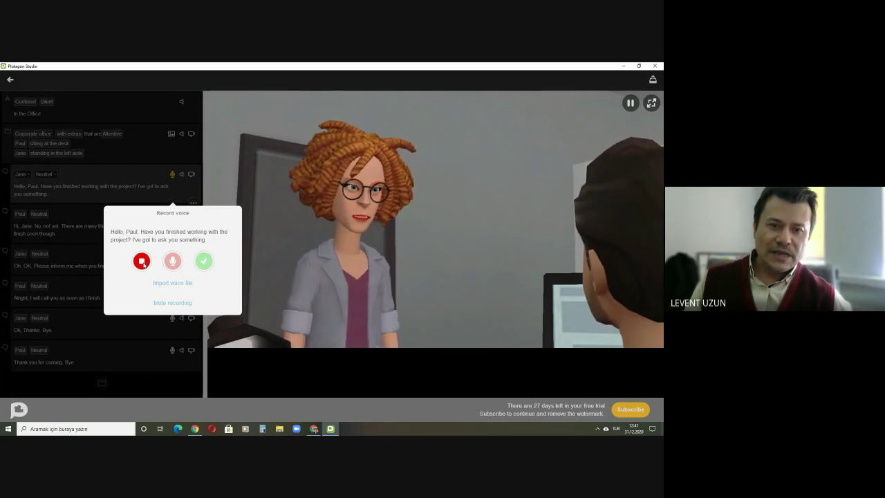
left_click(142, 261)
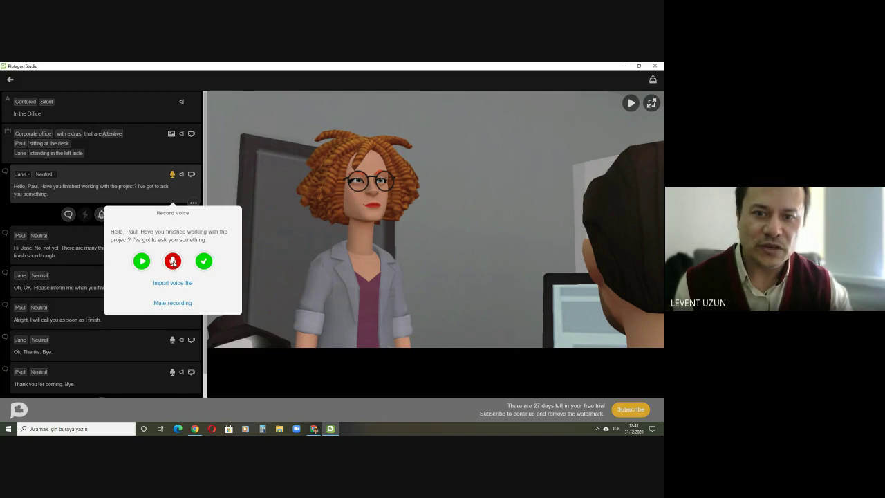
left_click(173, 261)
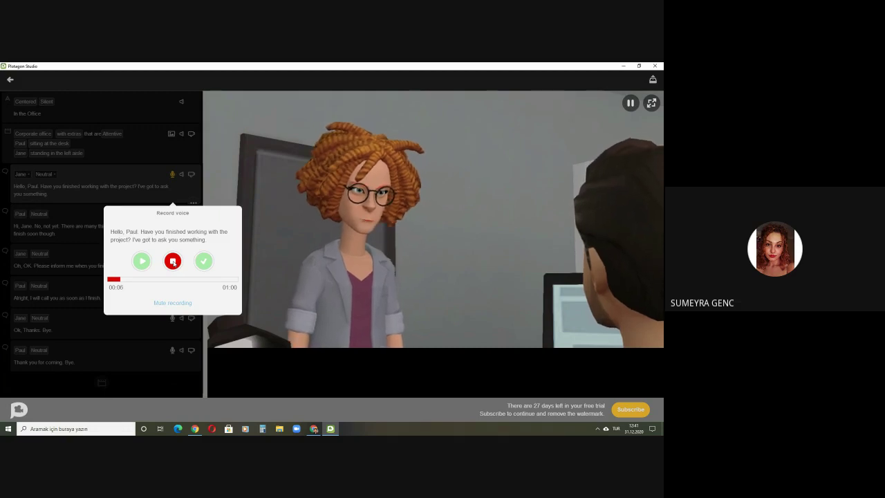
Step: Stop, review and accept the new voice take for Jane's opening line, then flick to Meet and back
left_click(173, 262)
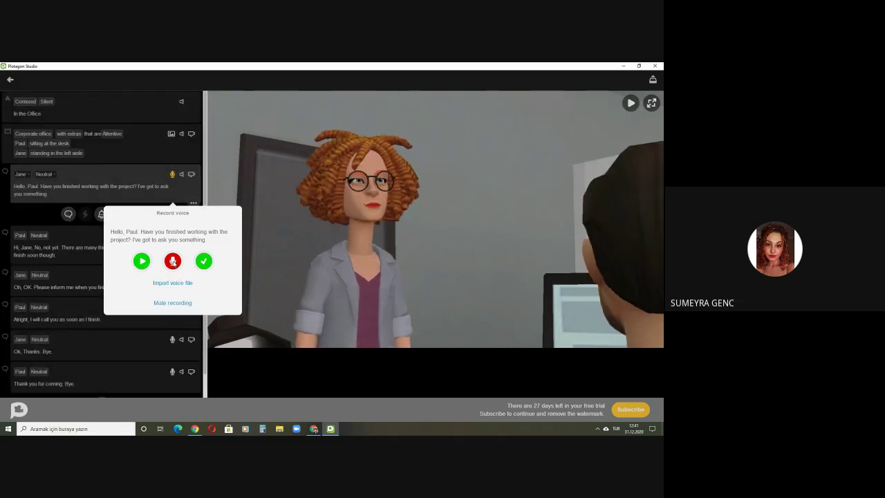
left_click(142, 262)
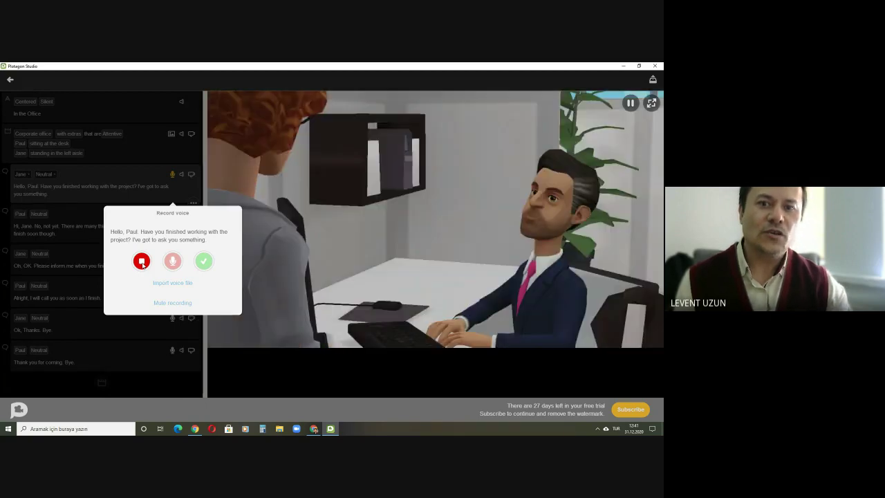
left_click(142, 261)
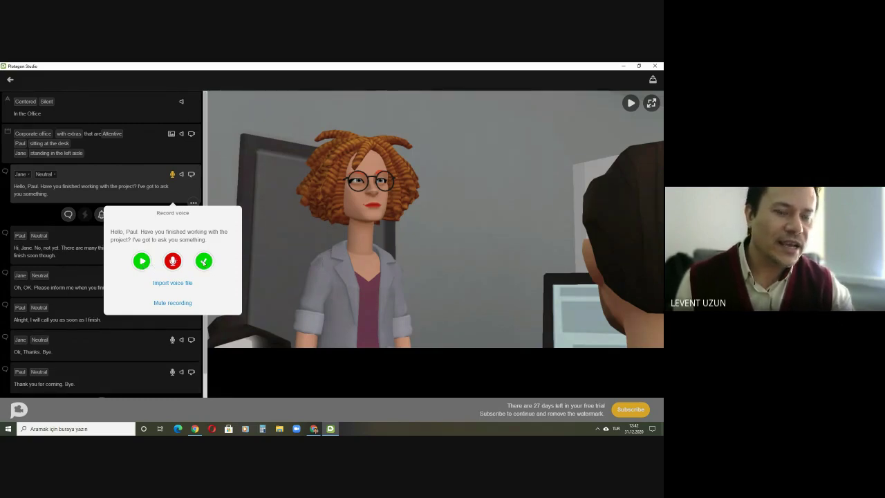
left_click(203, 260)
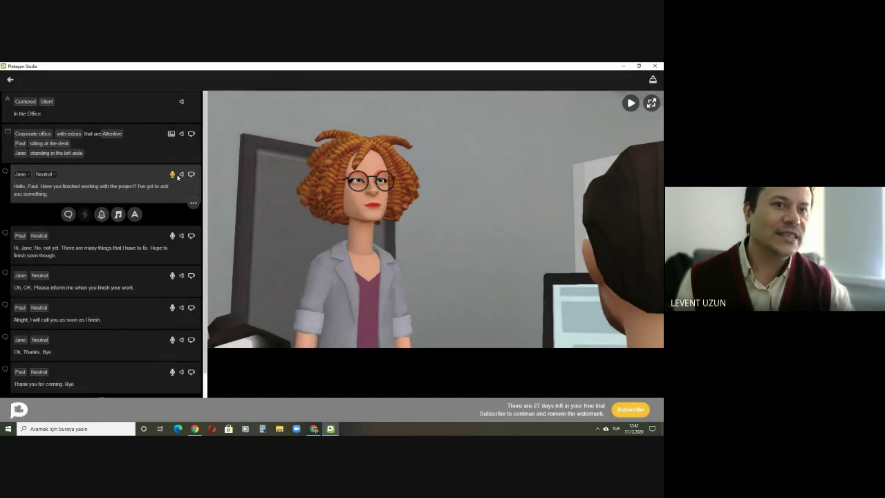
left_click(313, 428)
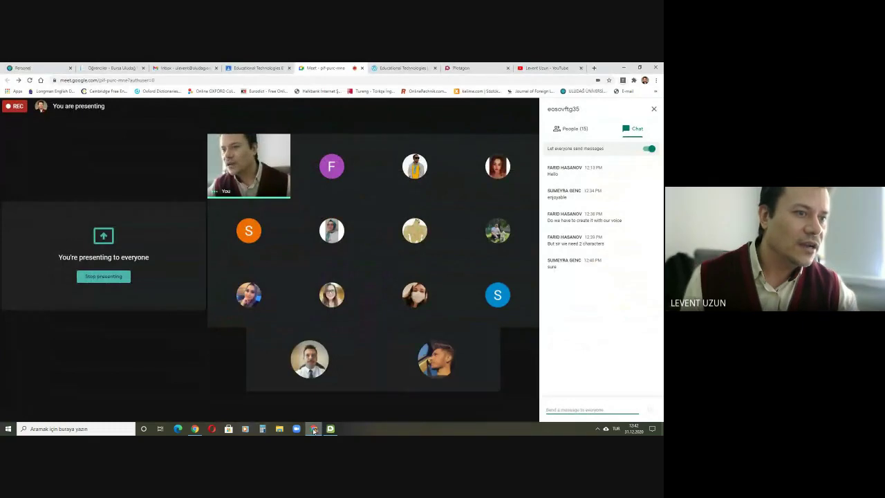
left_click(319, 431)
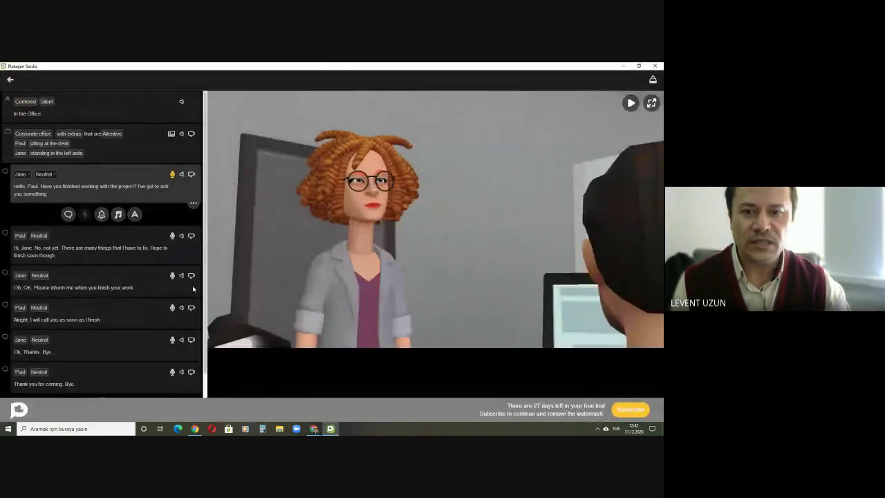
Step: Record and keep a voice take for Paul's first reply
left_click(173, 237)
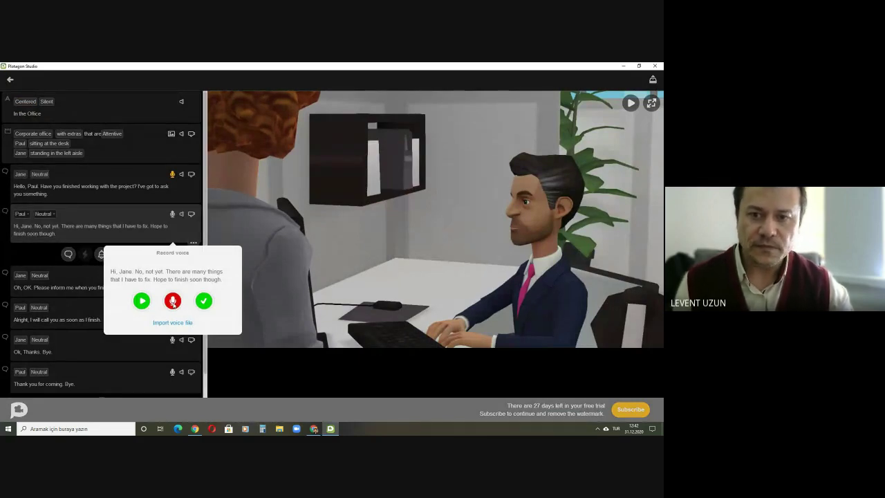
left_click(172, 301)
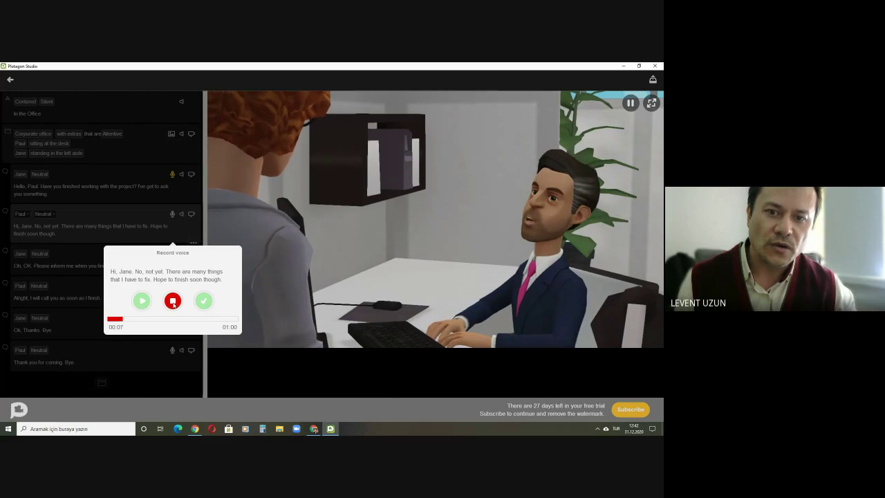
left_click(173, 301)
left_click(204, 302)
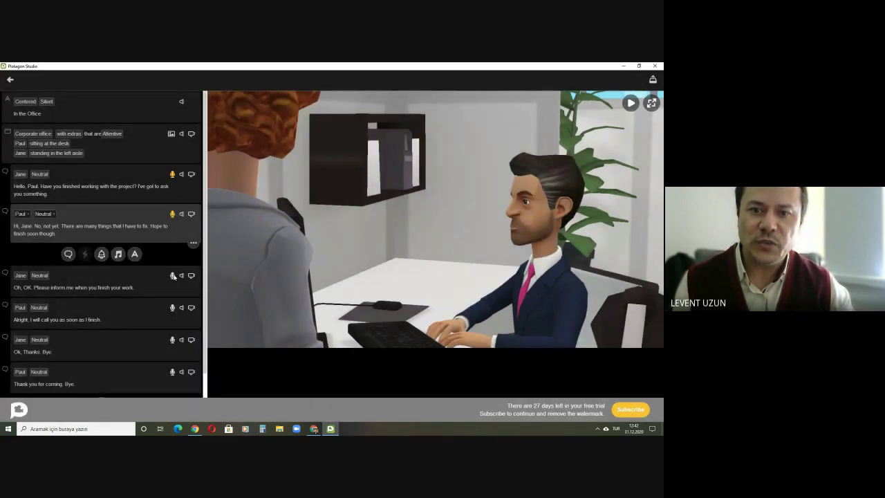
Step: Record and keep Jane's line "Oh, OK. Please inform me when you finish your work."
left_click(173, 275)
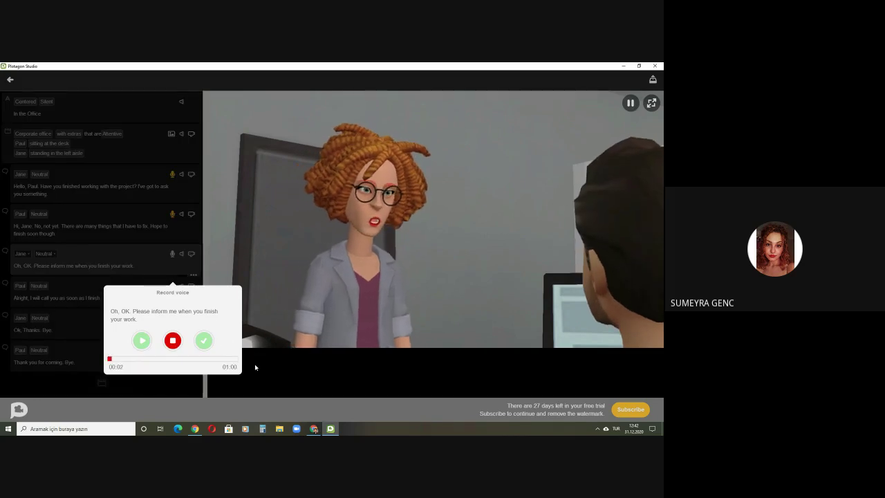
left_click(173, 341)
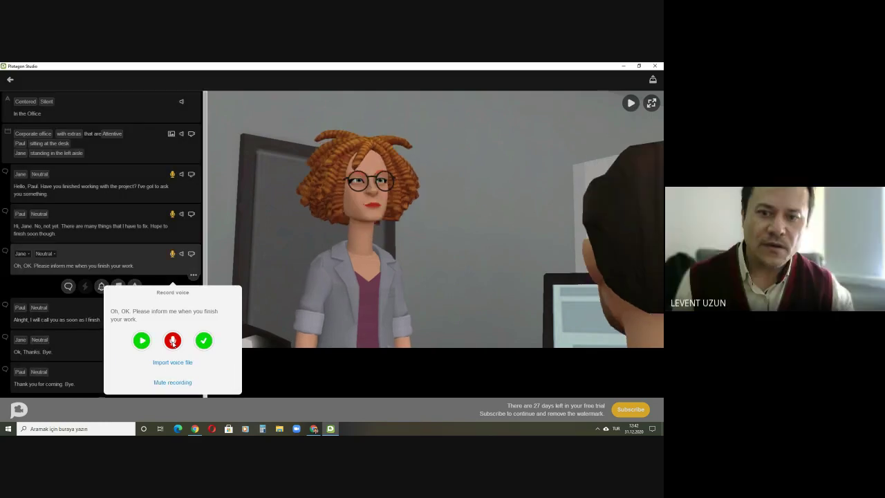
left_click(202, 340)
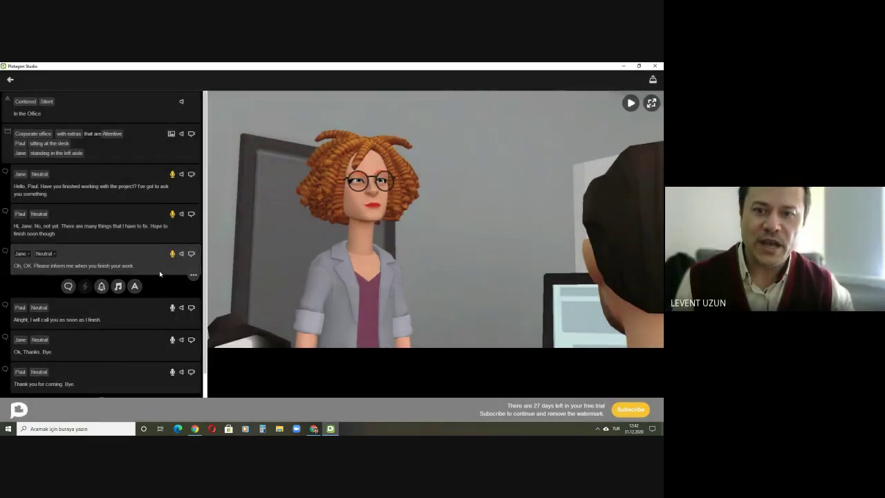
Step: Record and keep Paul's line "Alright, I will call you as soon as I finish."
scroll(159, 272, "down", 2)
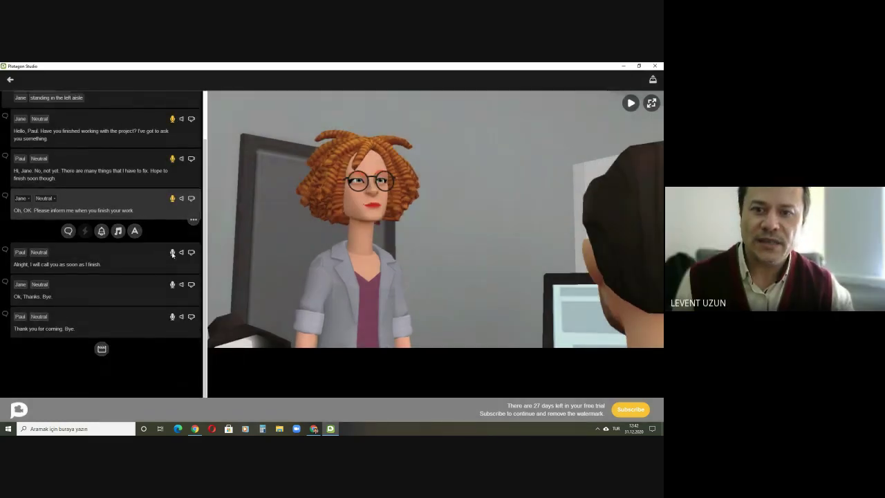
left_click(173, 253)
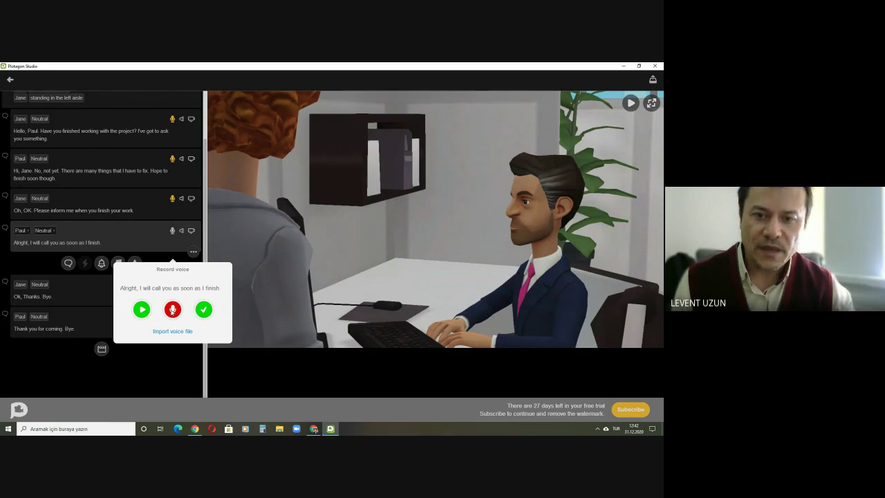
left_click(172, 310)
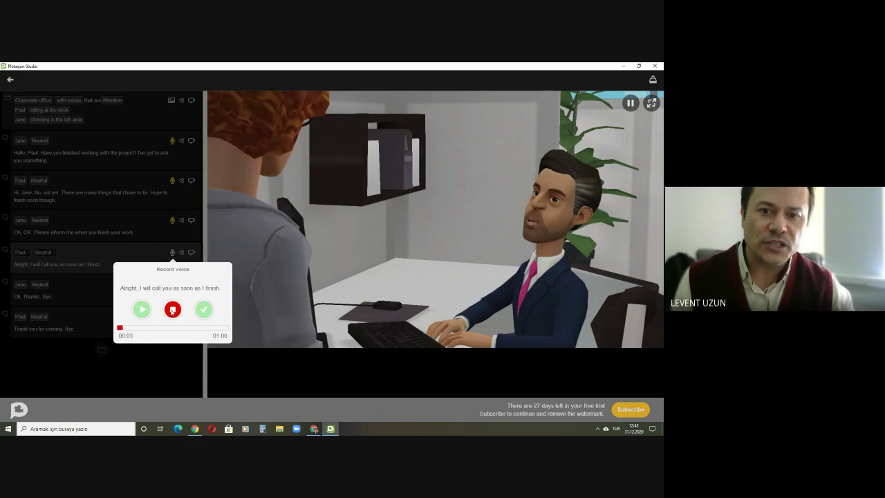
left_click(172, 310)
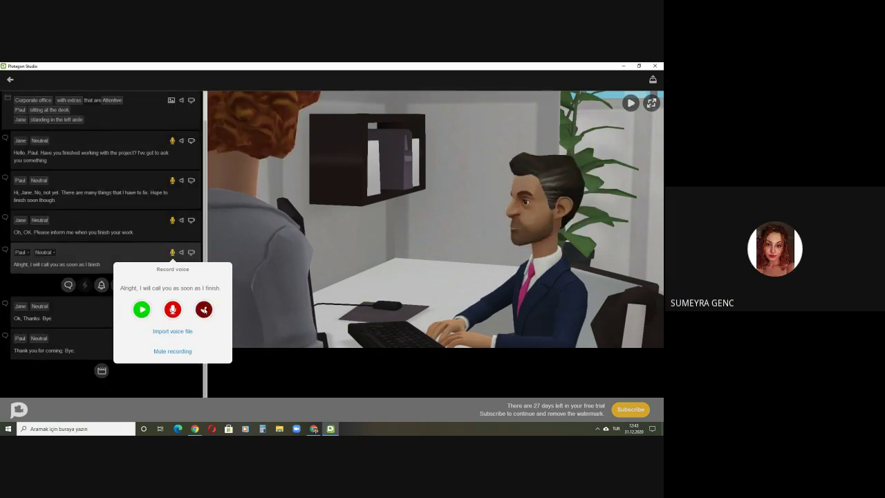
left_click(204, 310)
Step: Record and keep Jane's goodbye line "Ok, Thanks. Bye."
scroll(162, 288, "down", 1)
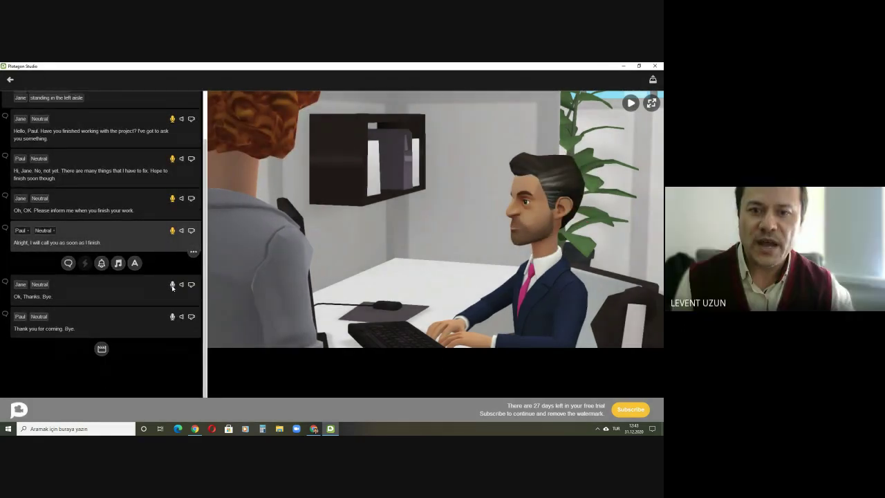
left_click(172, 285)
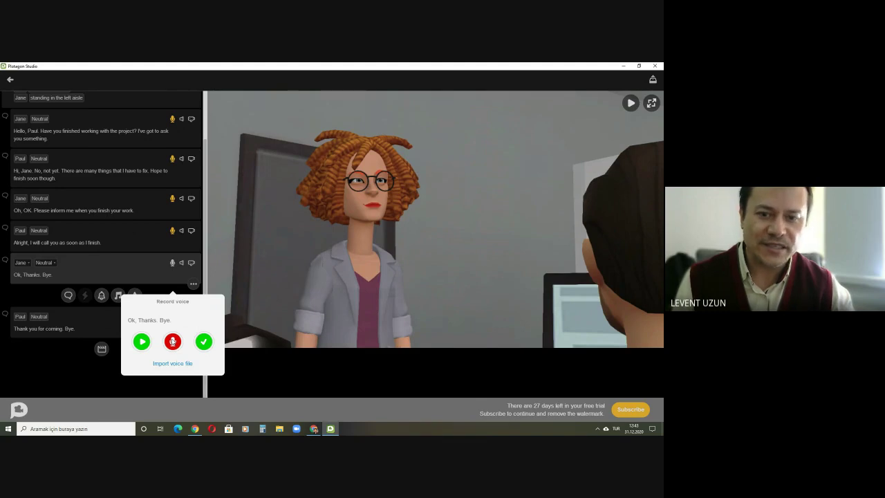
left_click(173, 341)
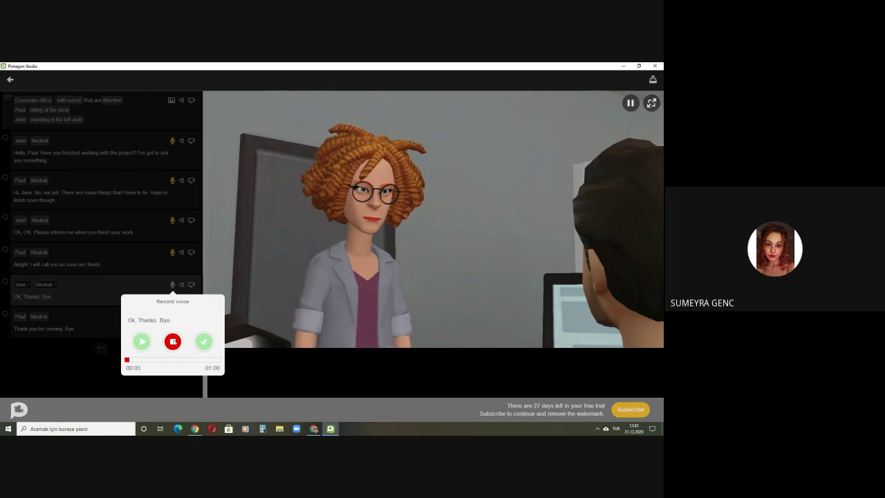
left_click(173, 341)
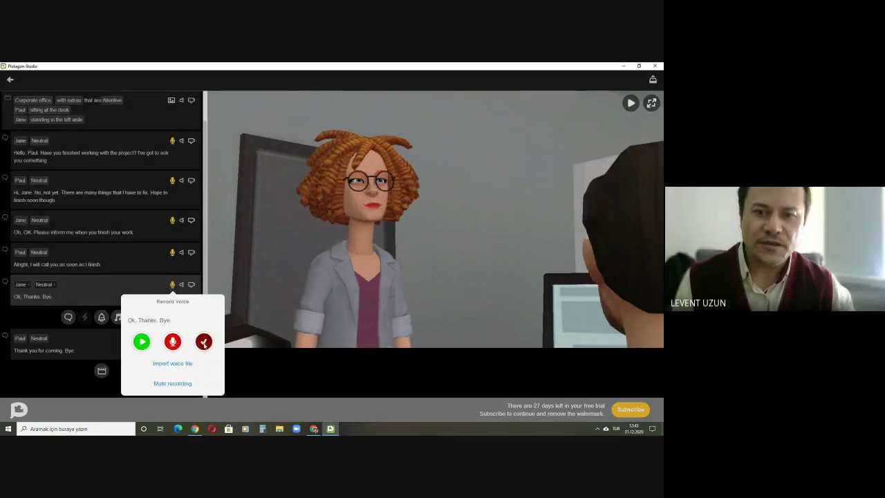
left_click(203, 340)
Step: Record Paul's closing line "Thank you for coming. Bye."
mouse_move(145, 299)
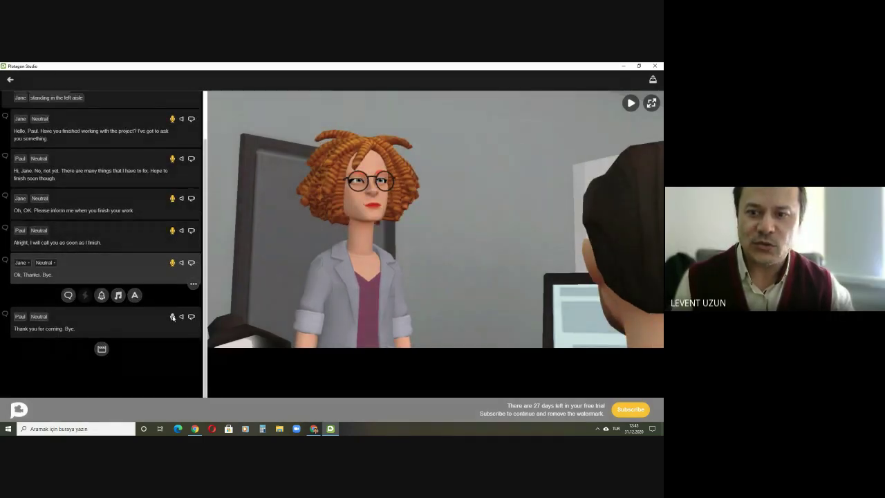
left_click(173, 319)
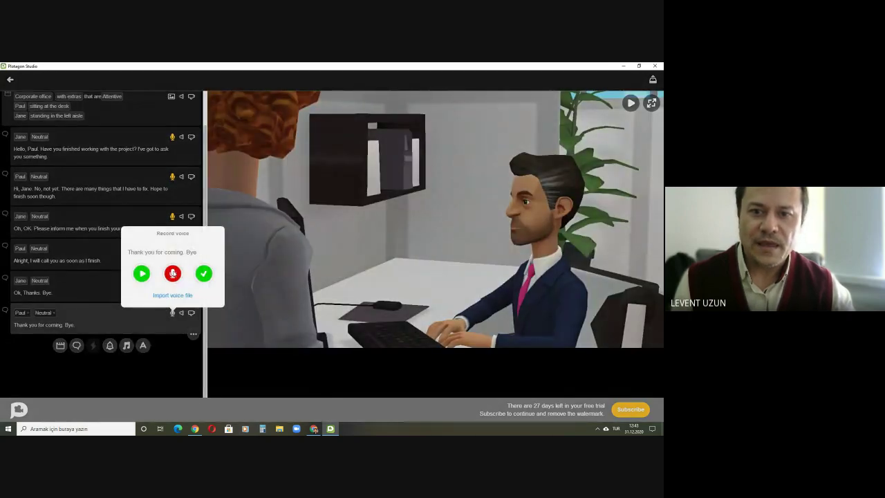
left_click(173, 273)
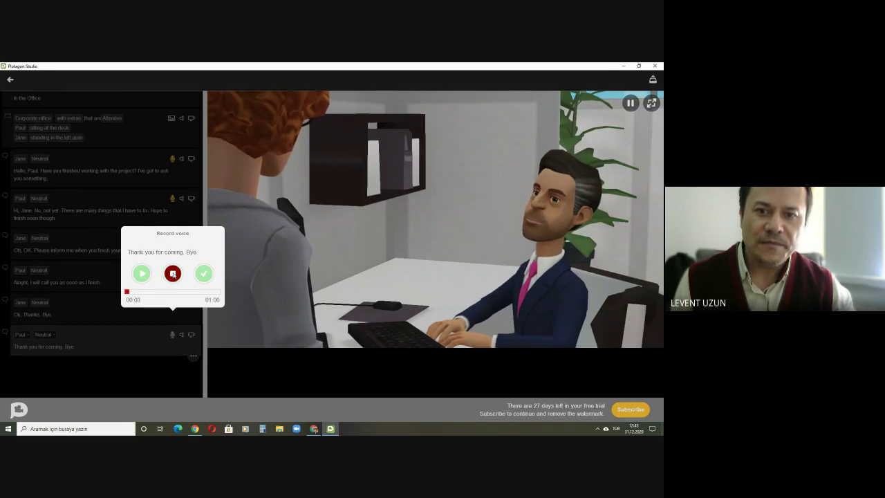
left_click(173, 273)
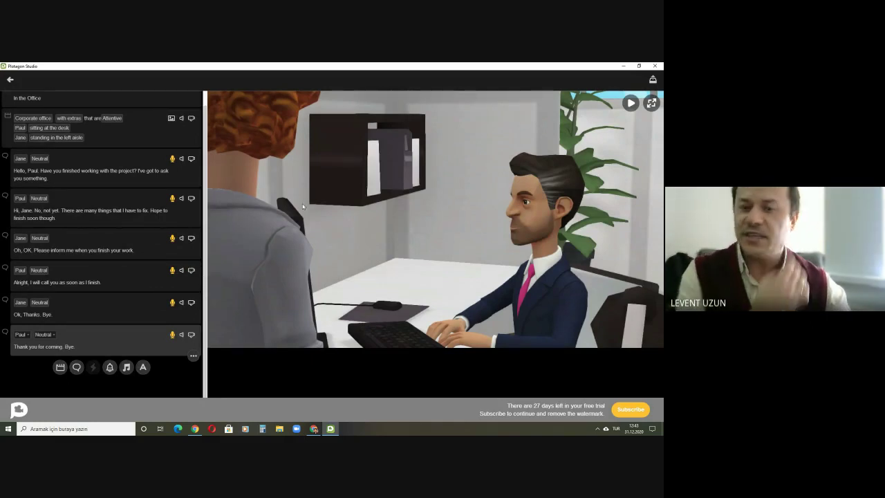
Step: Watch the voiced In the Office movie full-window from its title card, then return to Google Meet
left_click(651, 103)
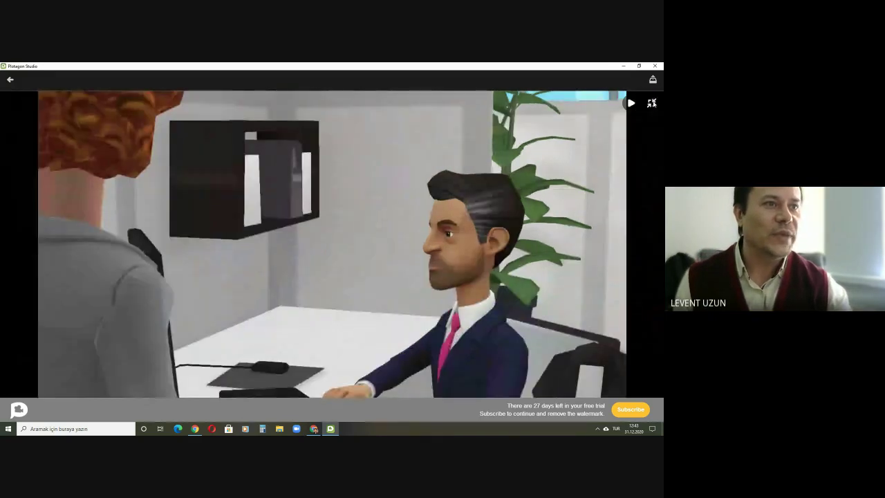
left_click(651, 103)
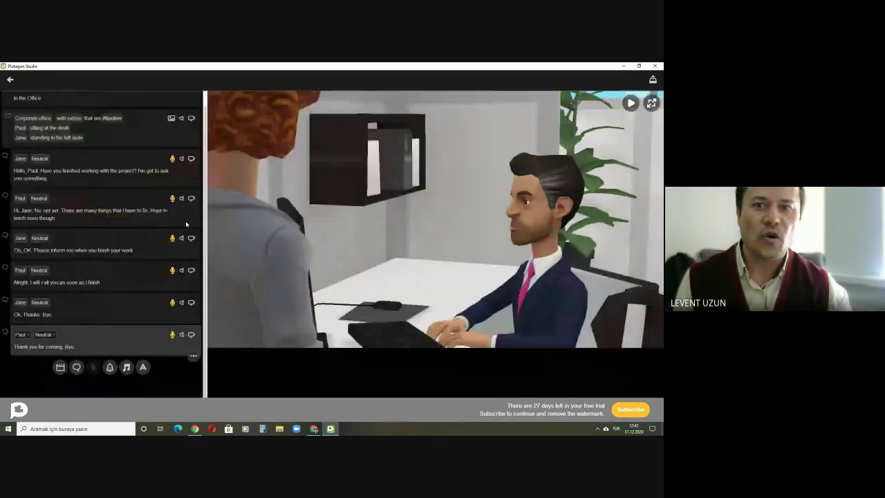
left_click(114, 115)
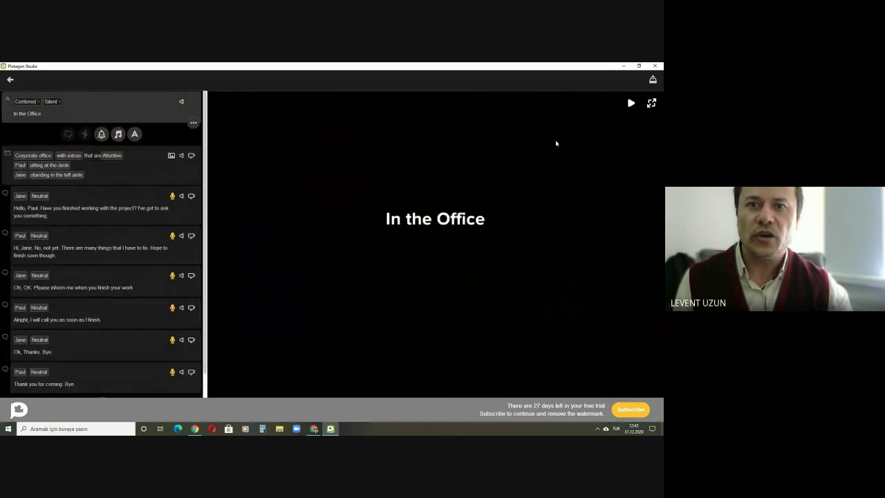
left_click(651, 103)
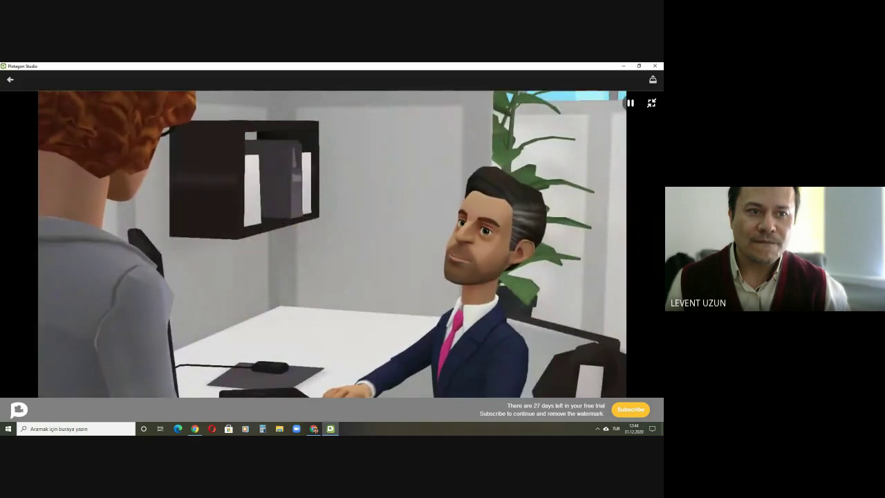
key("space")
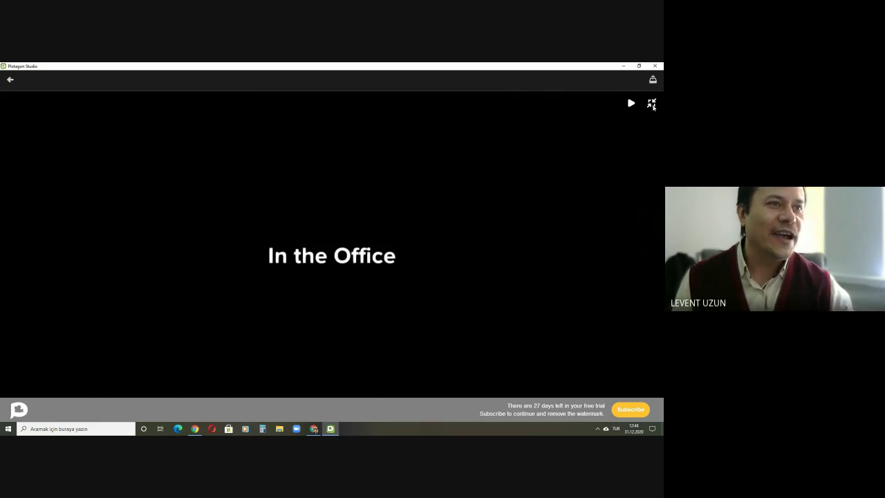
key("Escape")
left_click(314, 429)
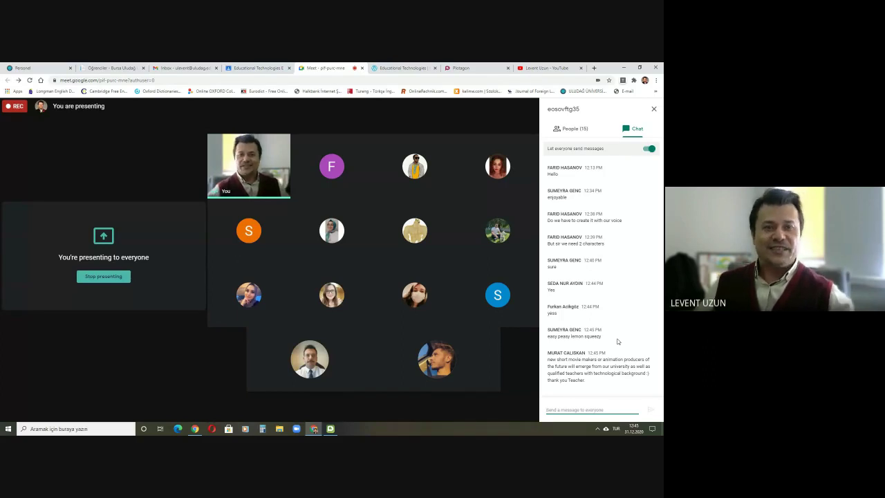
Step: Bring the Plotagon Studio 'In the Office' project back in front of Google Meet
left_click(331, 429)
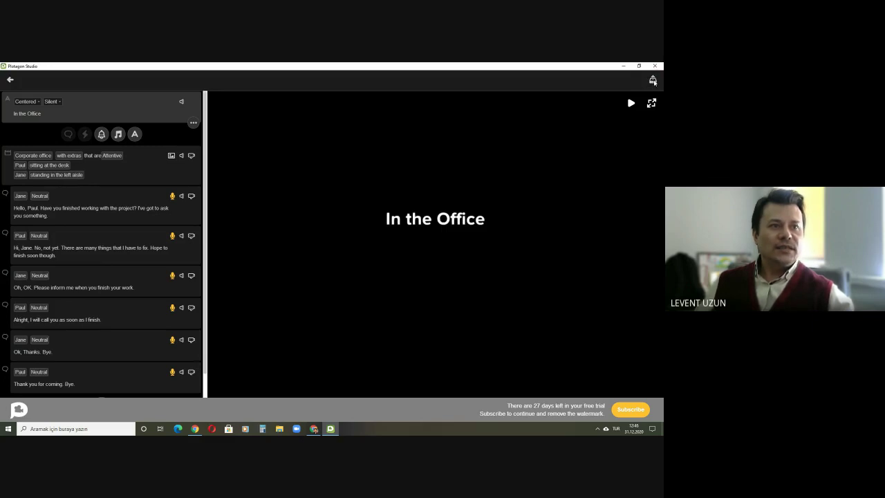
Step: Set the movie's render resolution to 720p and start rendering to reach the subtitle options
left_click(652, 80)
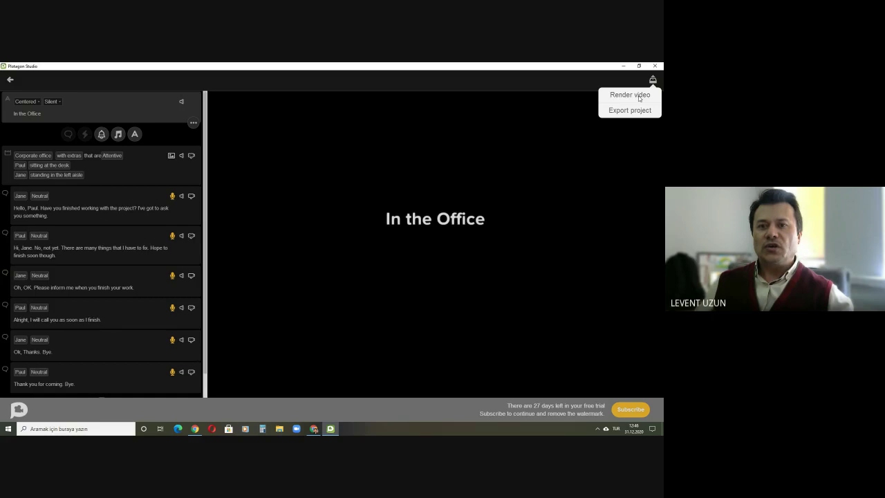
left_click(639, 98)
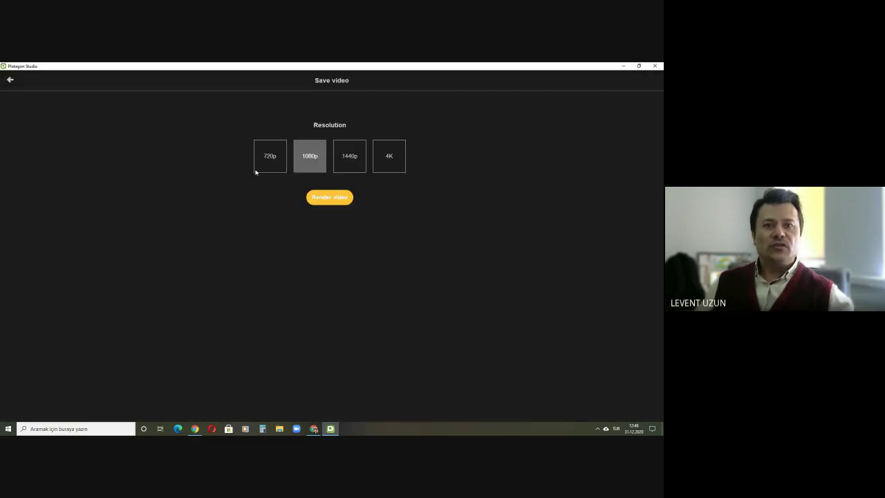
left_click(387, 162)
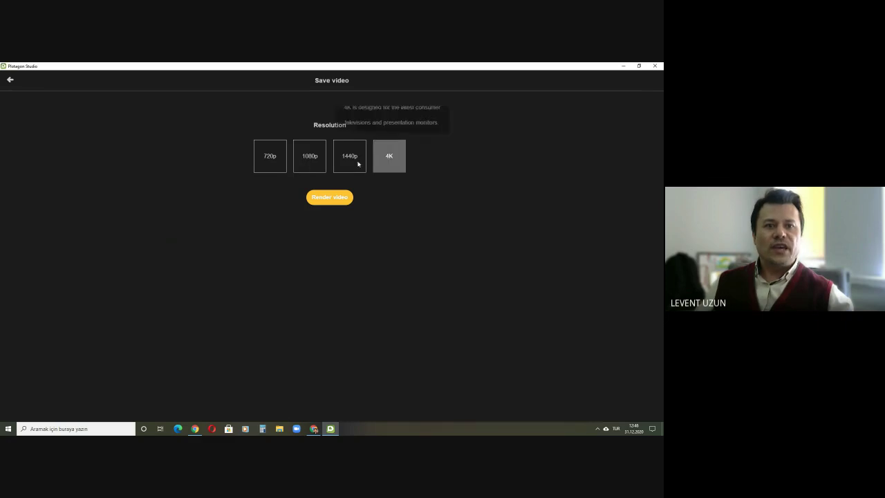
left_click(356, 162)
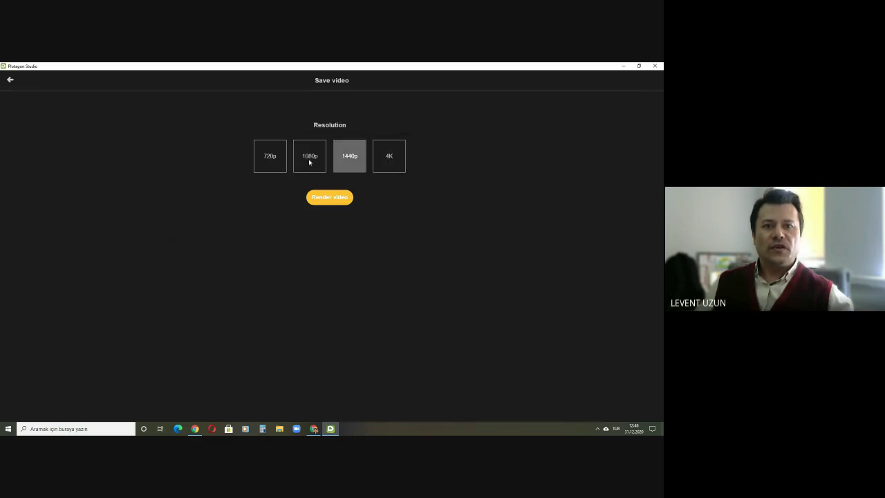
left_click(313, 161)
left_click(275, 161)
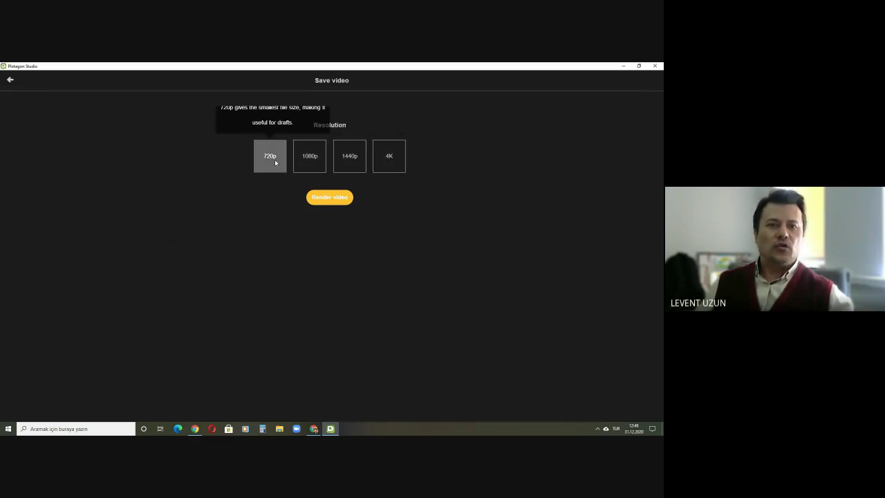
left_click(337, 201)
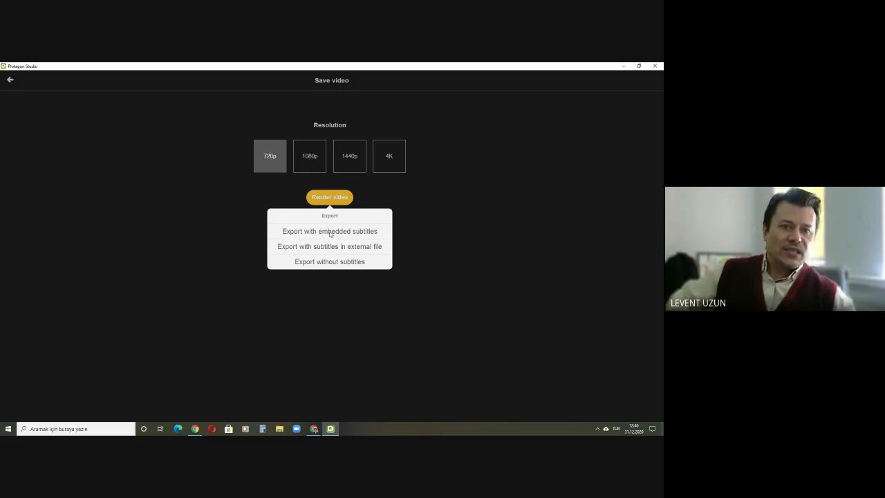
Step: Export the video with embedded subtitles and save it as 'in the office'
left_click(329, 232)
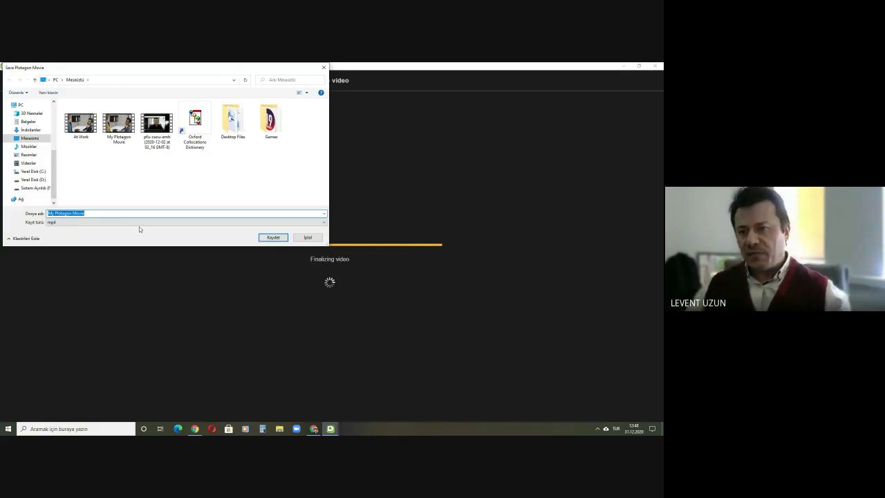
type("i")
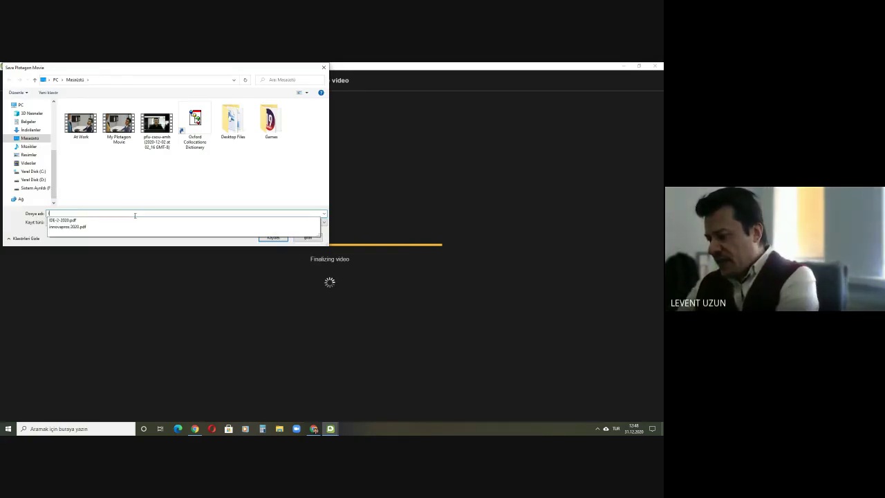
type("n the office")
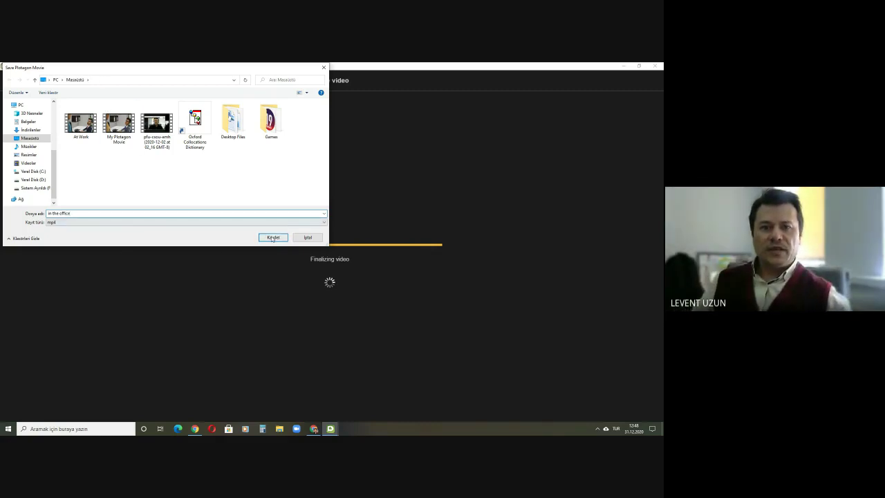
left_click(273, 237)
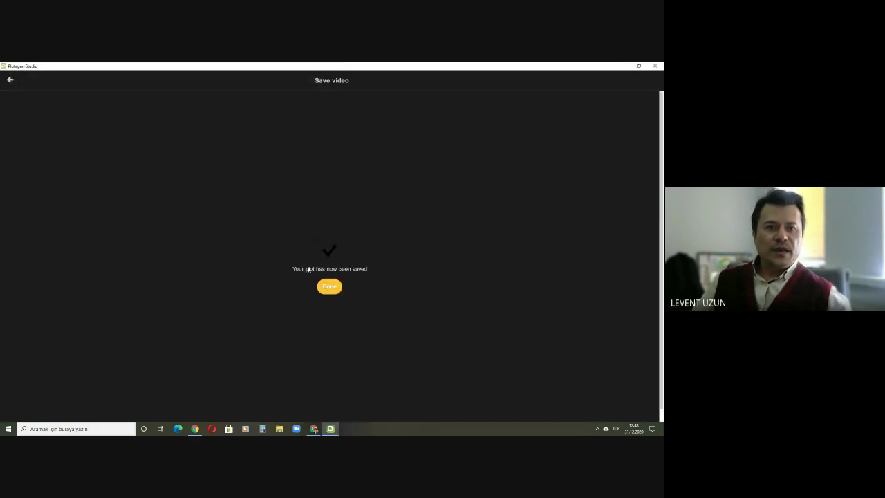
Step: Finish the export, return to the project list, and minimize Plotagon Studio
left_click(329, 287)
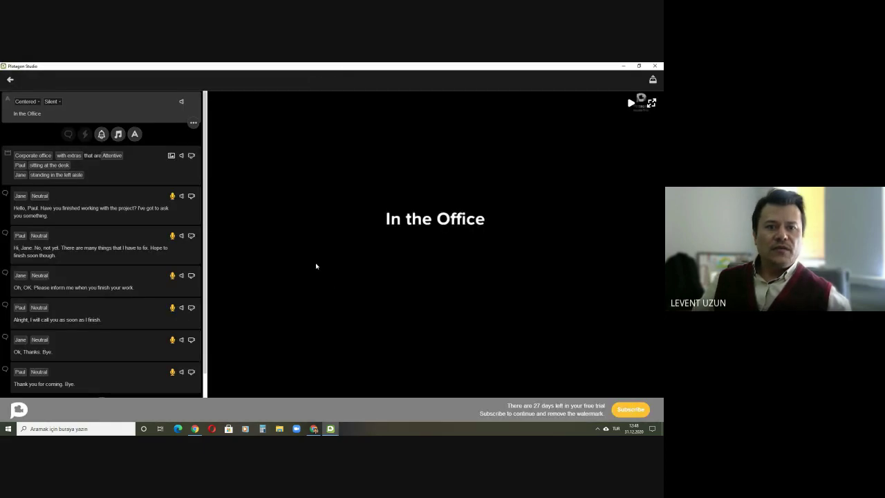
left_click(10, 82)
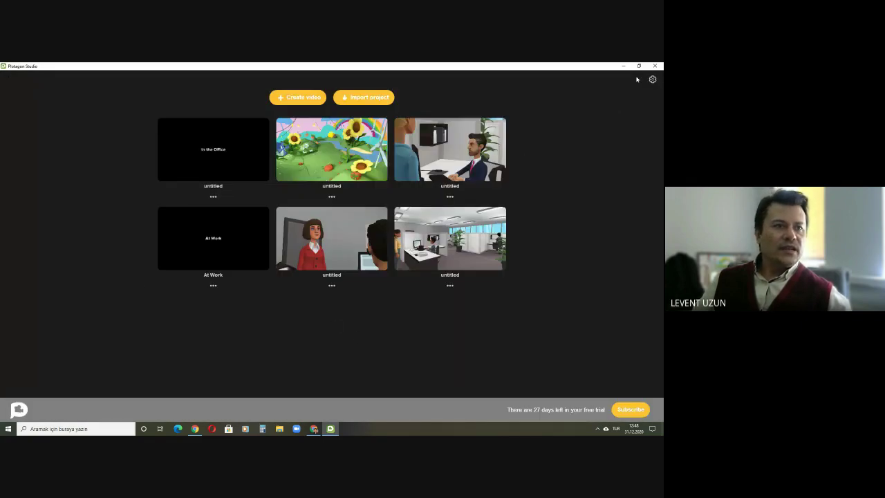
left_click(622, 67)
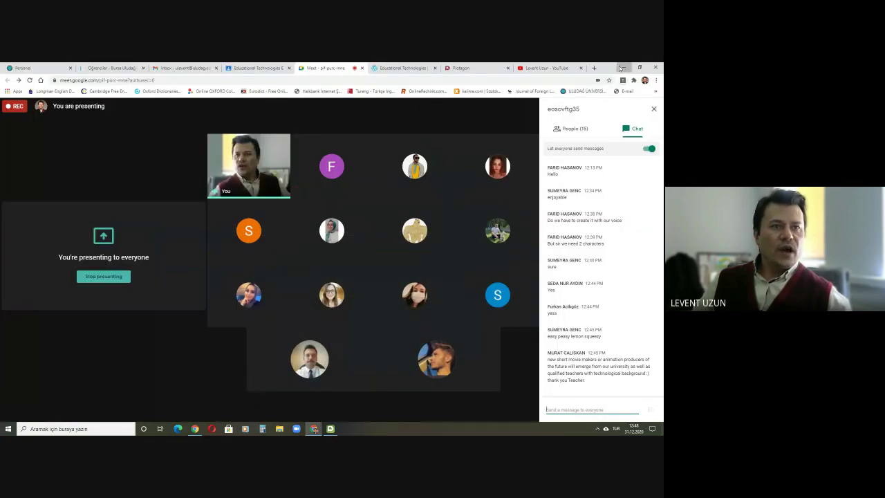
Step: Minimize Chrome and move the 'in the office' video file onto the desktop
left_click(622, 67)
left_click_drag(102, 225, 304, 257)
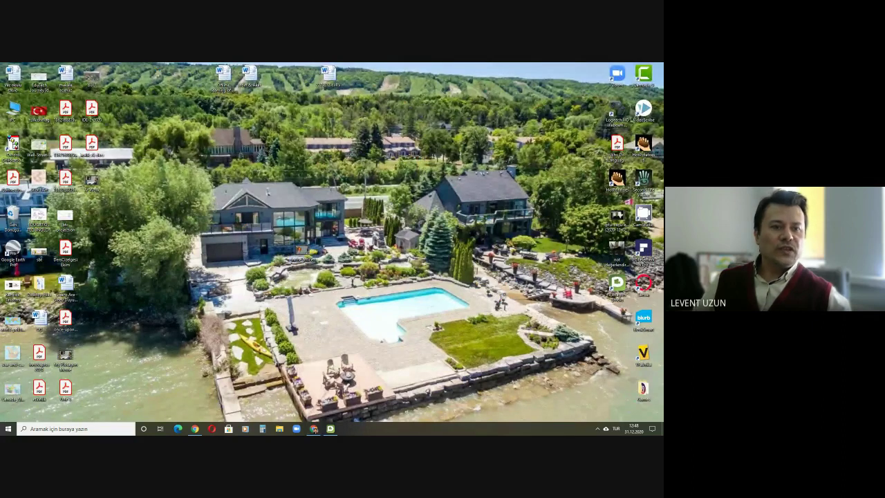
Step: Play the 'in the office' video full screen from 00:00 to the end, then close the player
left_click(637, 76)
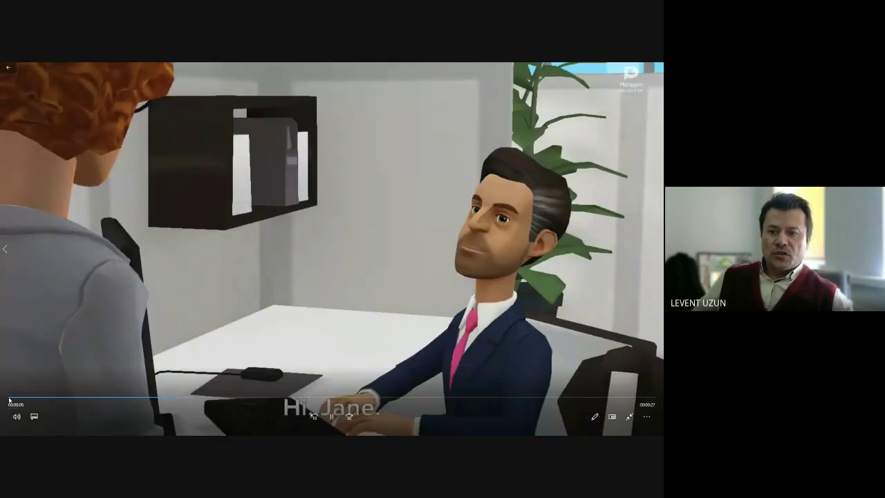
left_click(9, 400)
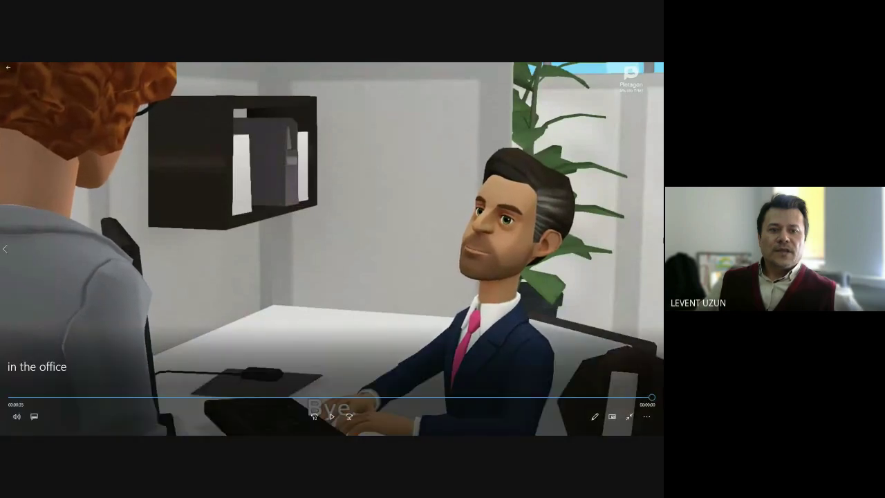
key("Escape")
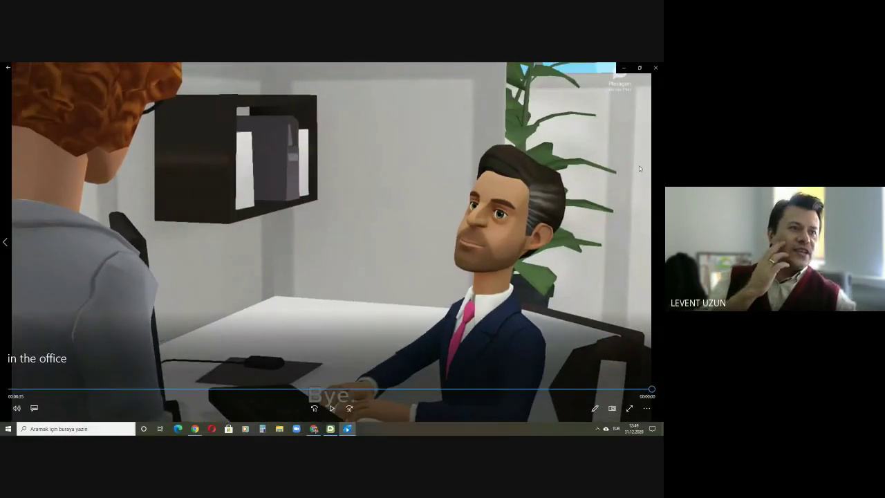
left_click(655, 67)
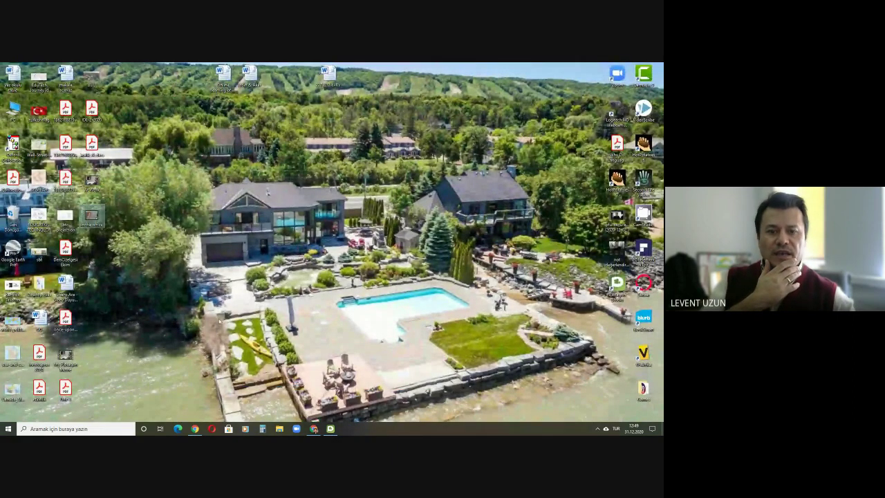
Step: Expand Task 18 in the Educational Technologies Classwork list, then minimize Chrome
left_click(314, 429)
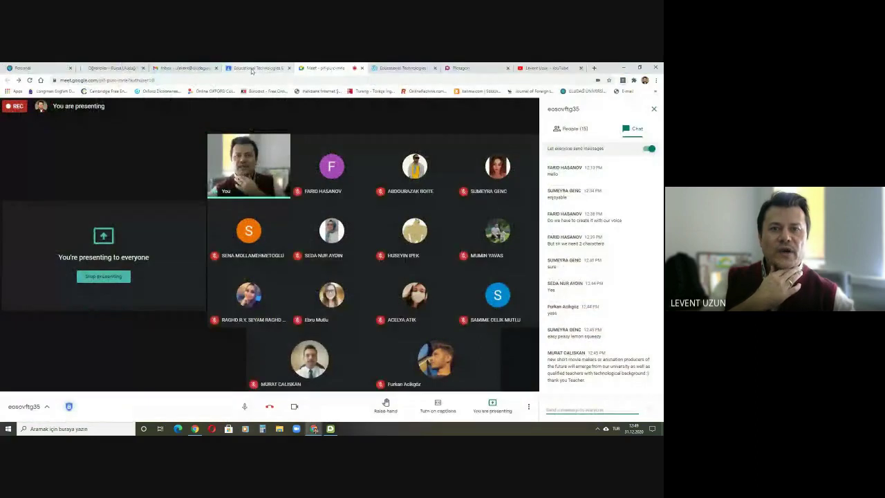
left_click(252, 69)
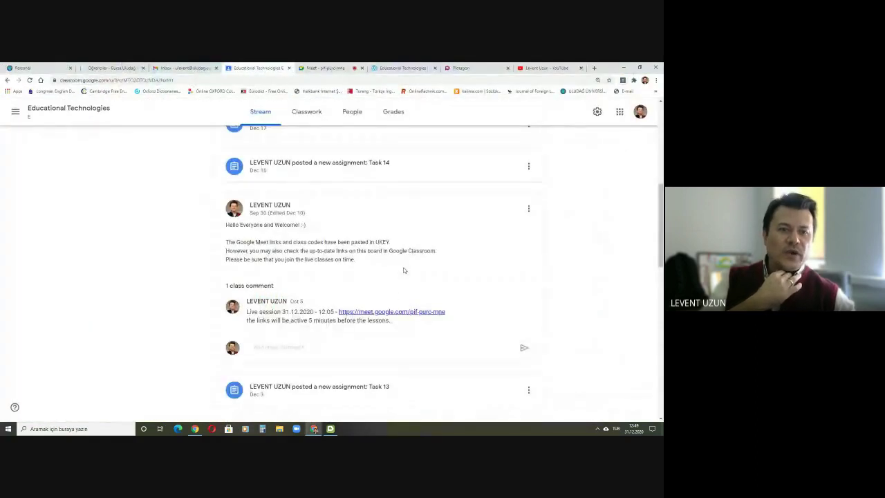
scroll(404, 270, "up", 2)
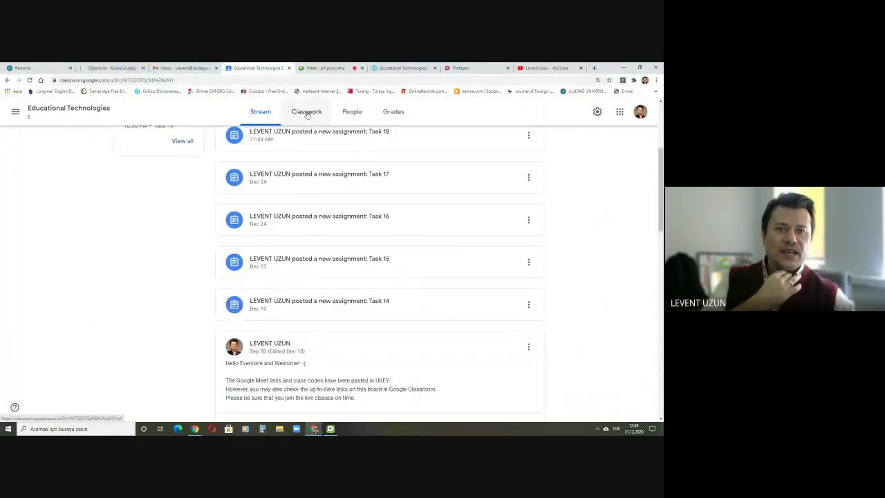
left_click(307, 113)
left_click(242, 211)
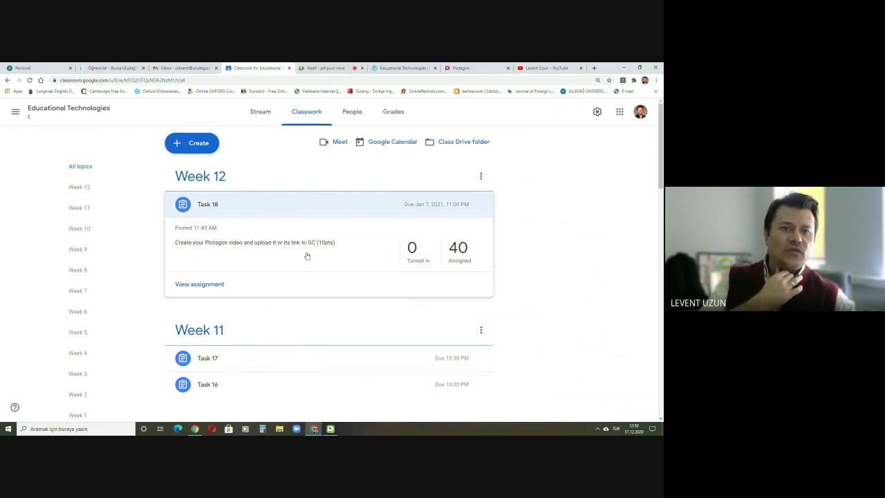
left_click(315, 428)
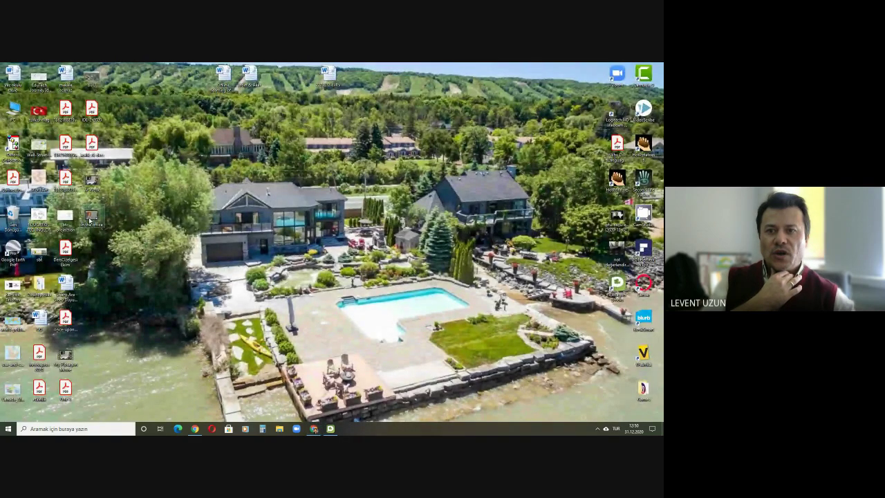
Step: Select the office video file, then switch Chrome back to the Google Meet call
left_click(89, 220)
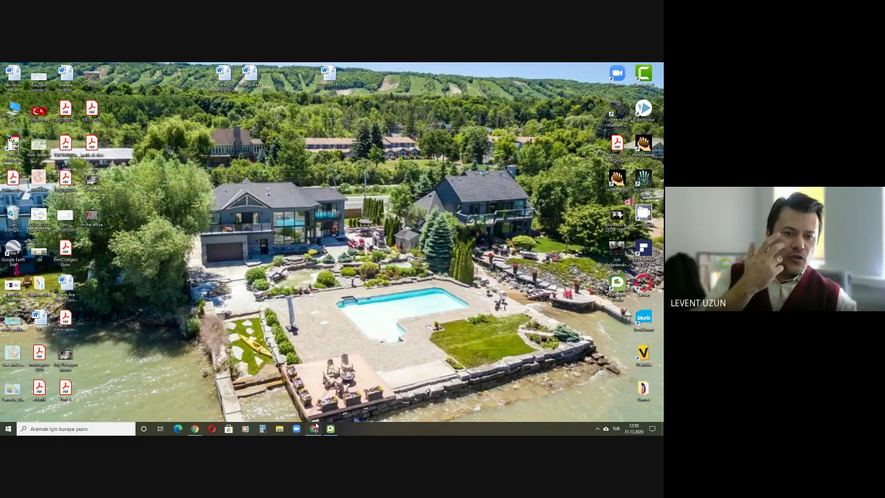
left_click(314, 427)
left_click(326, 68)
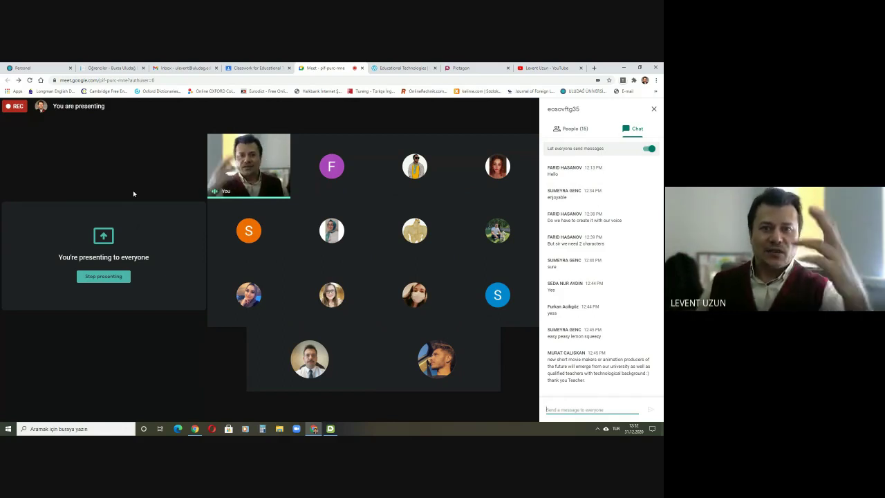
left_click(330, 429)
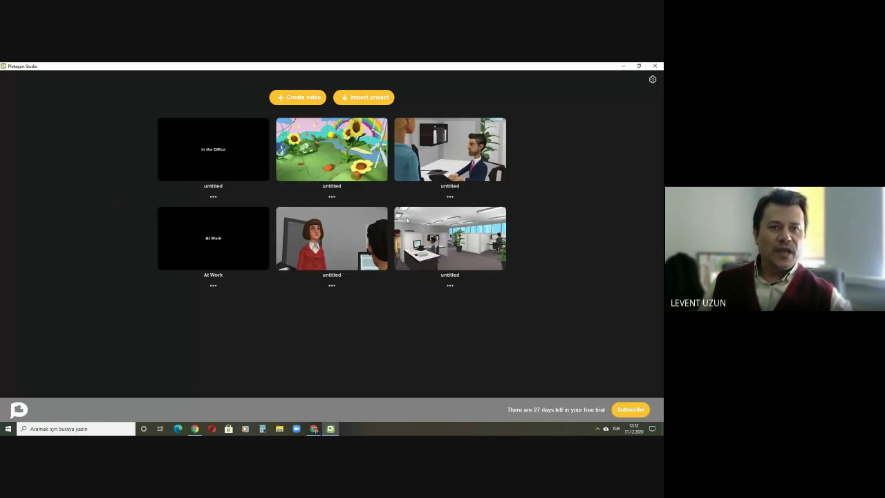
left_click(330, 429)
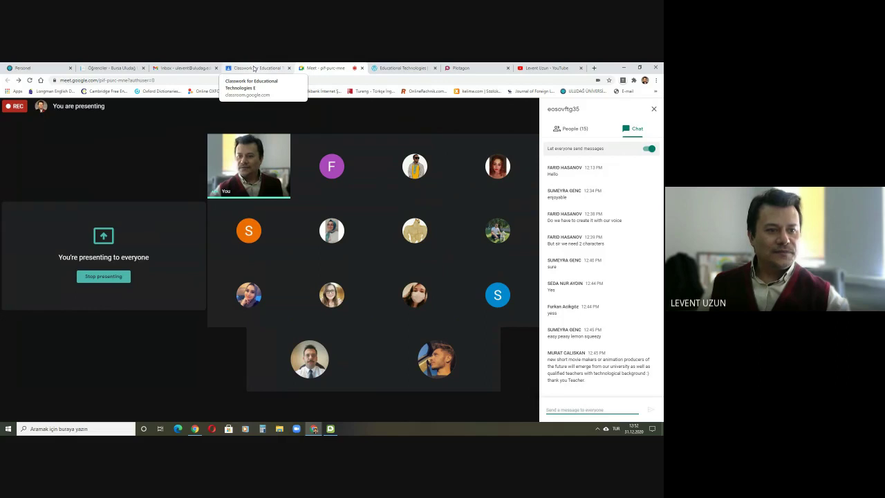
Step: Open the Grades page of the Educational Technologies class in Classroom
left_click(253, 68)
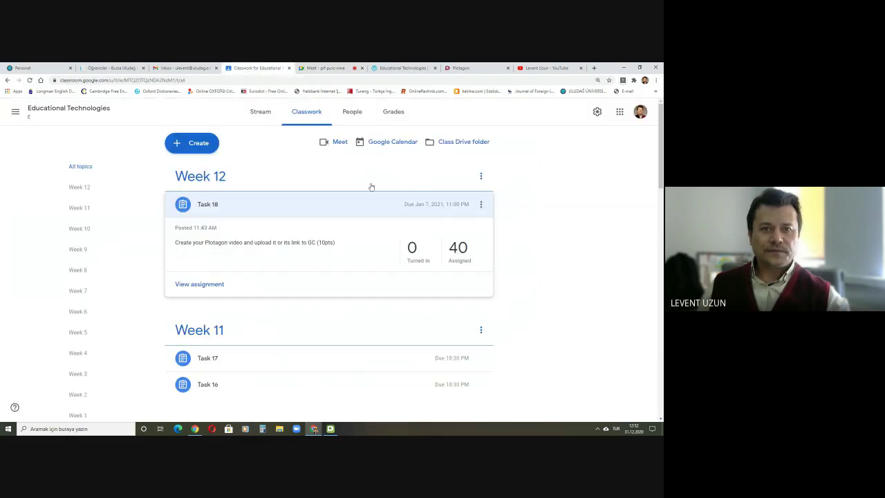
left_click(387, 114)
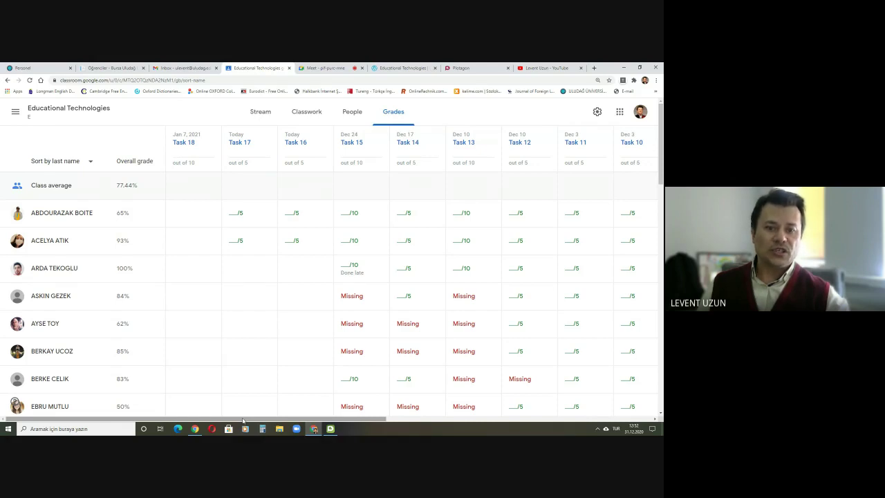
left_click_drag(242, 421, 534, 414)
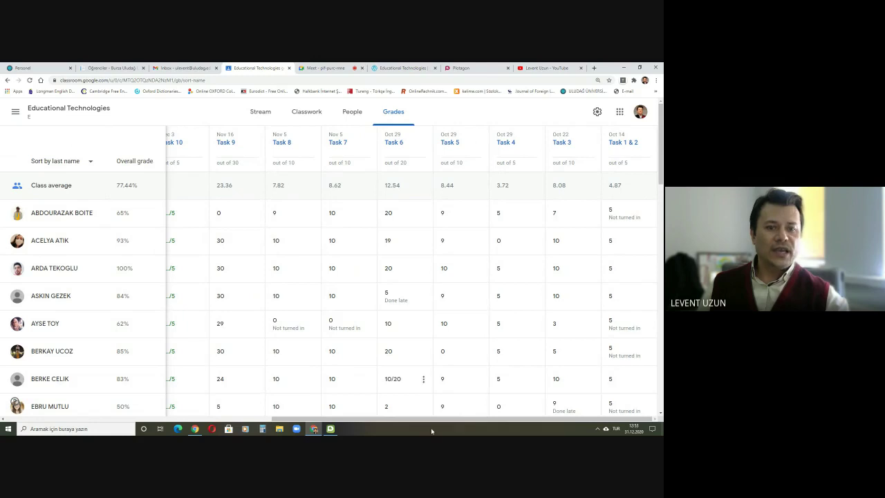
left_click_drag(420, 419, 175, 414)
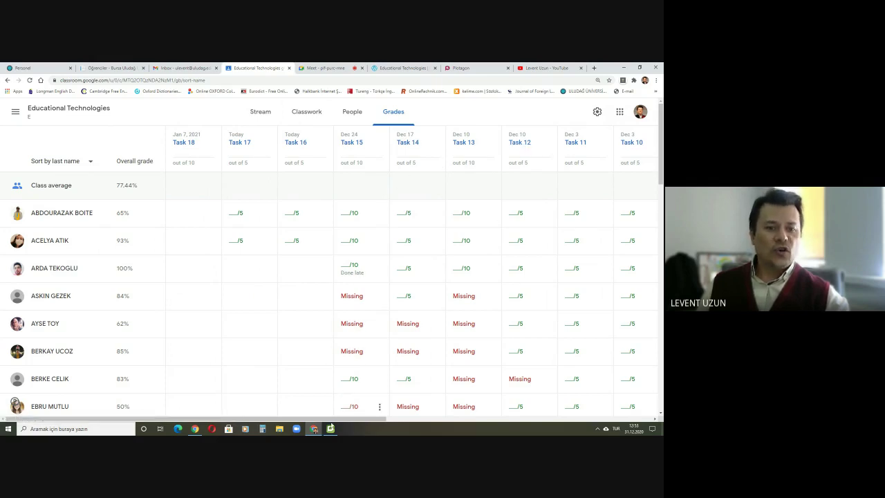
mouse_move(314, 430)
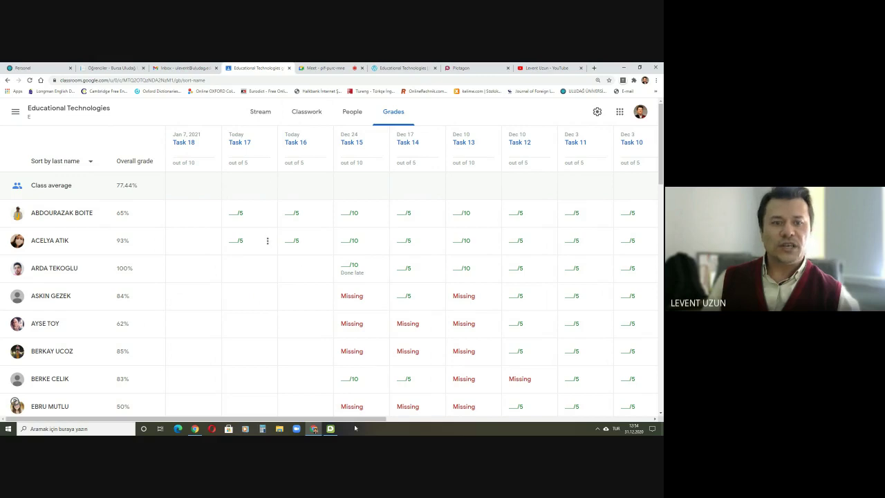
left_click(318, 68)
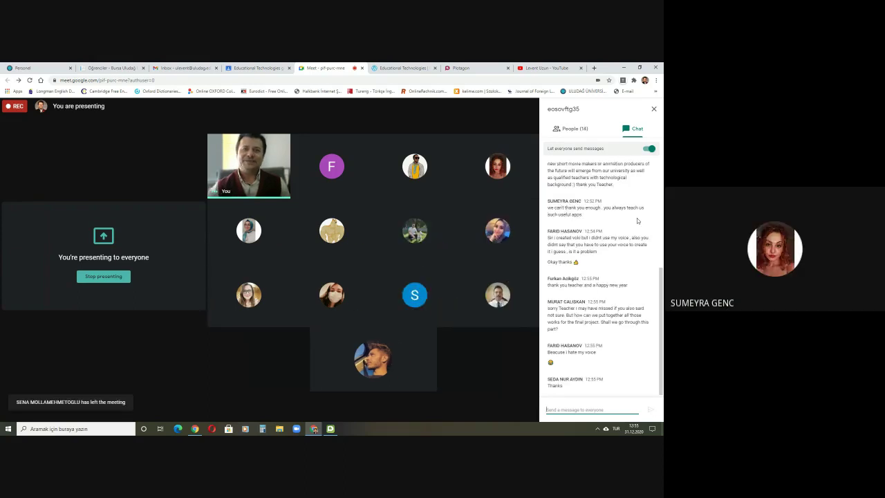
mouse_move(269, 411)
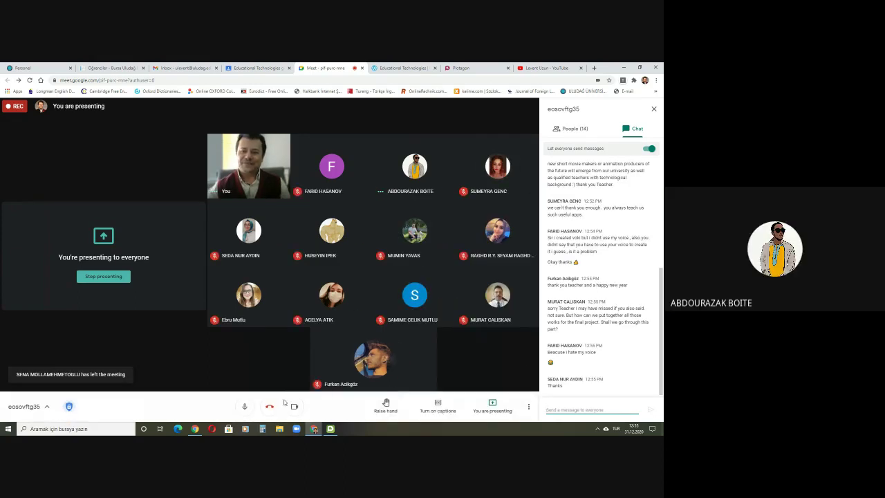